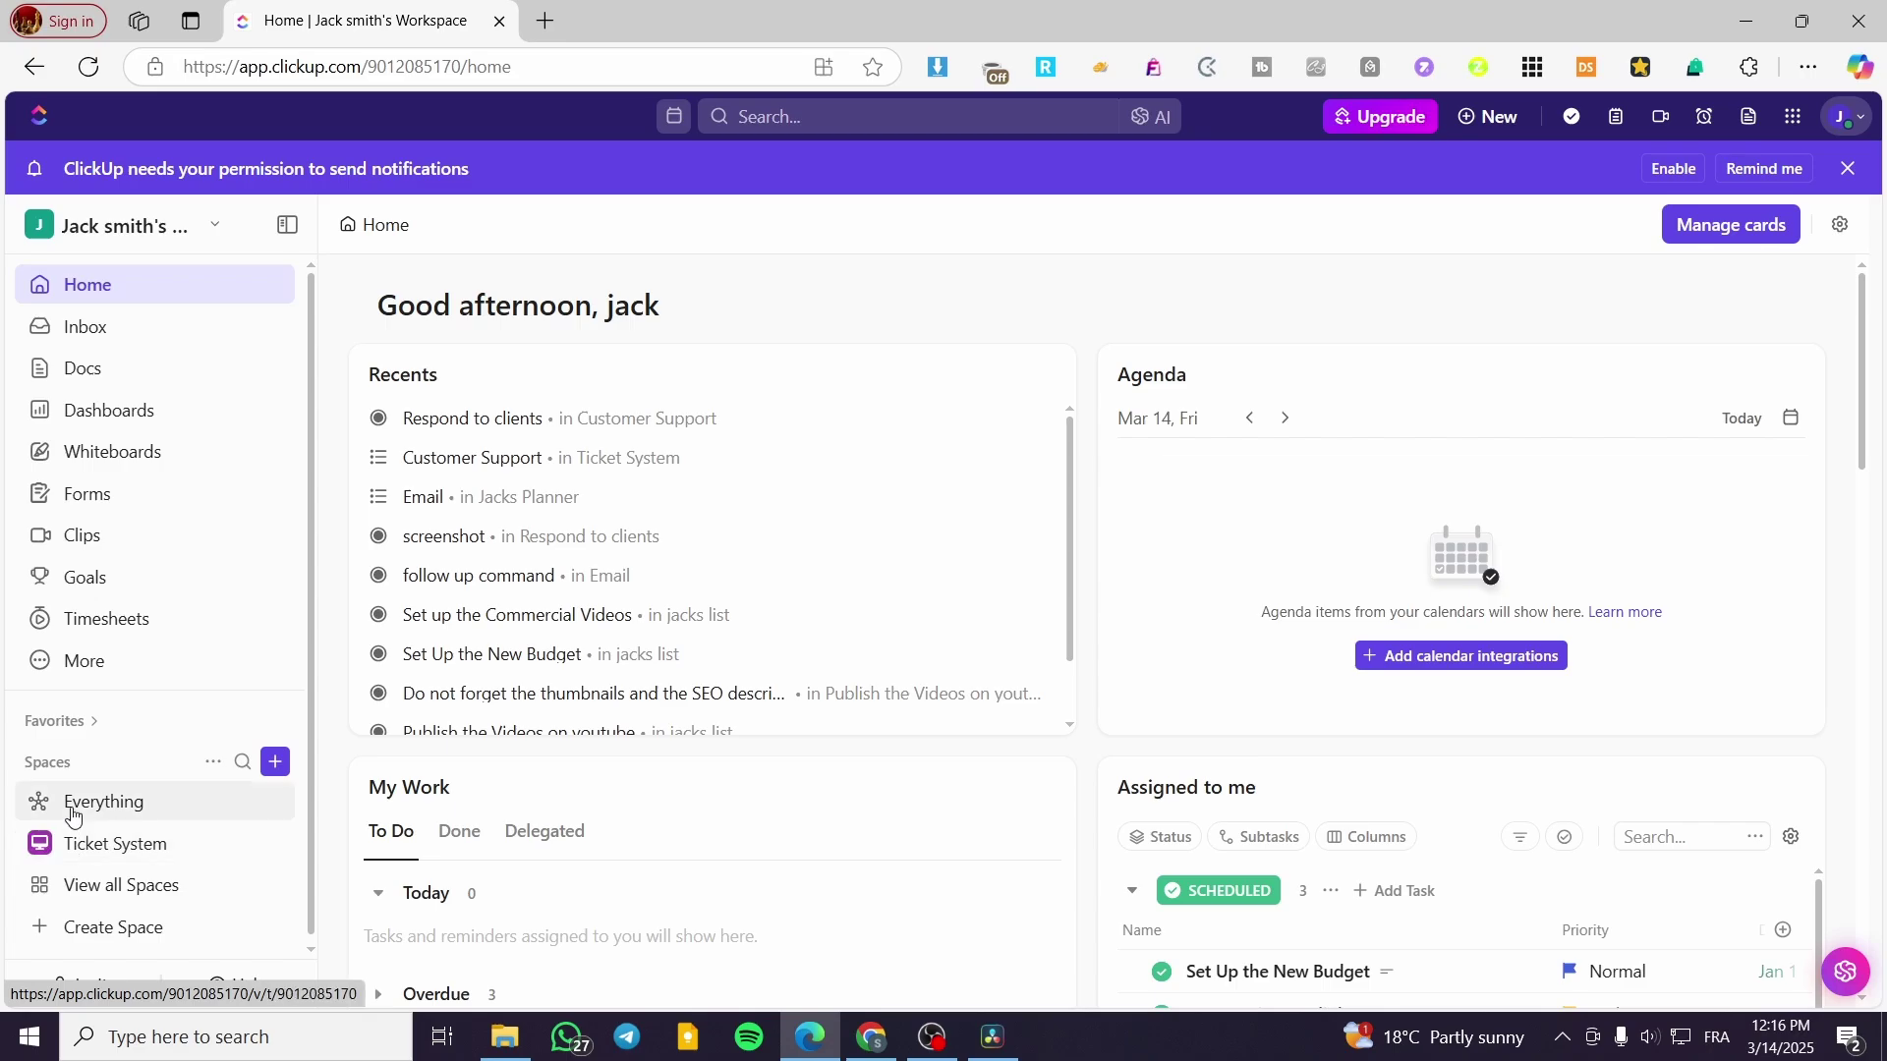
Step: Open the Customer Support list in the Ticket System space
click(75, 846)
scroll(79, 840, down, 1)
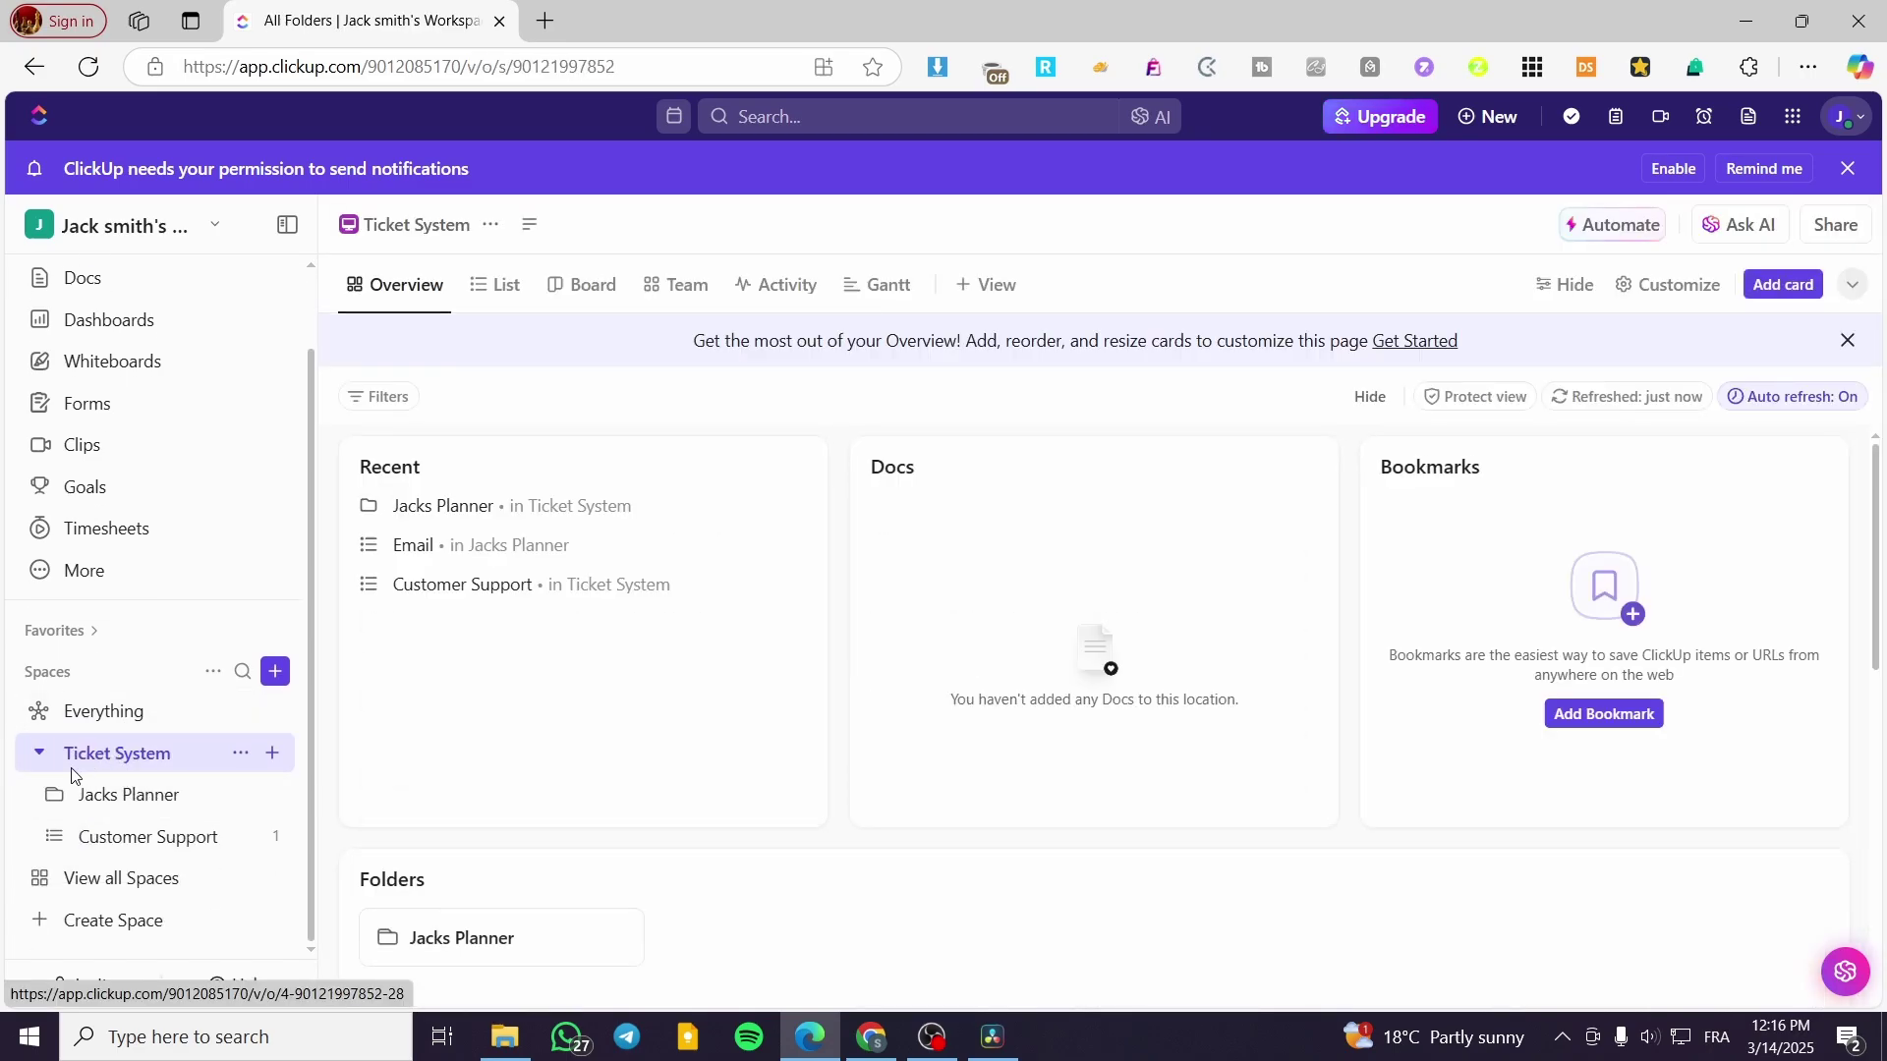
click(95, 839)
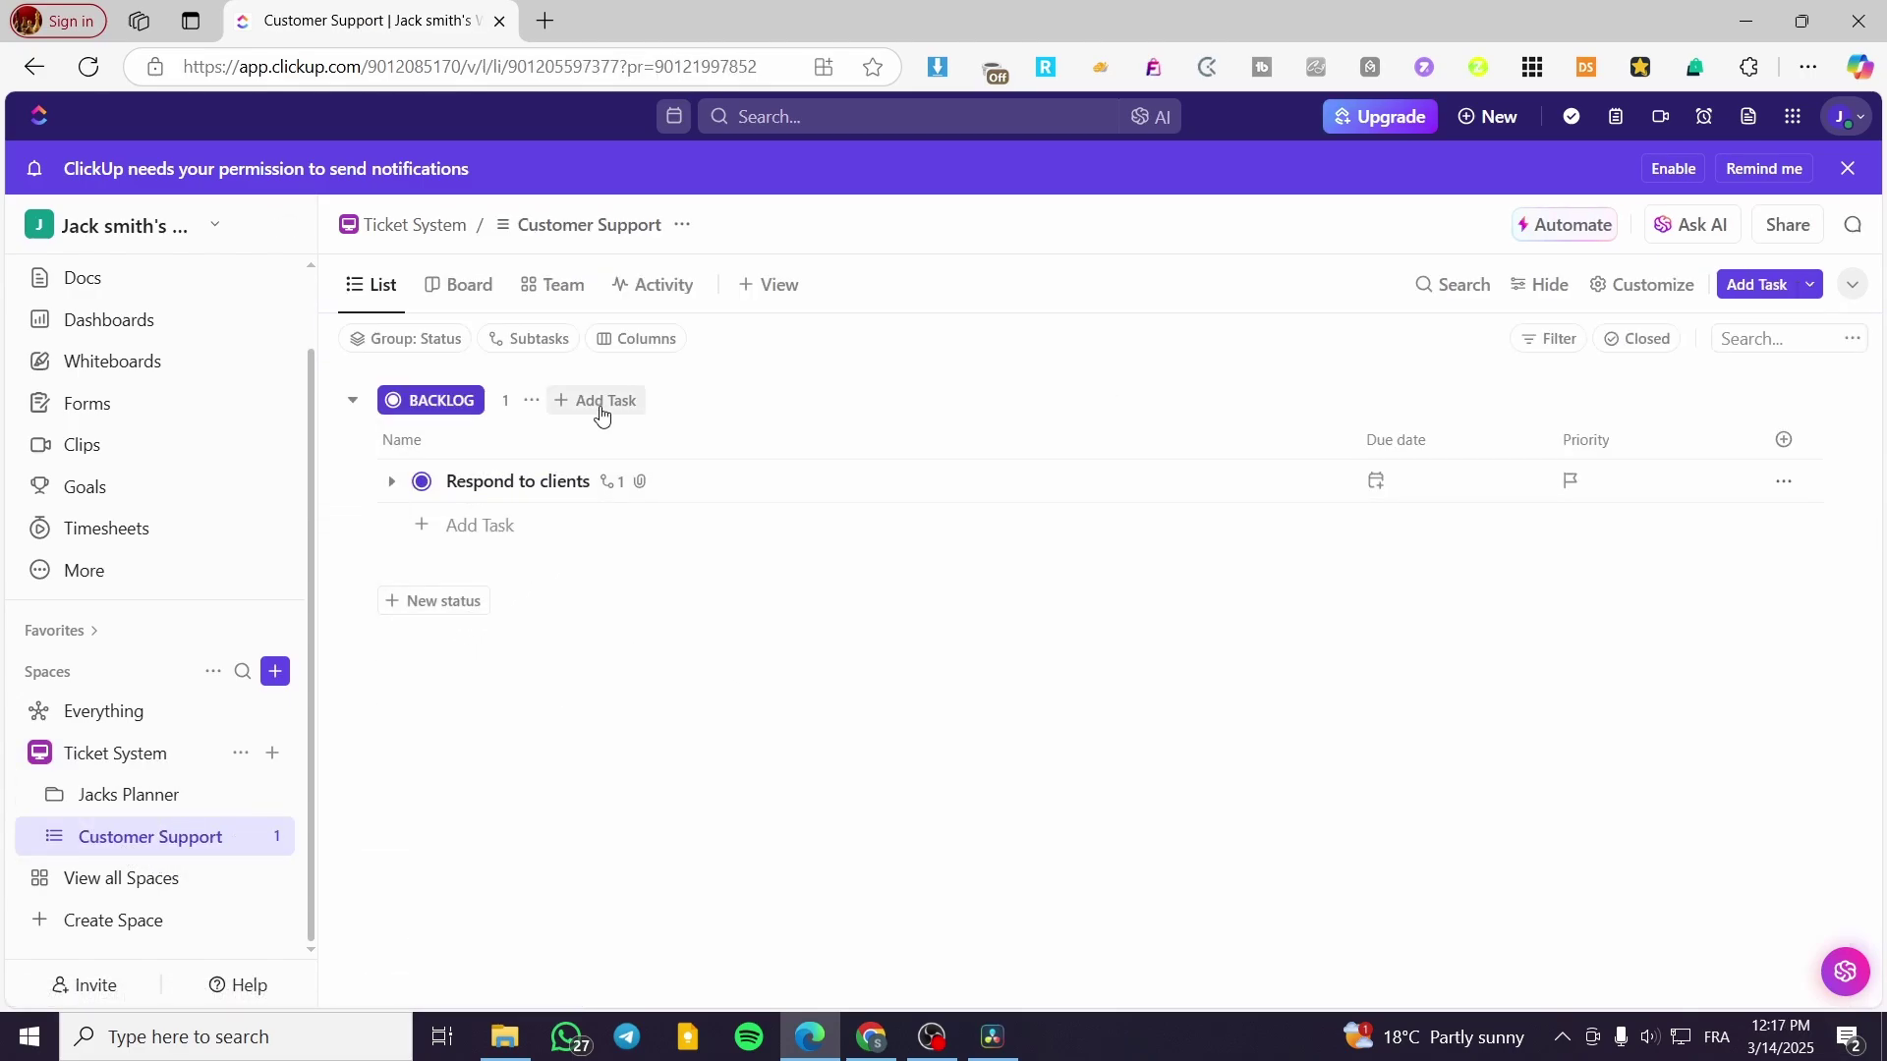
Step: Check the Backlog group options, then collapse and re-expand the Backlog group
click(533, 401)
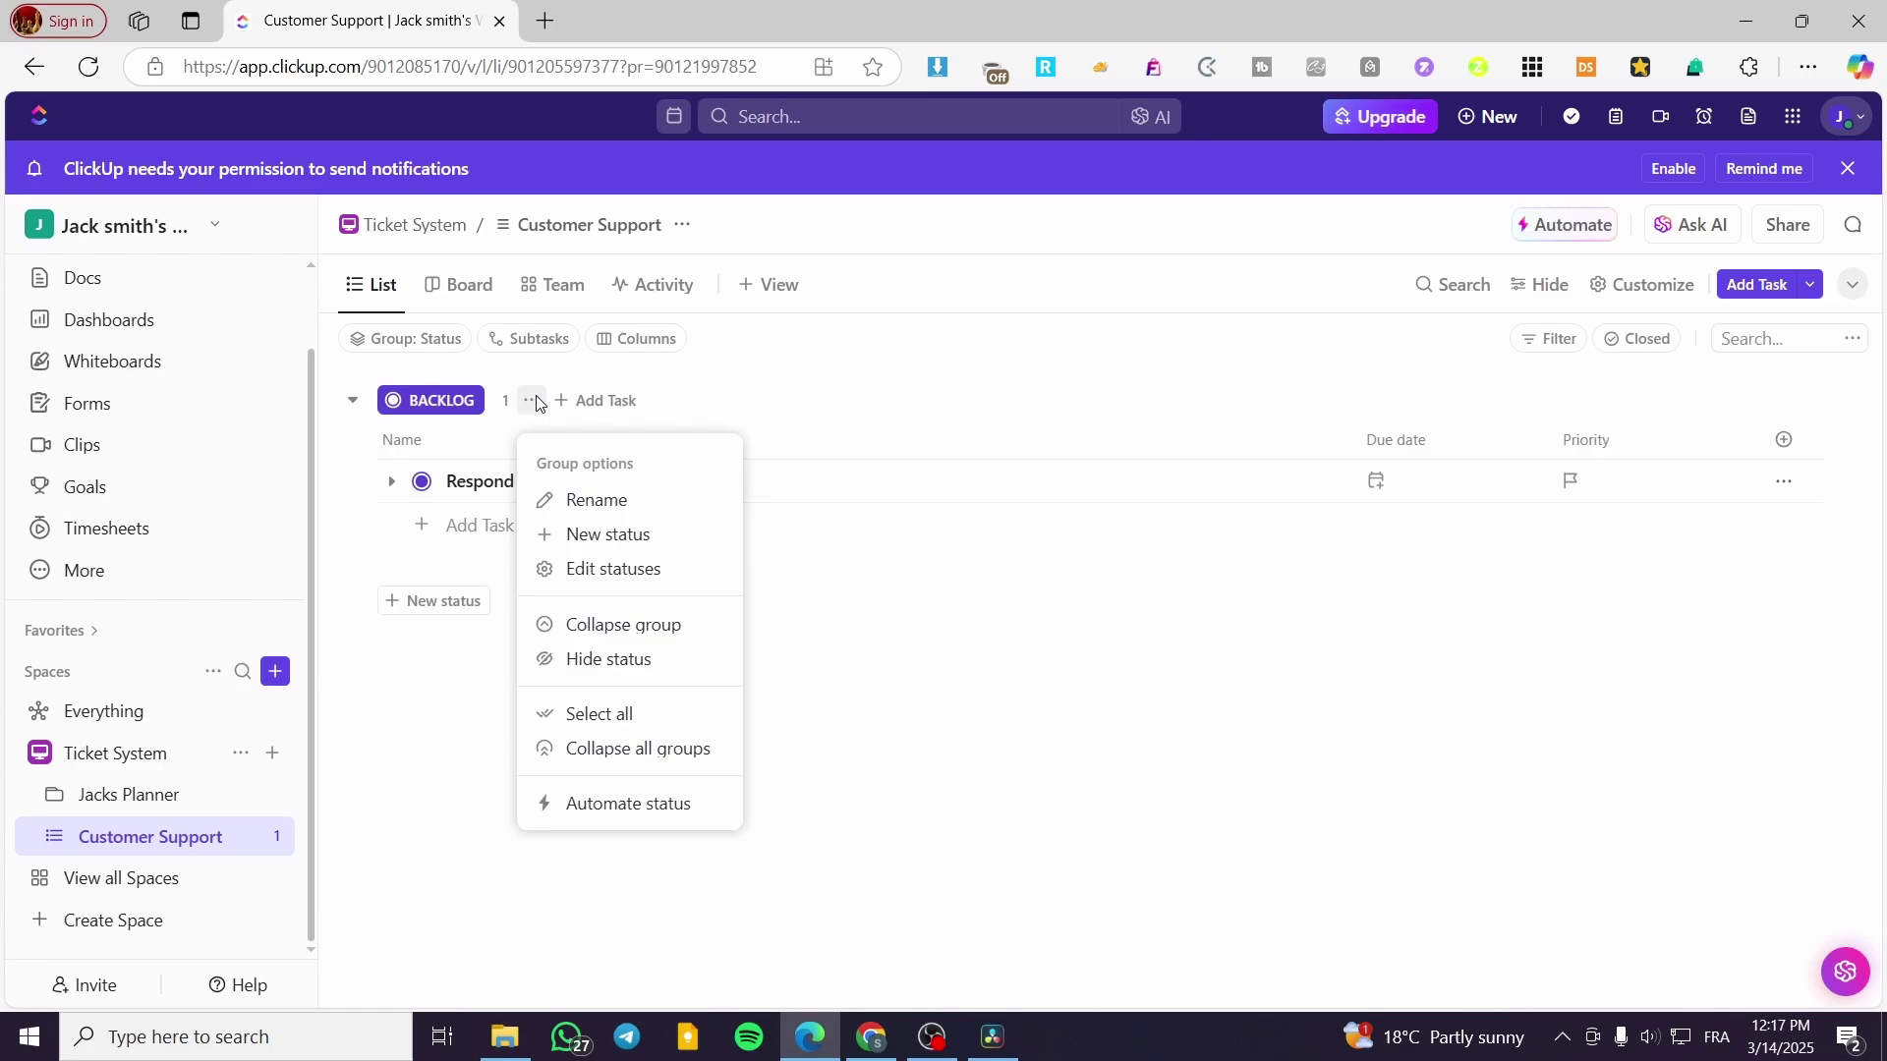
click(725, 389)
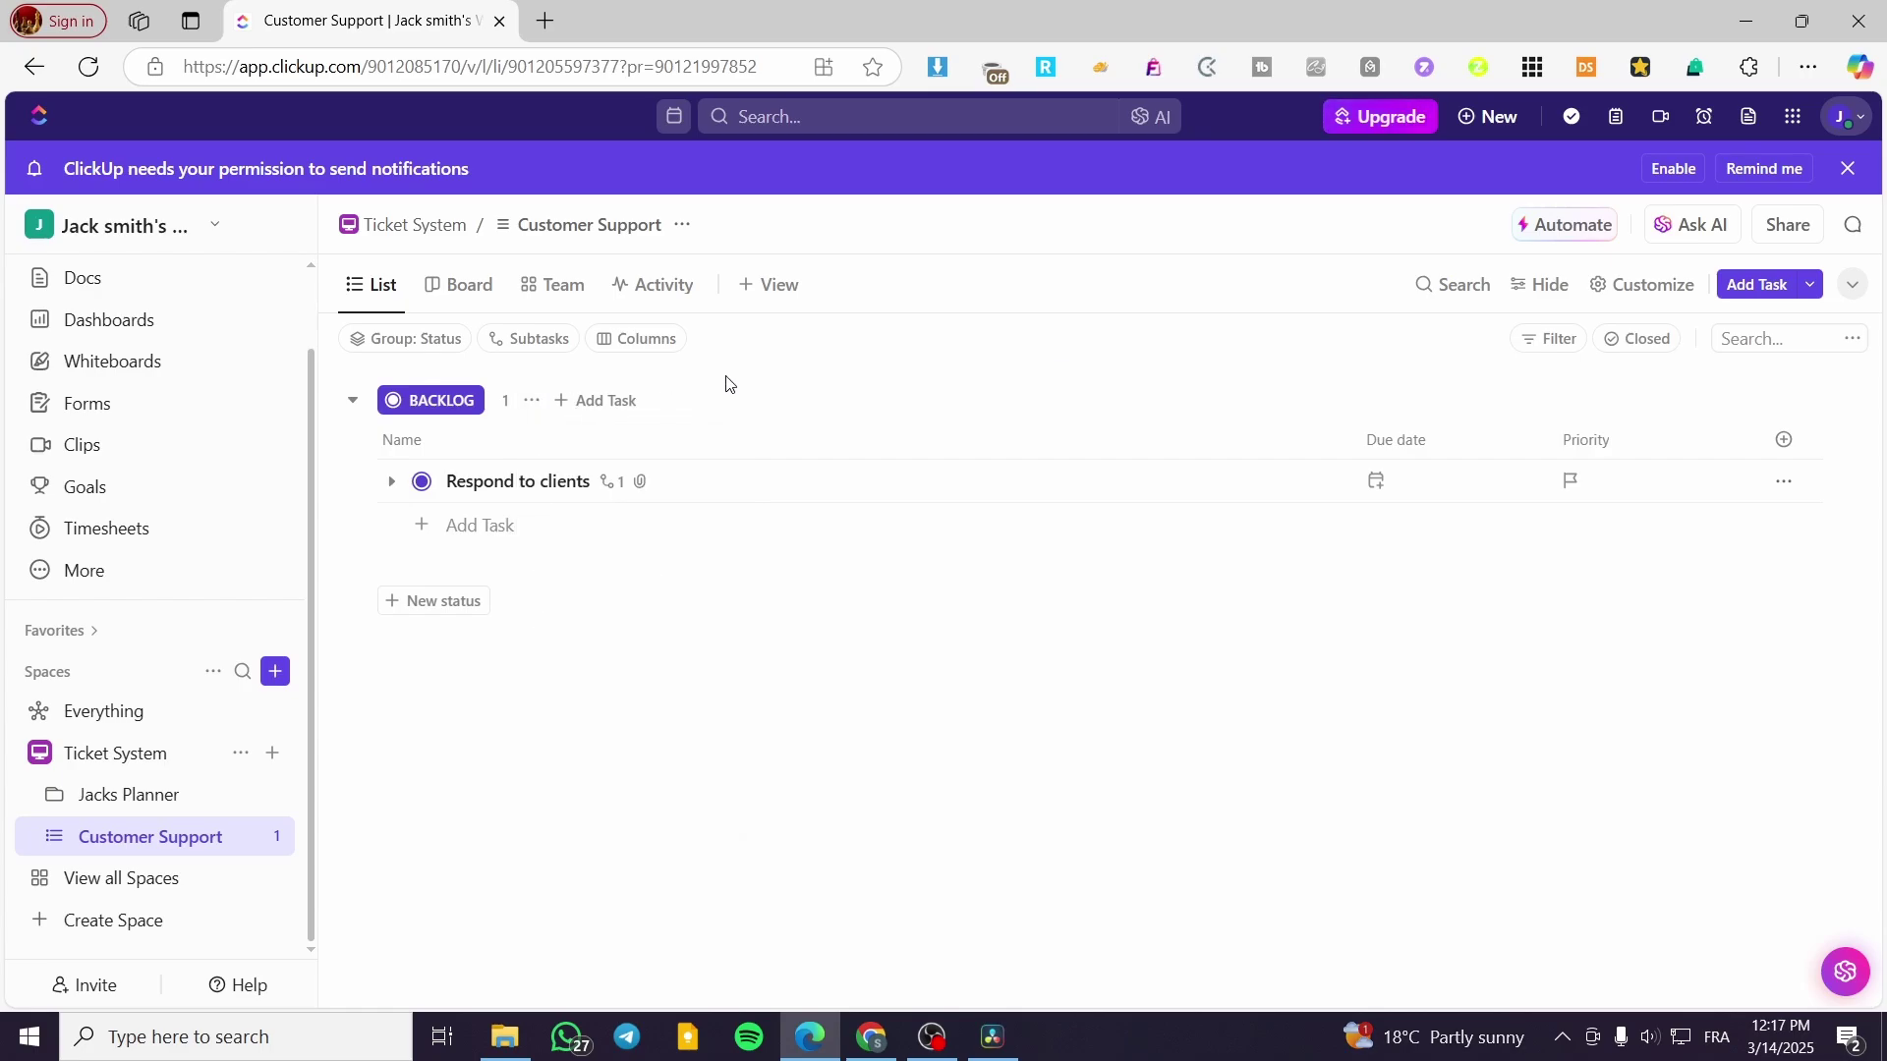
click(359, 407)
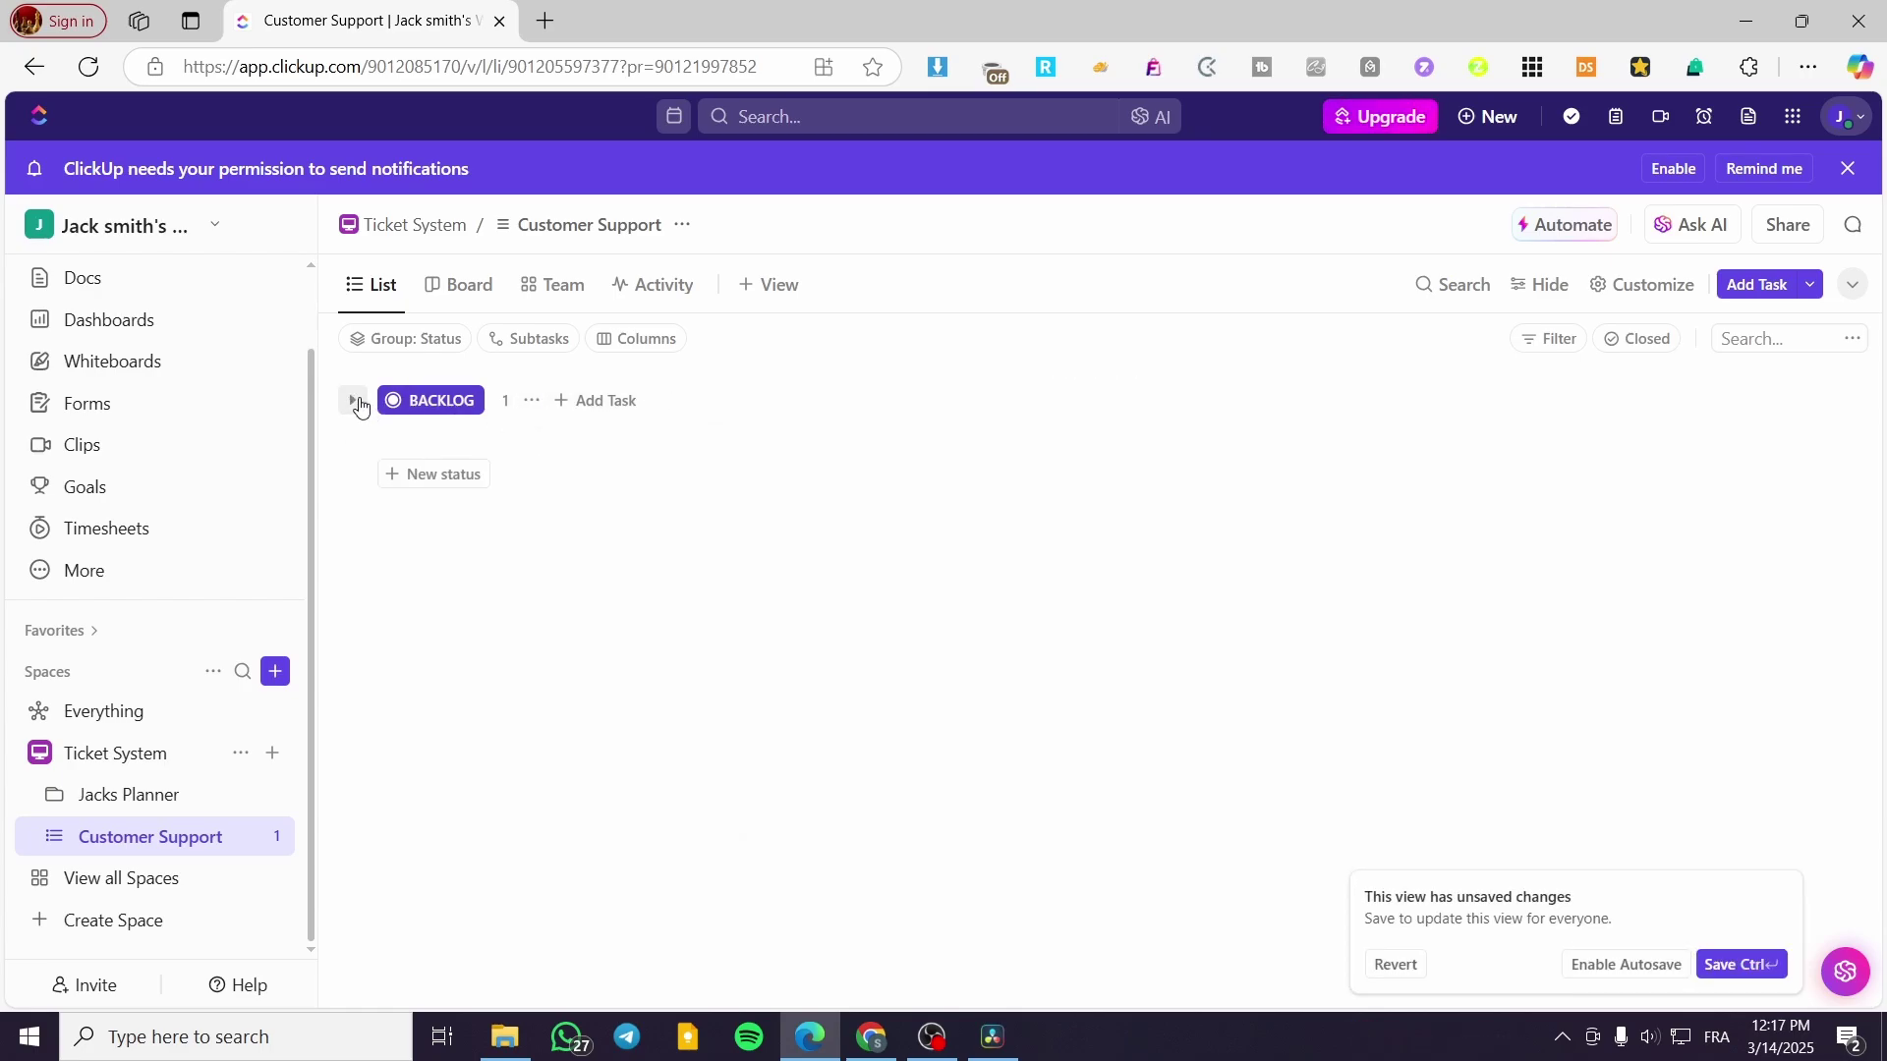
click(358, 402)
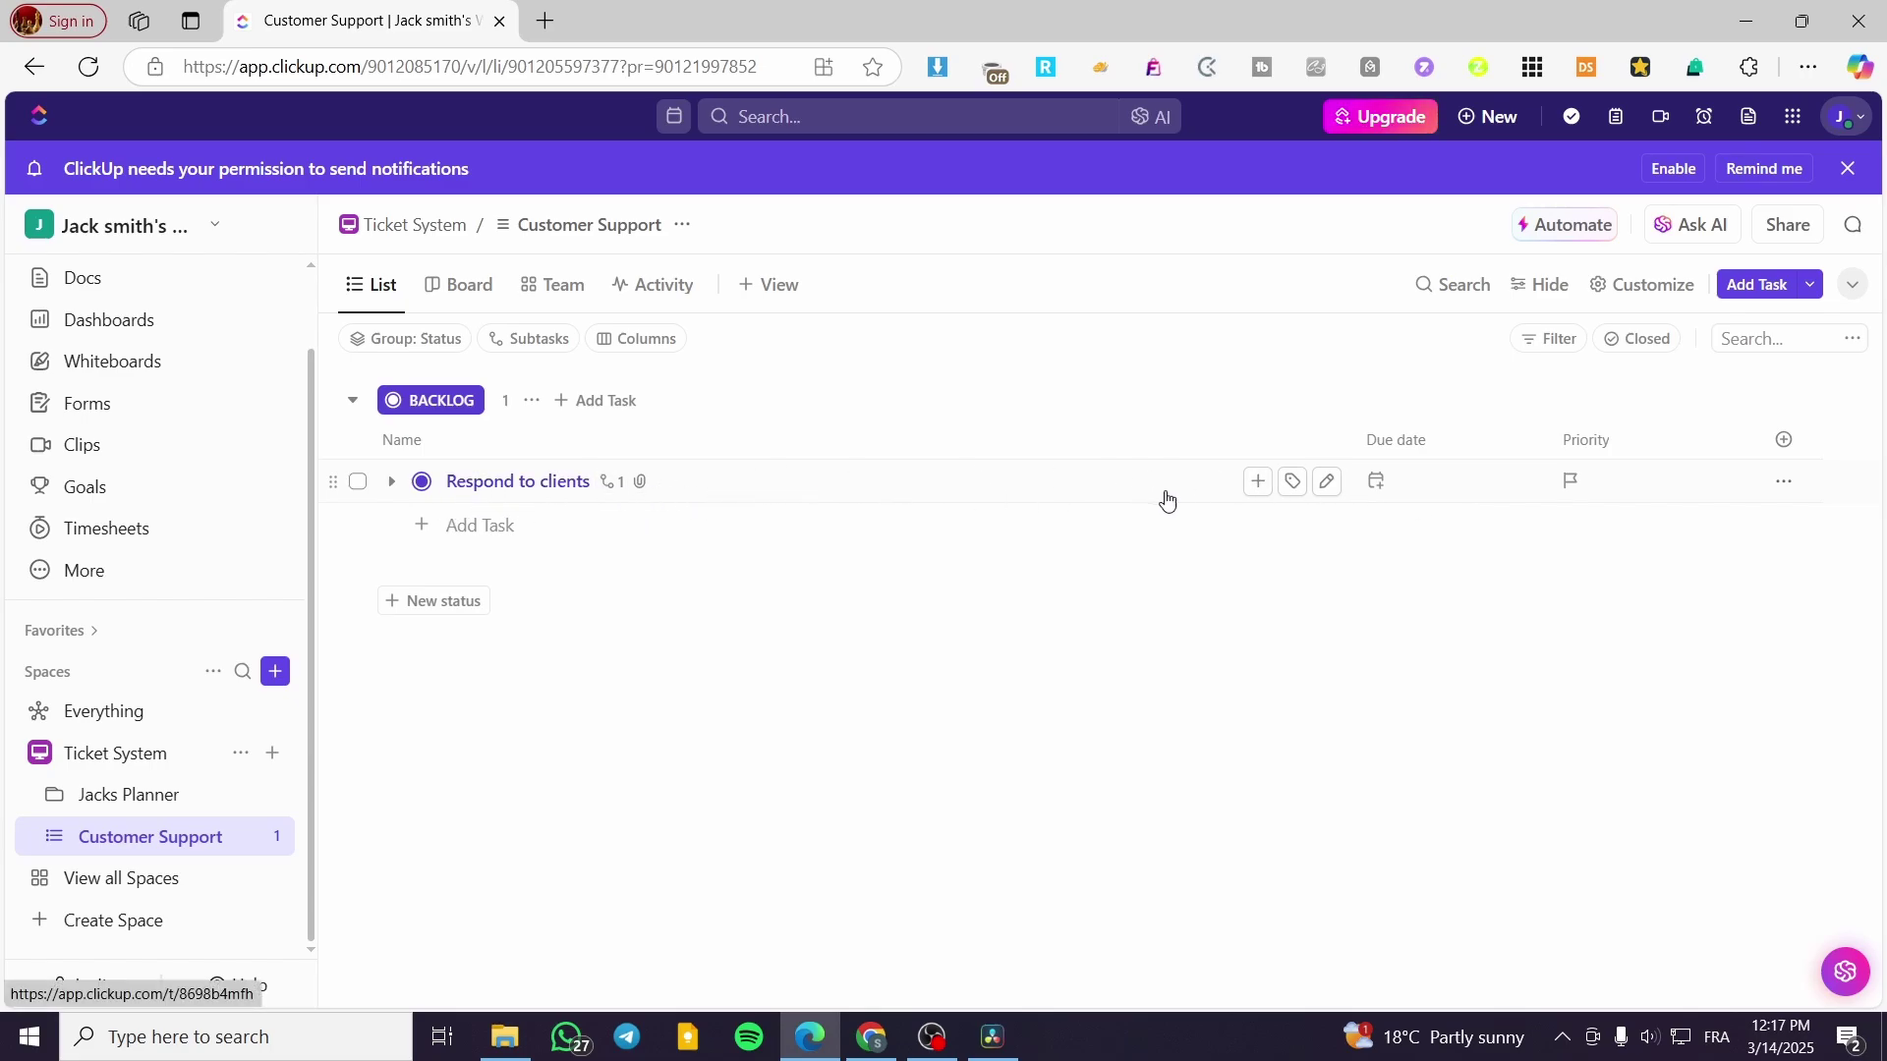
Step: Close Respond to clients' Convert to menu unused and start a new Backlog task row
click(1783, 482)
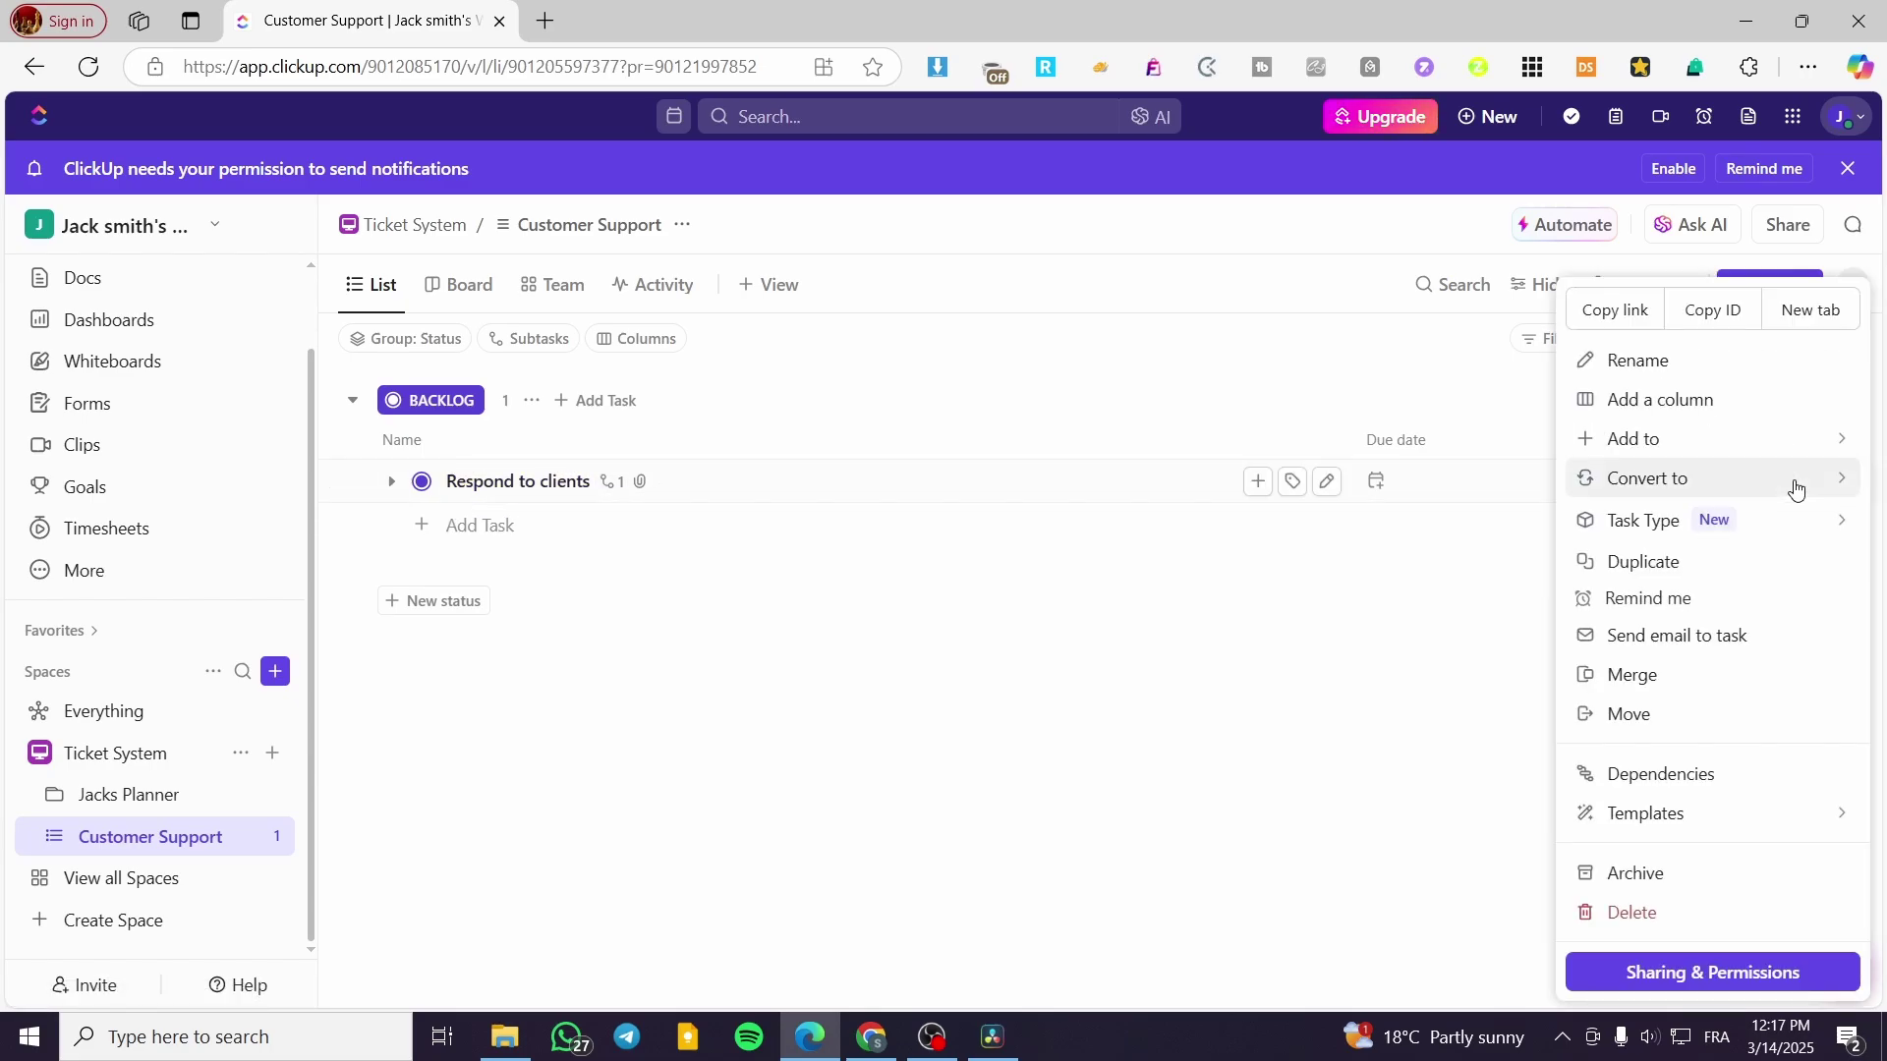
mouse_move(1790, 484)
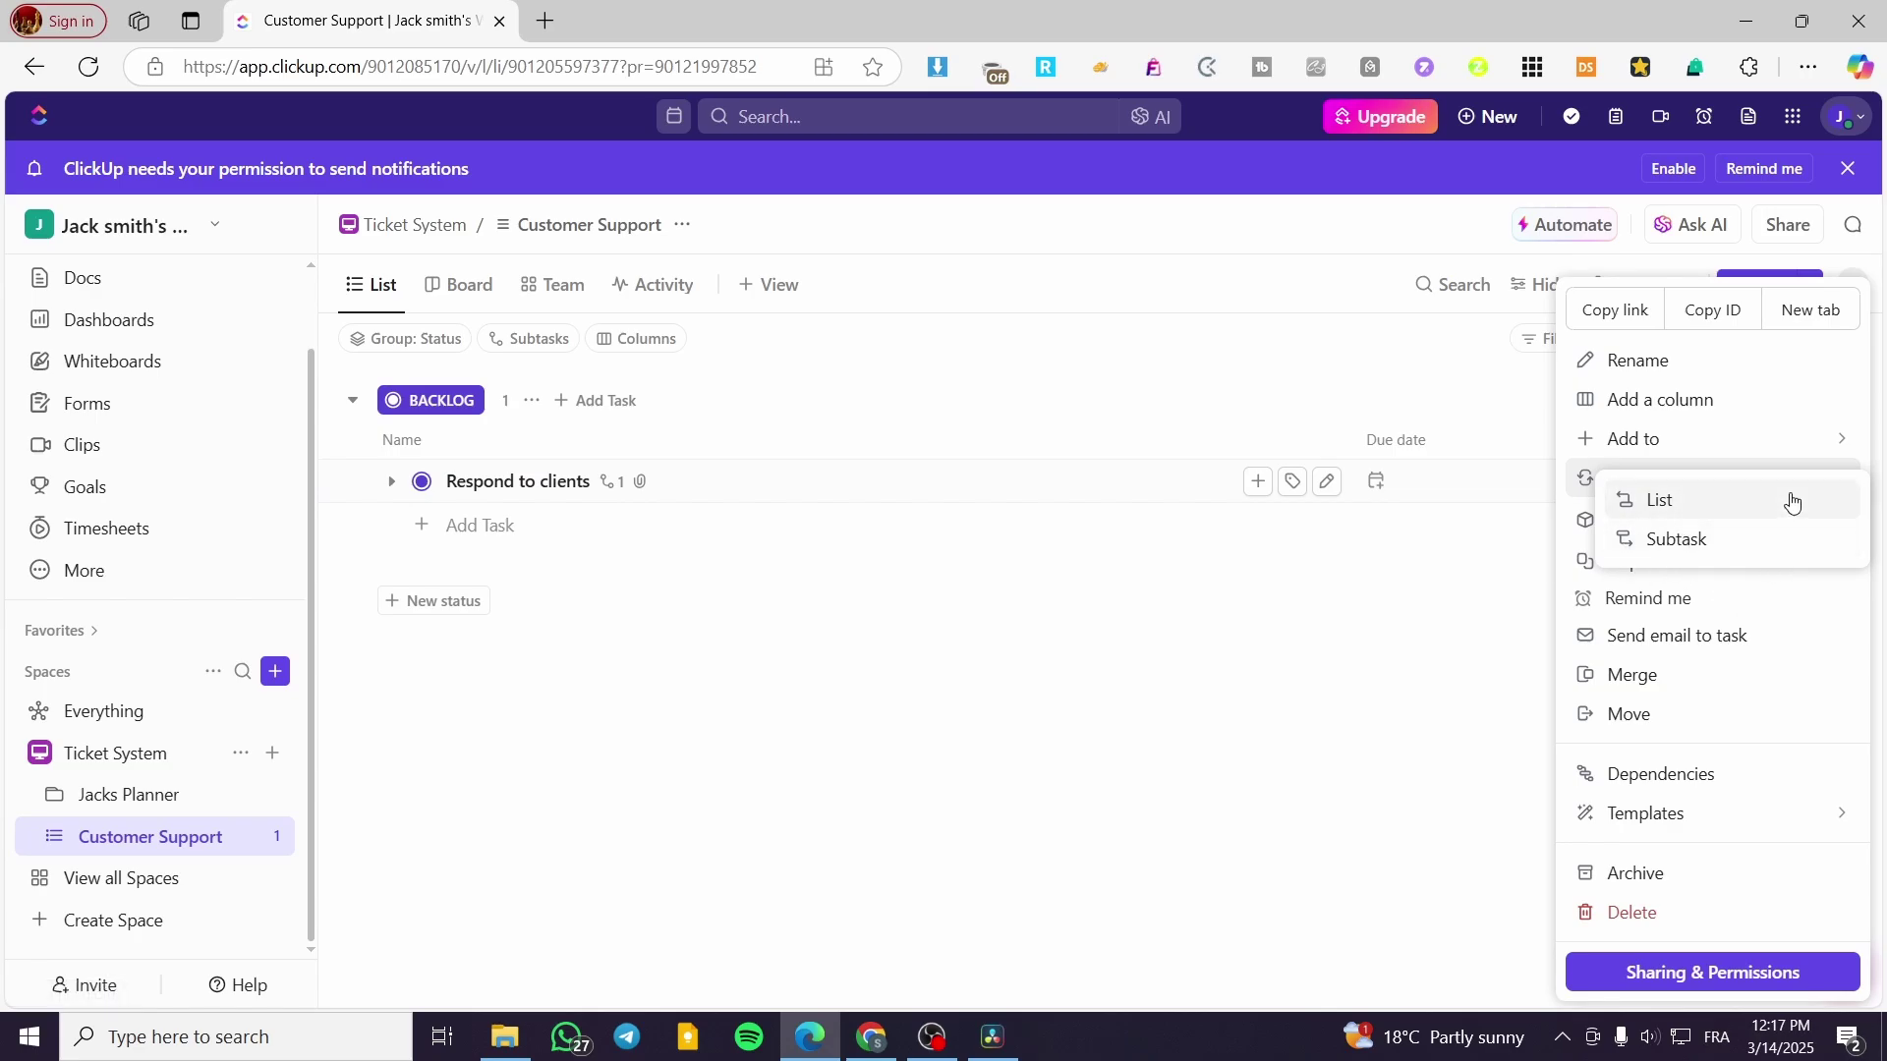
click(1001, 633)
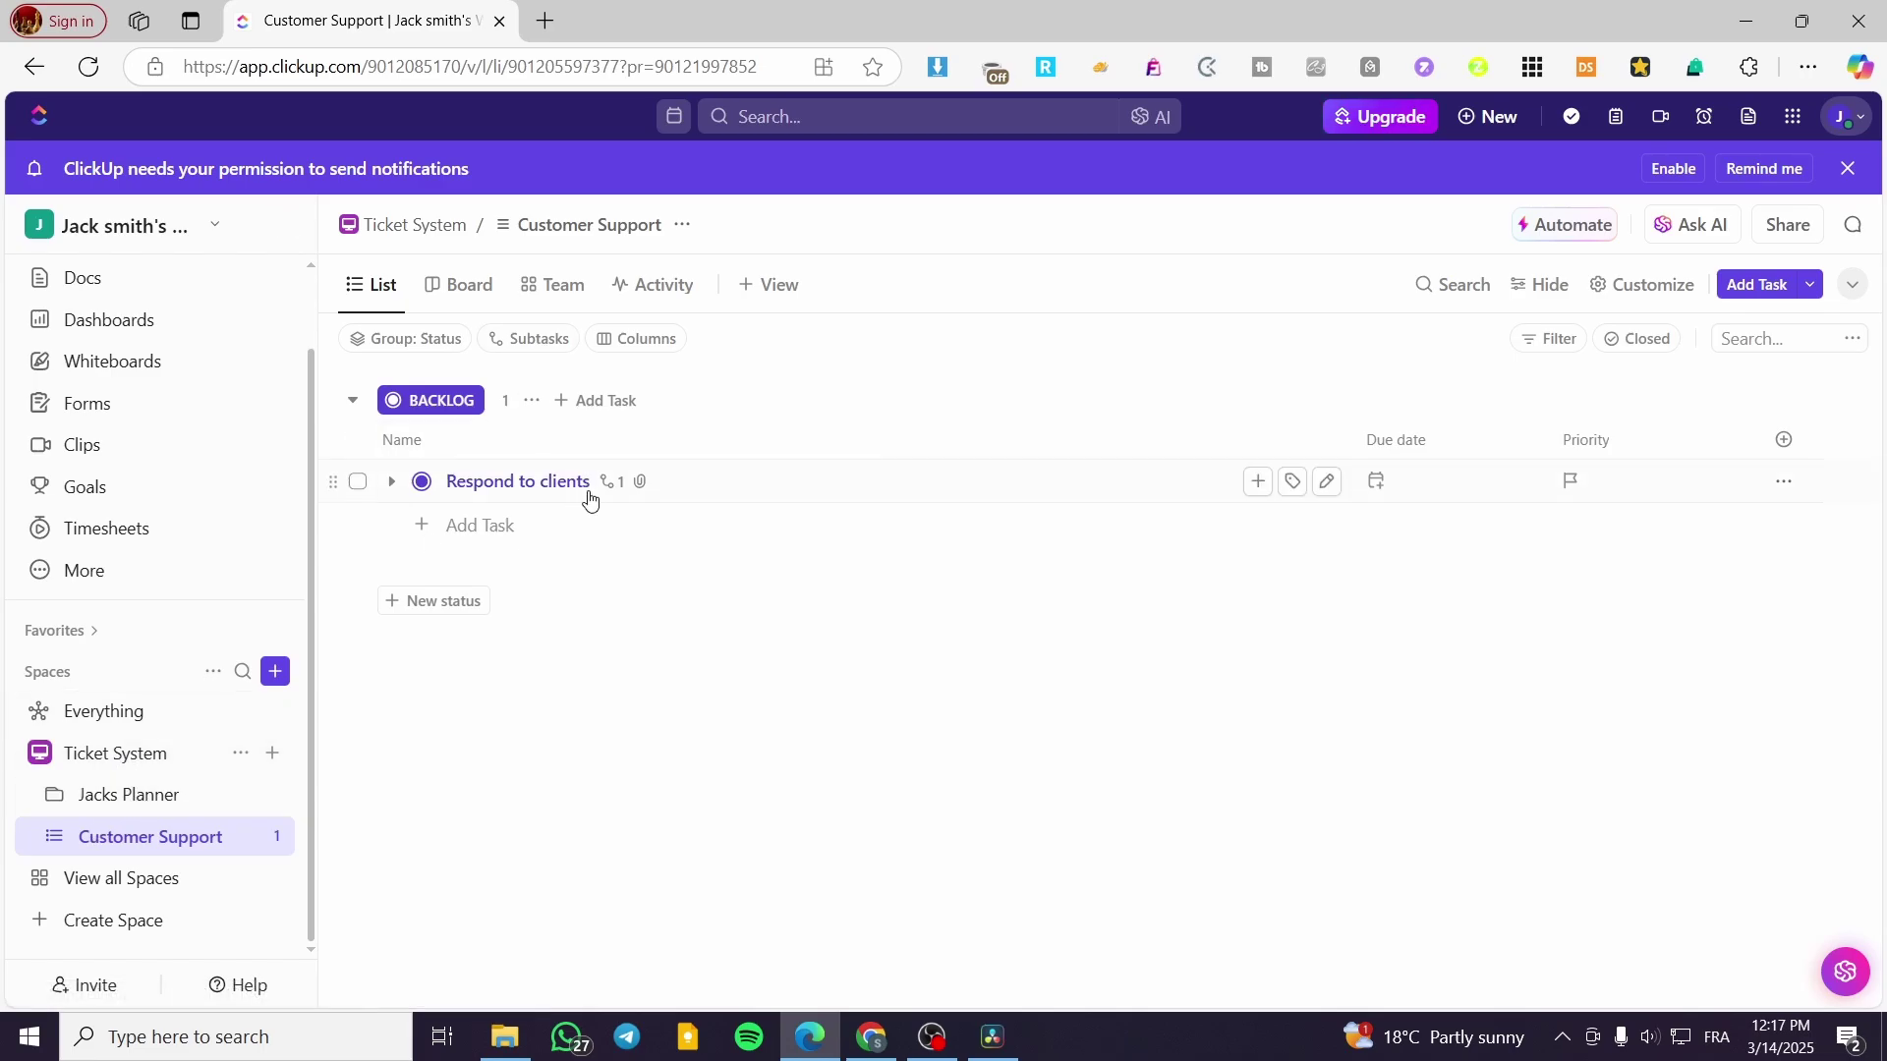
click(594, 401)
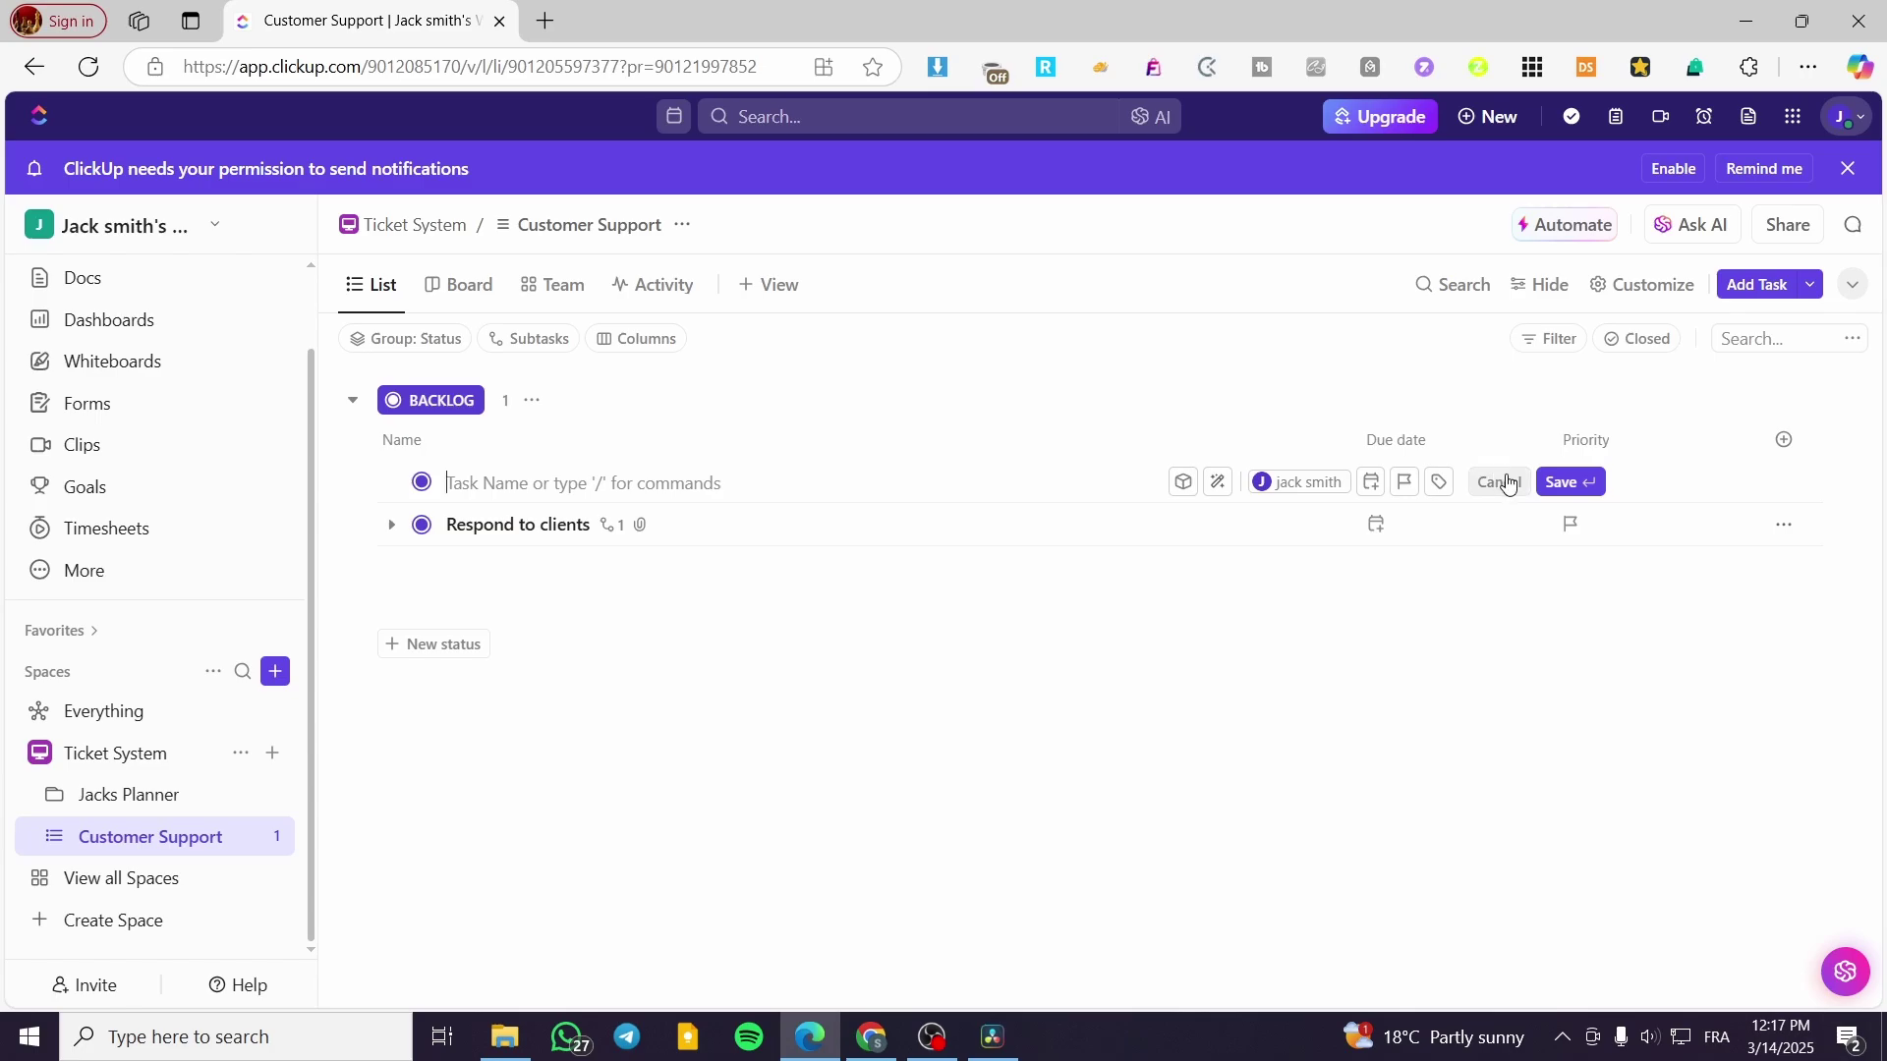
click(535, 826)
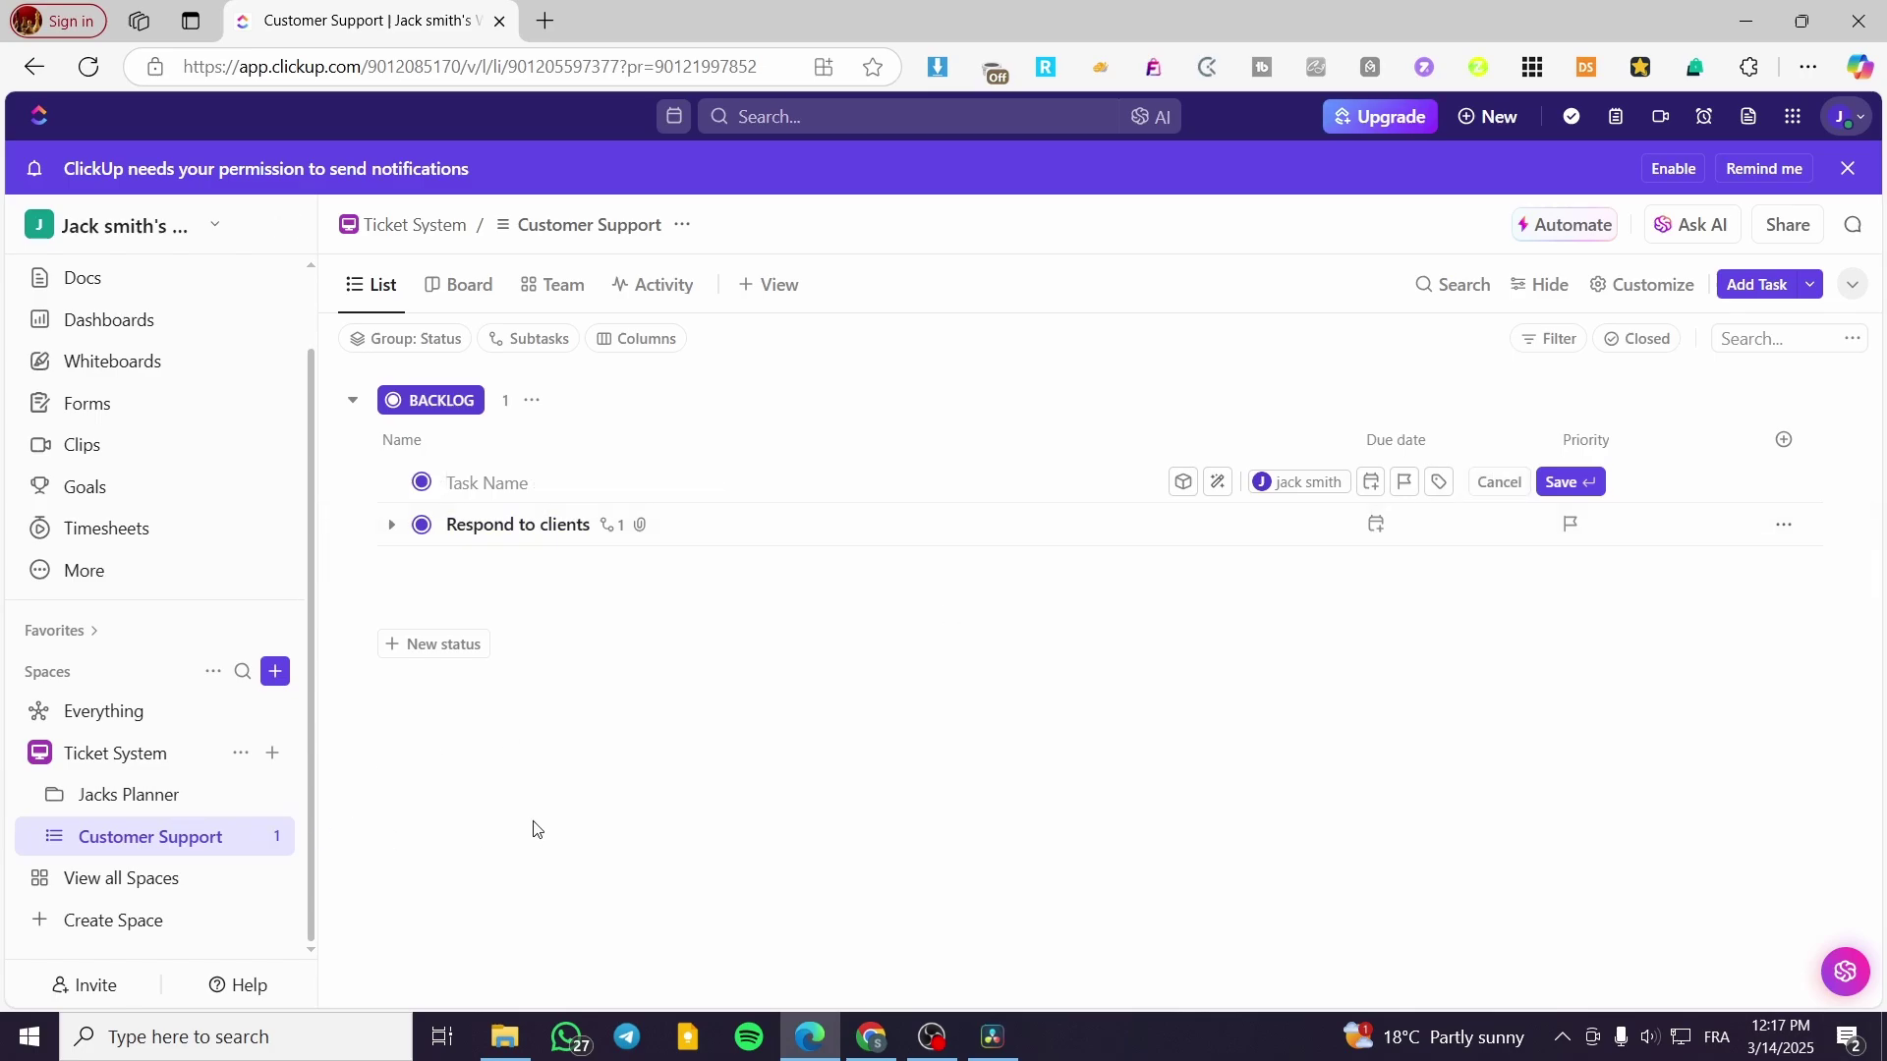
click(148, 774)
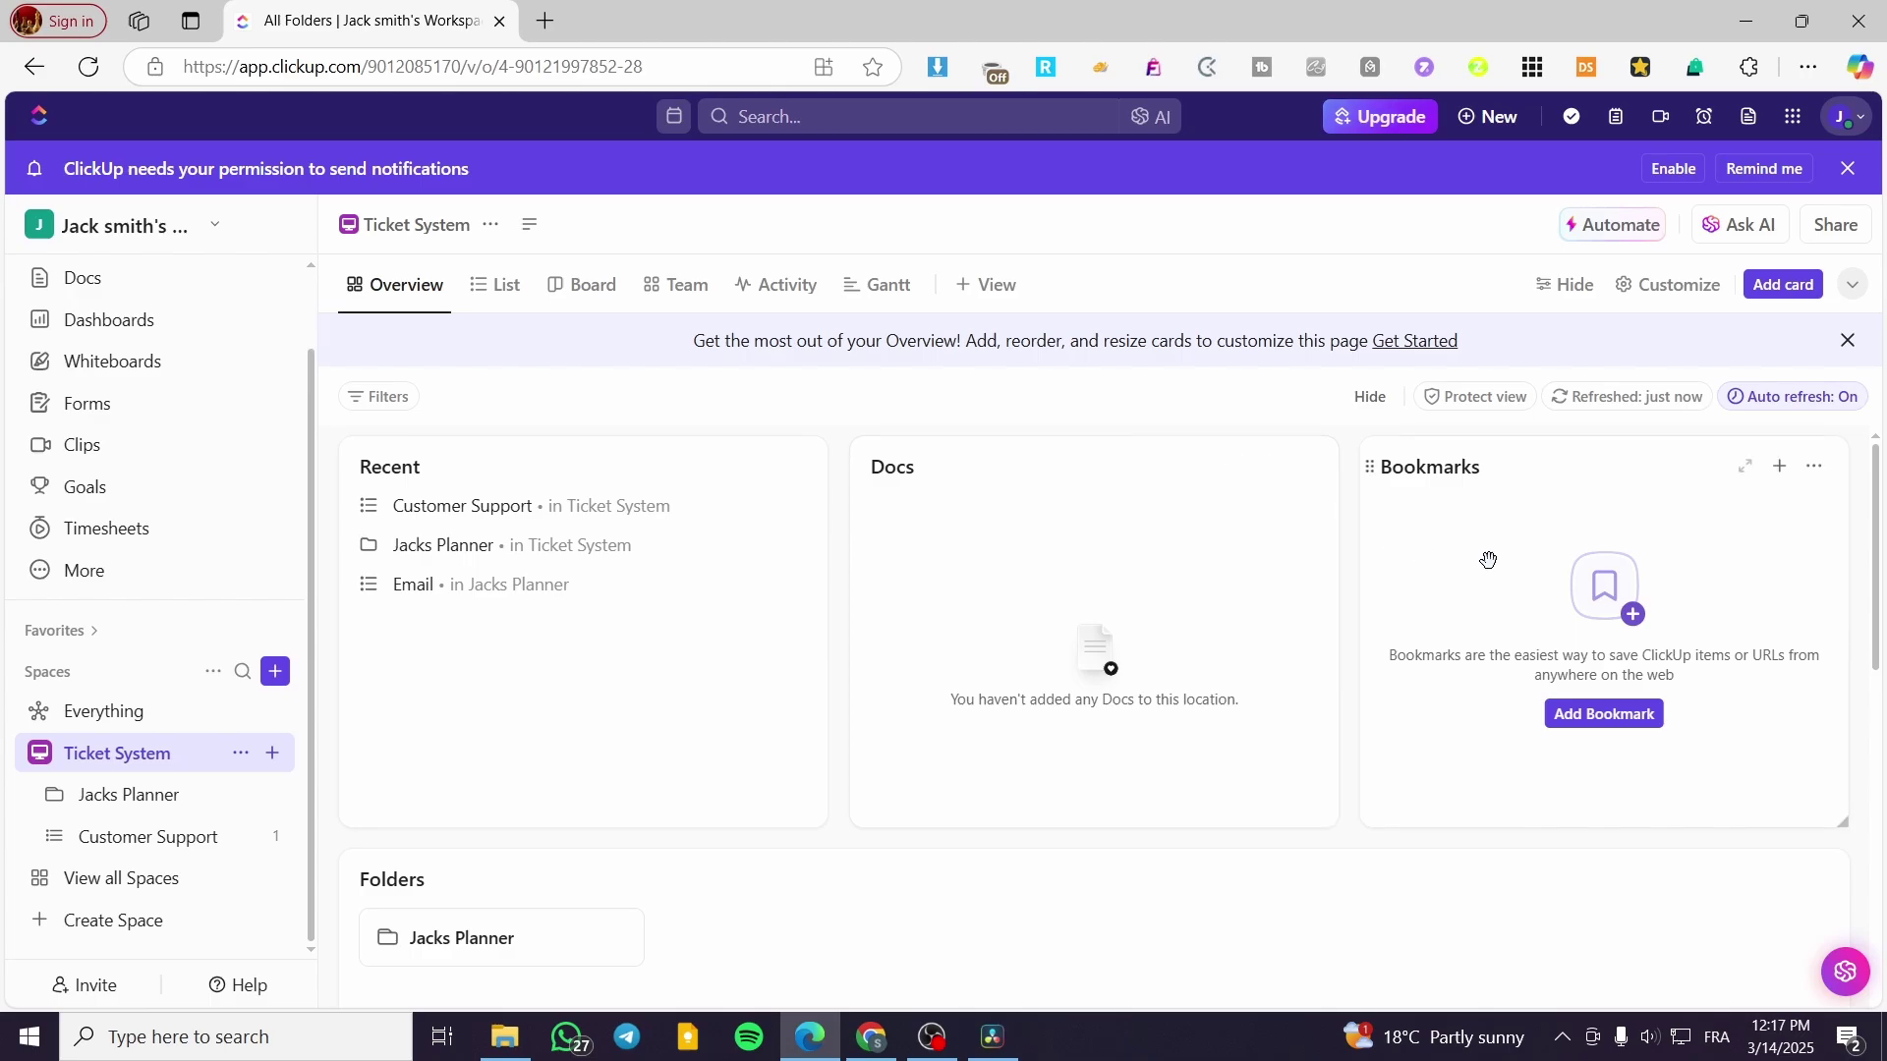
scroll(694, 762, down, 5)
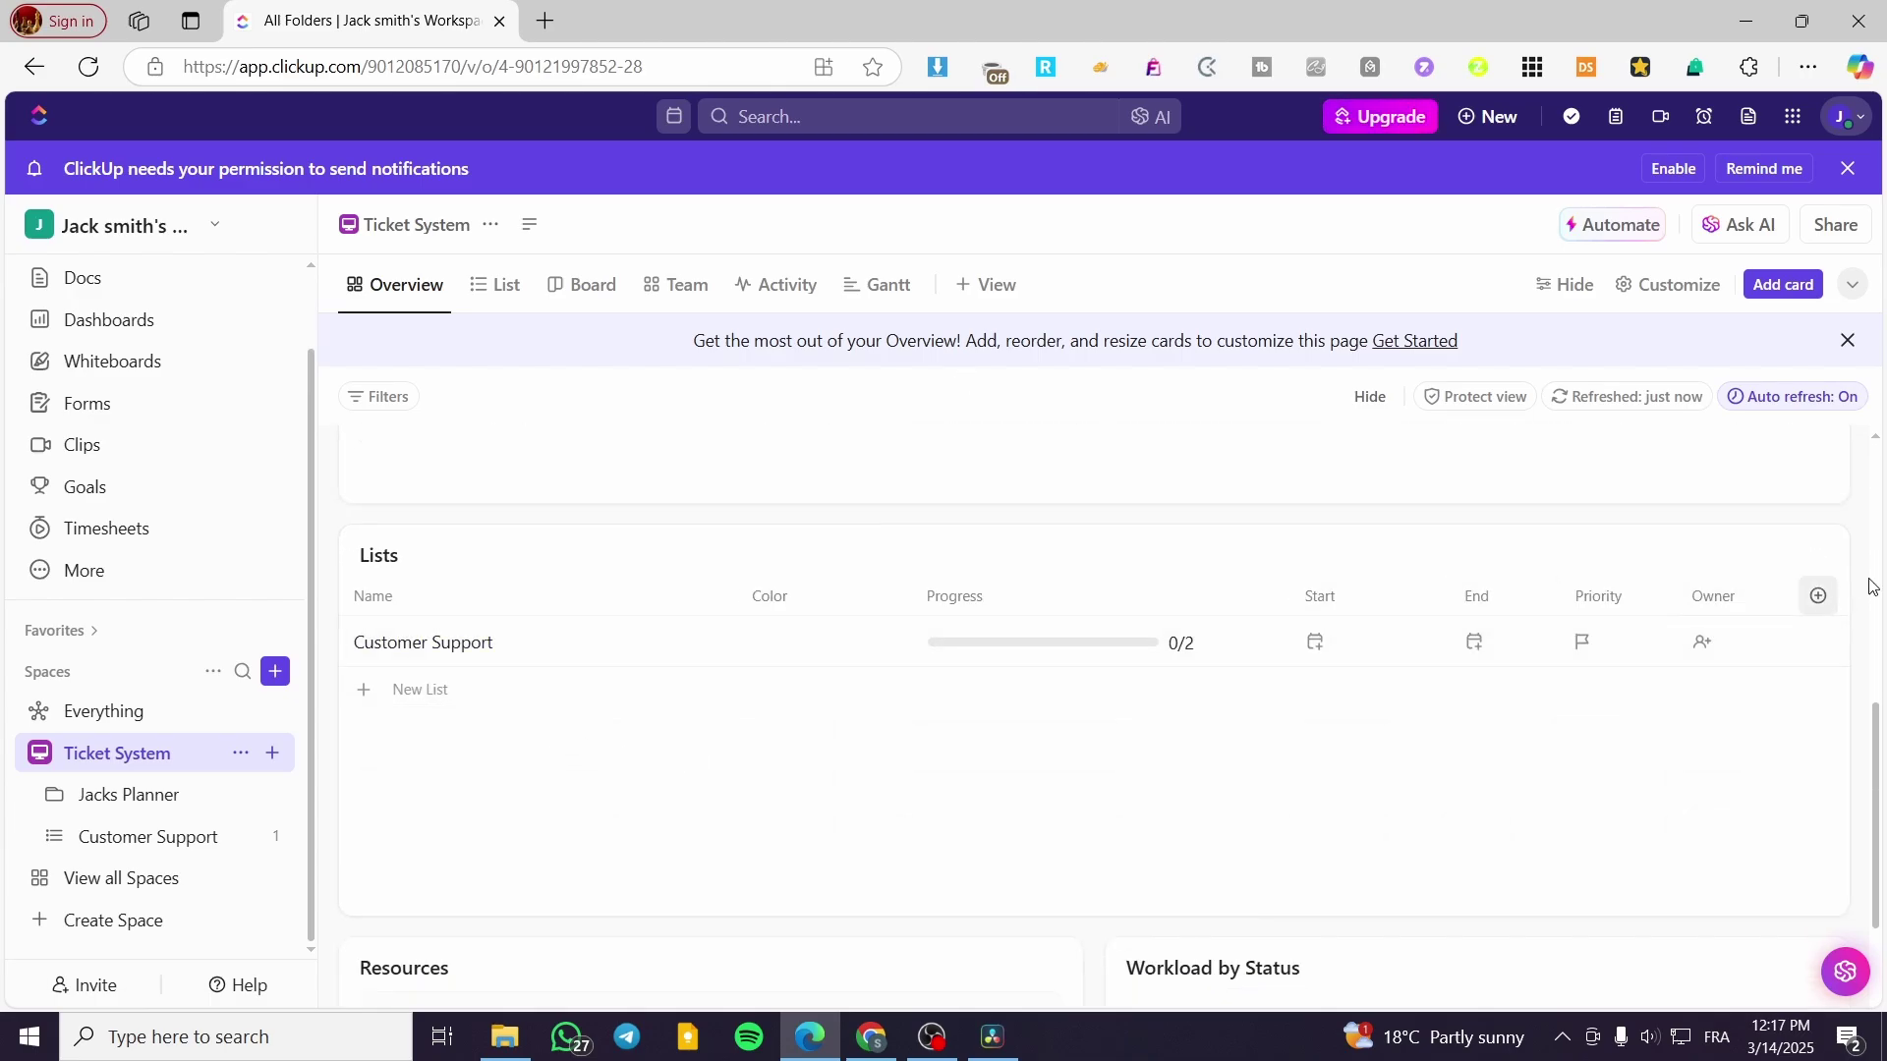
click(1816, 555)
click(122, 762)
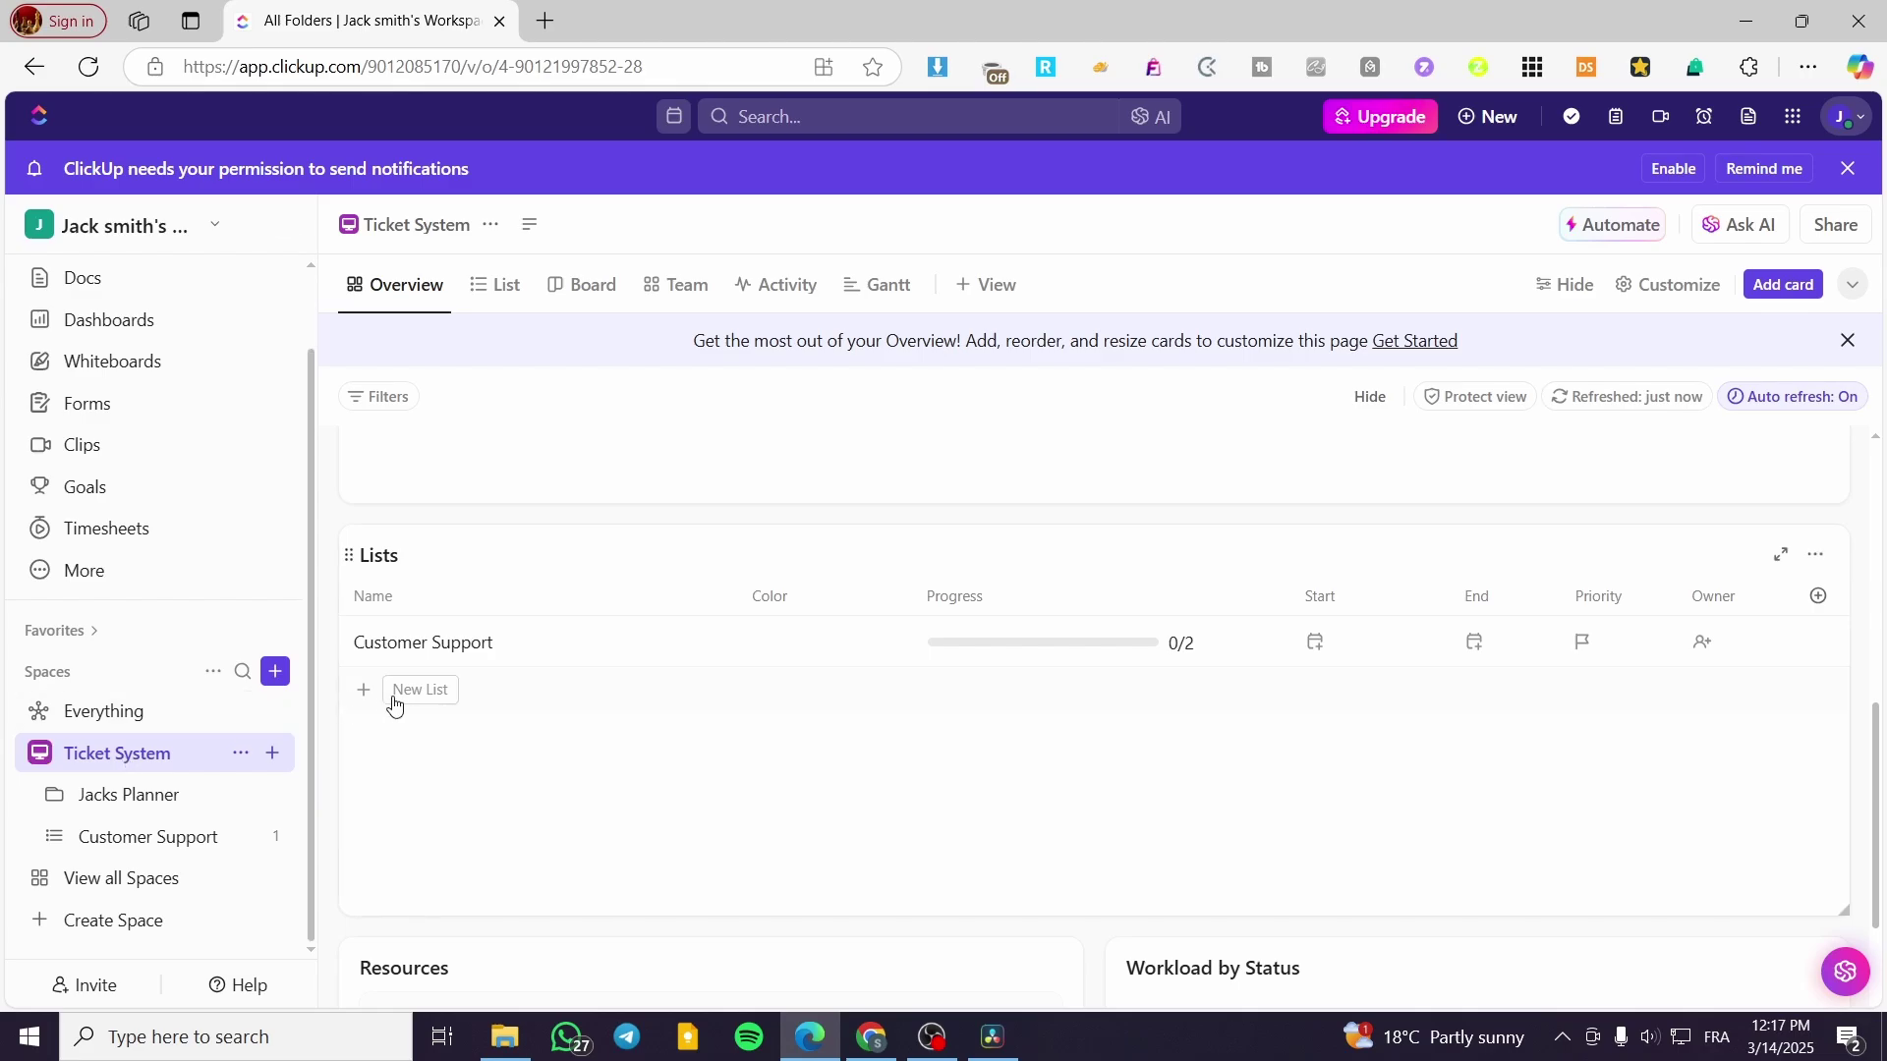
click(421, 646)
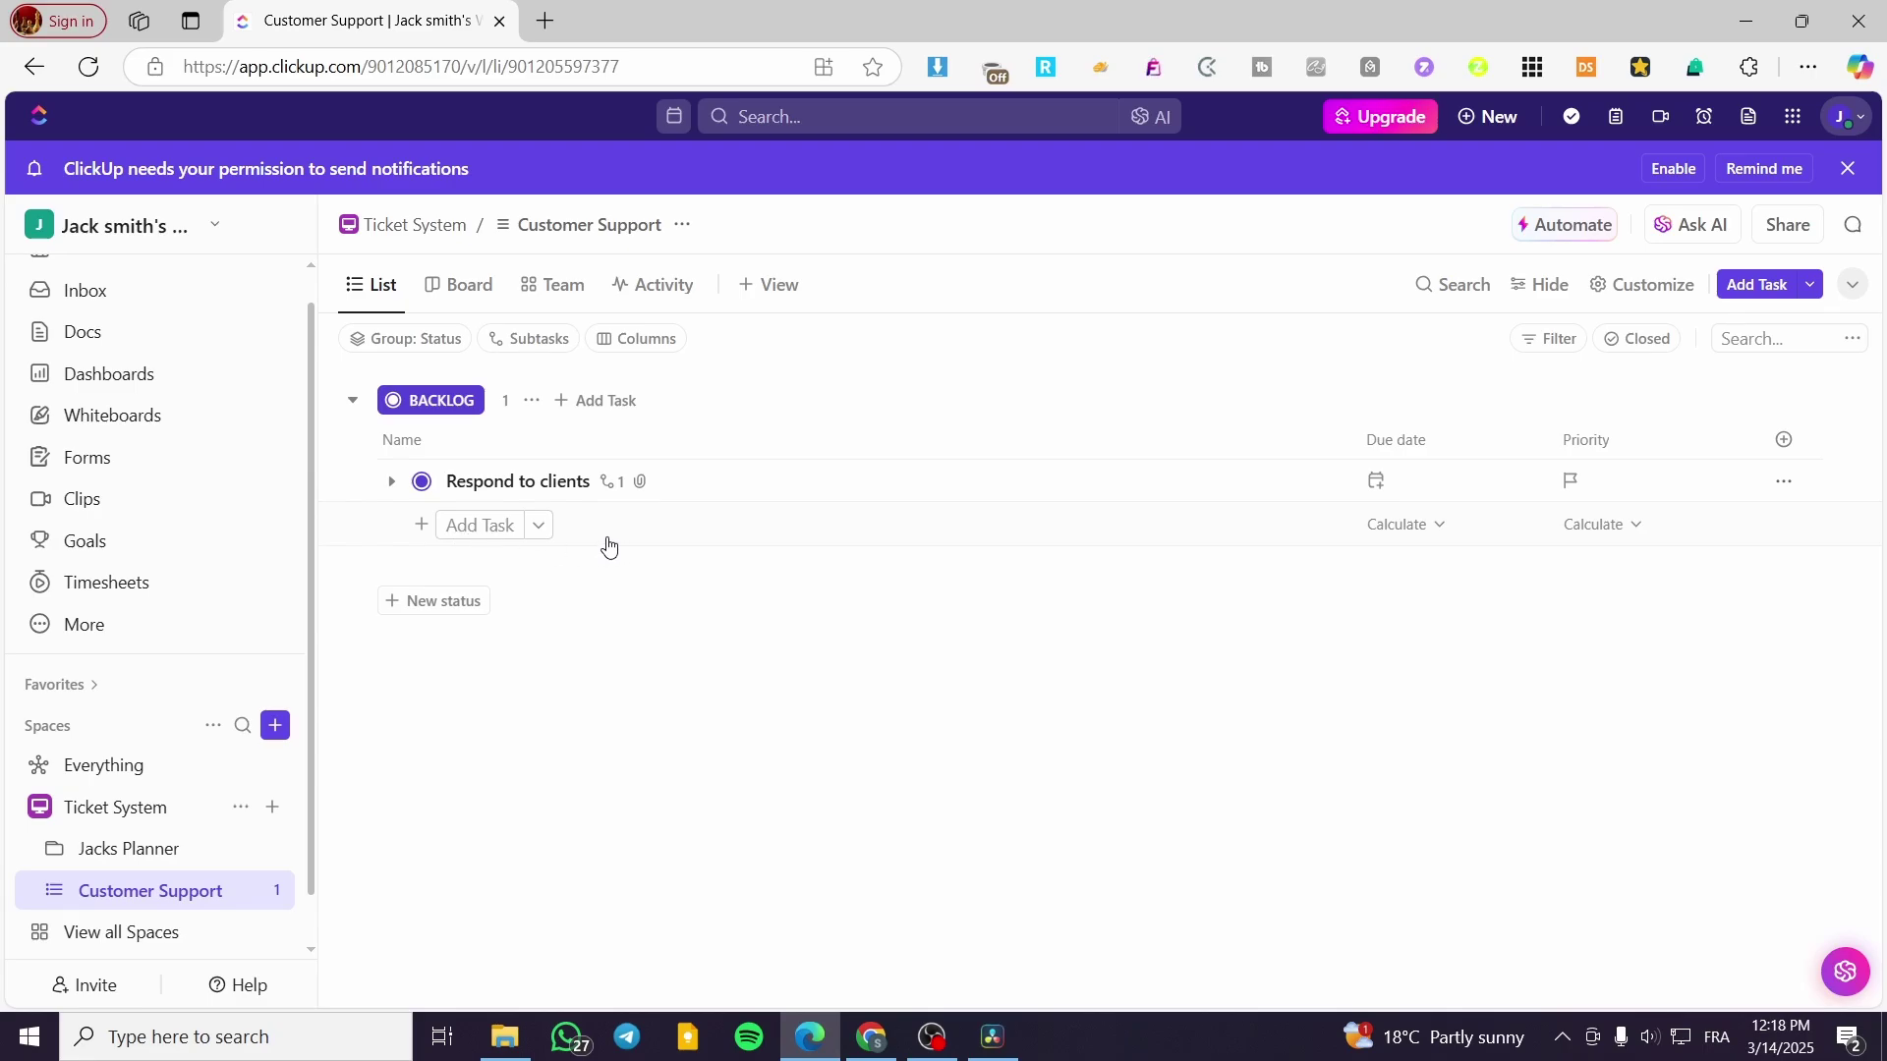
Step: Create a milestone named 'First Service' in the Customer Support Backlog
click(539, 531)
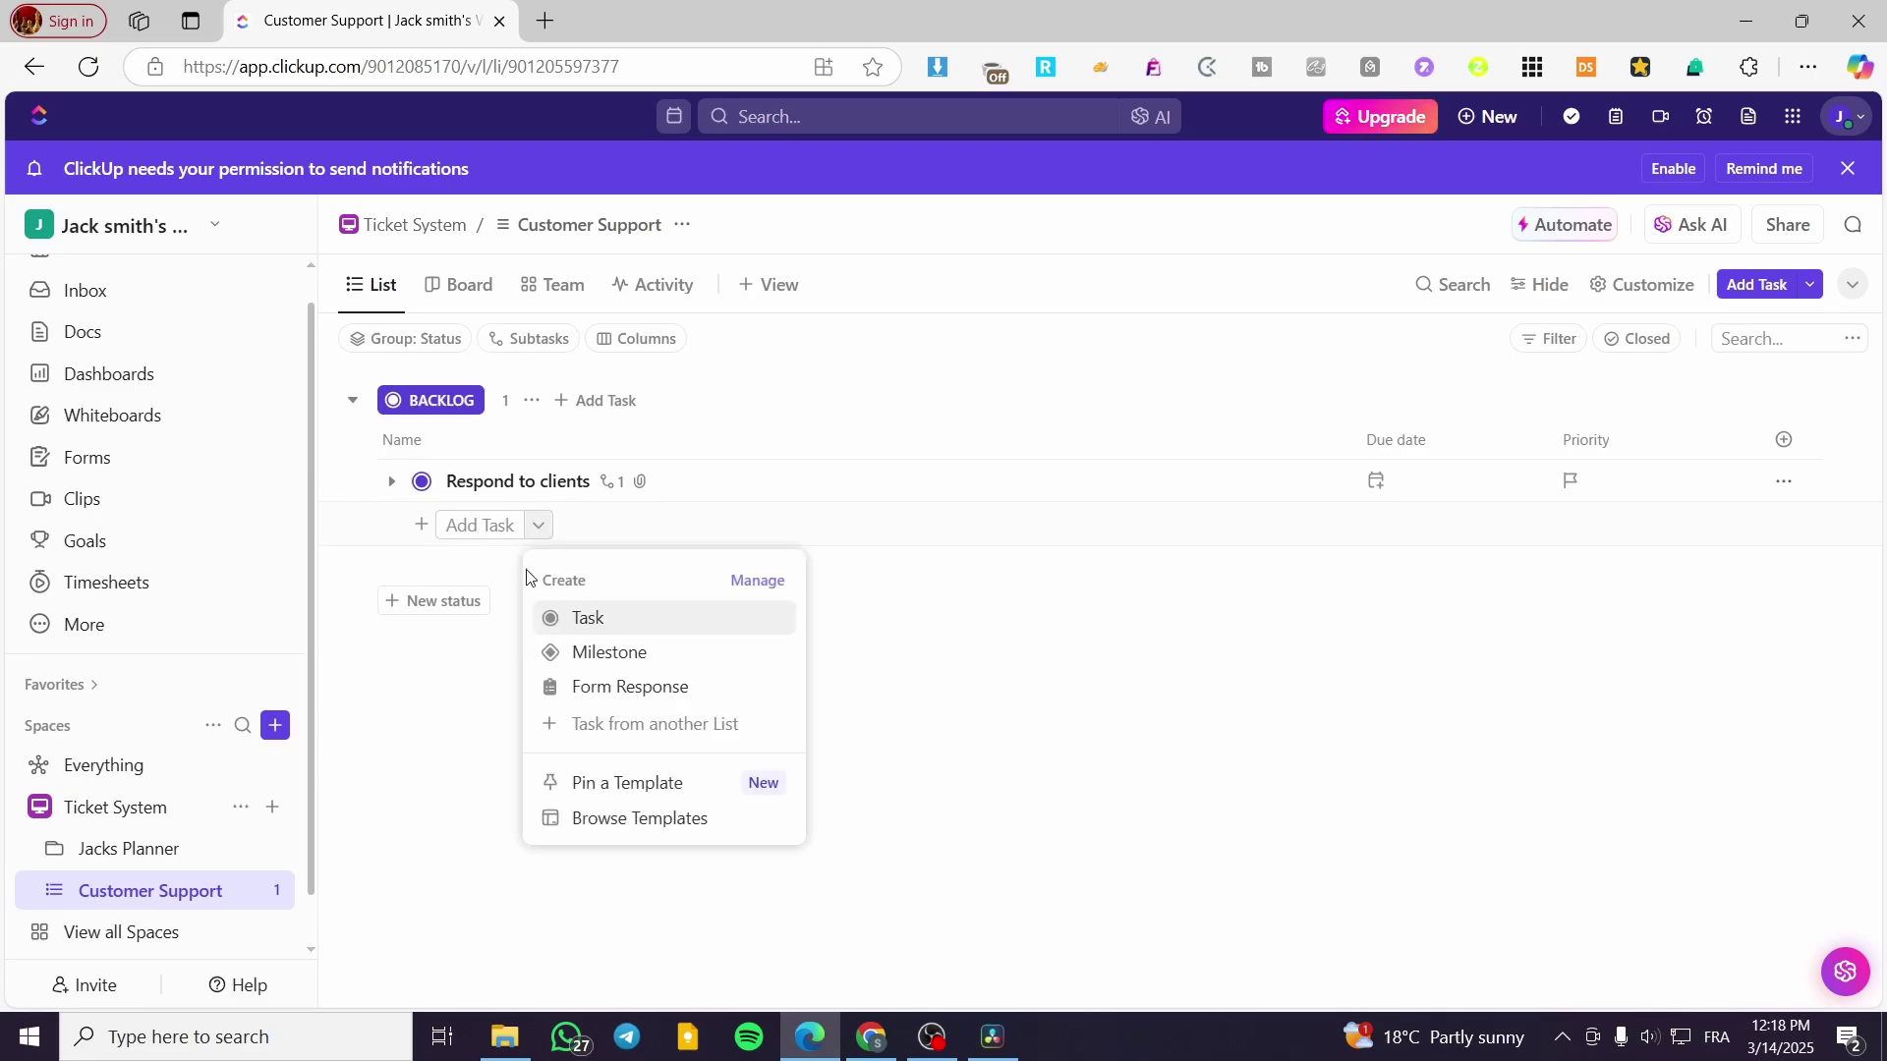
click(627, 652)
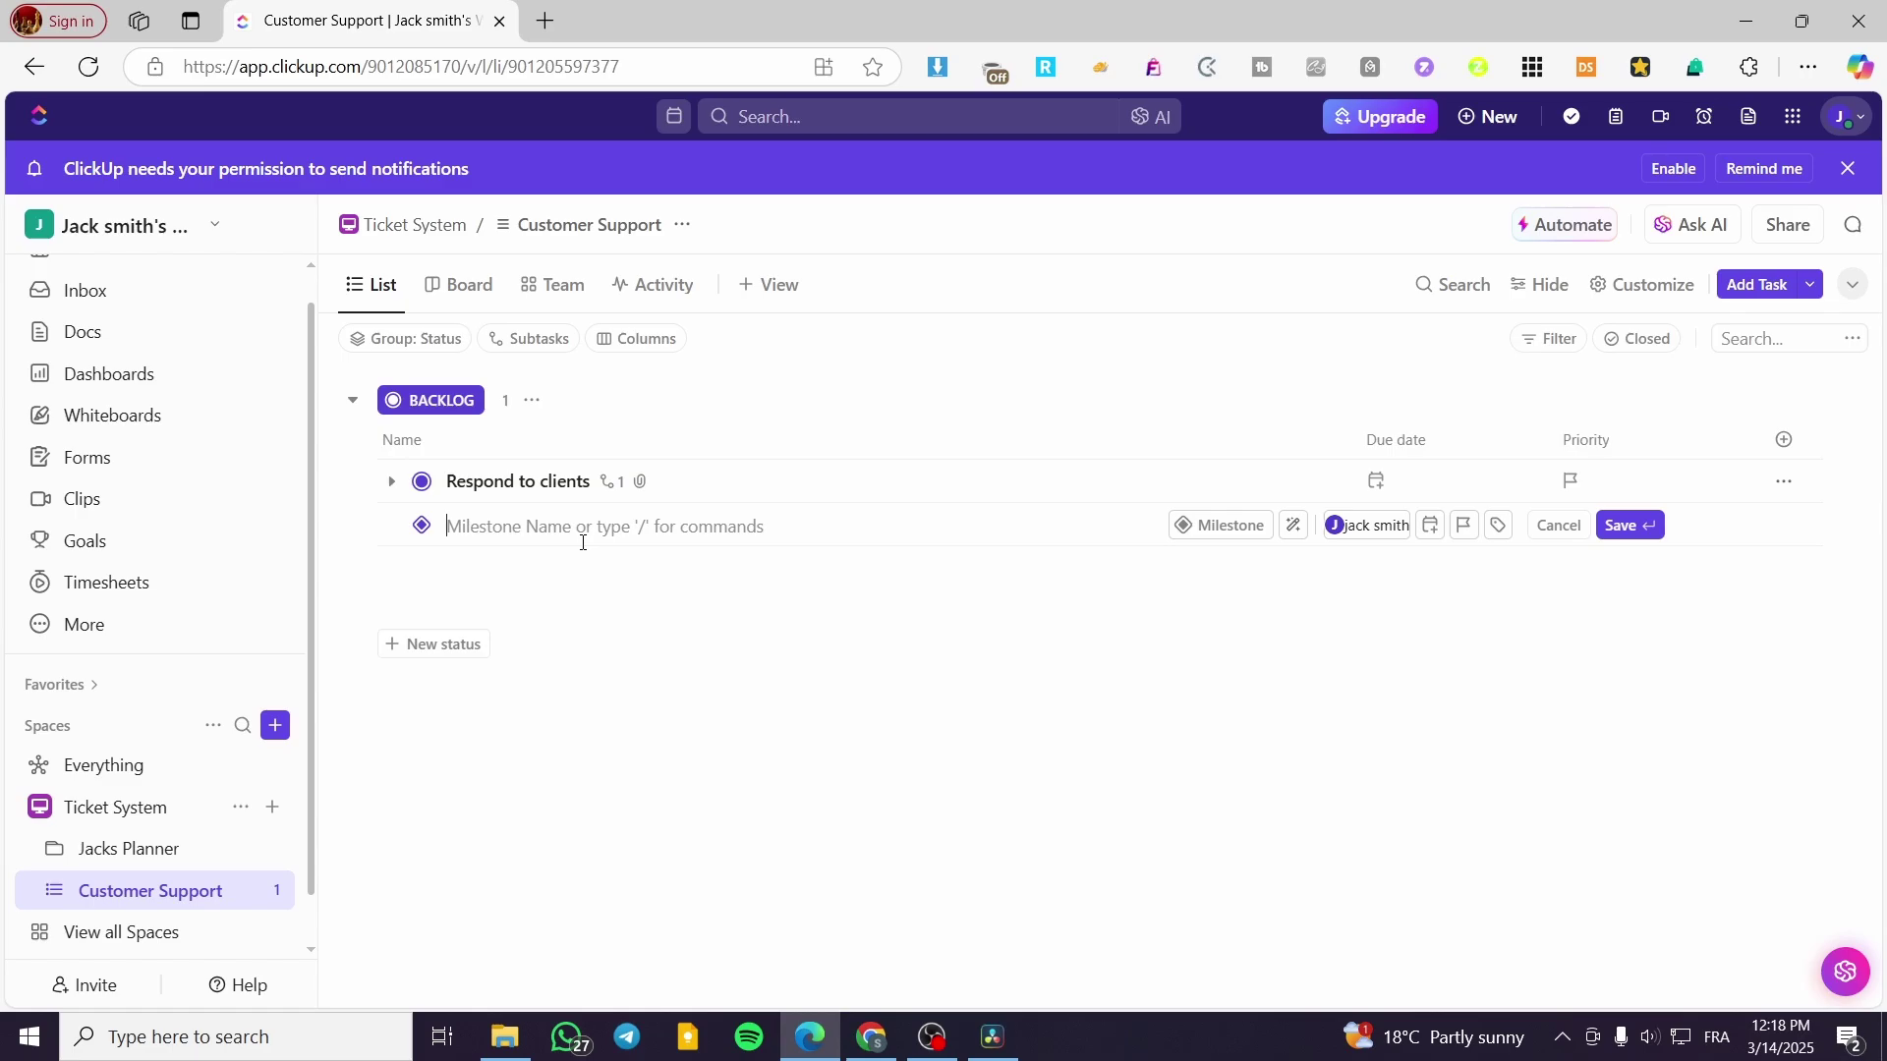
text(First Ser)
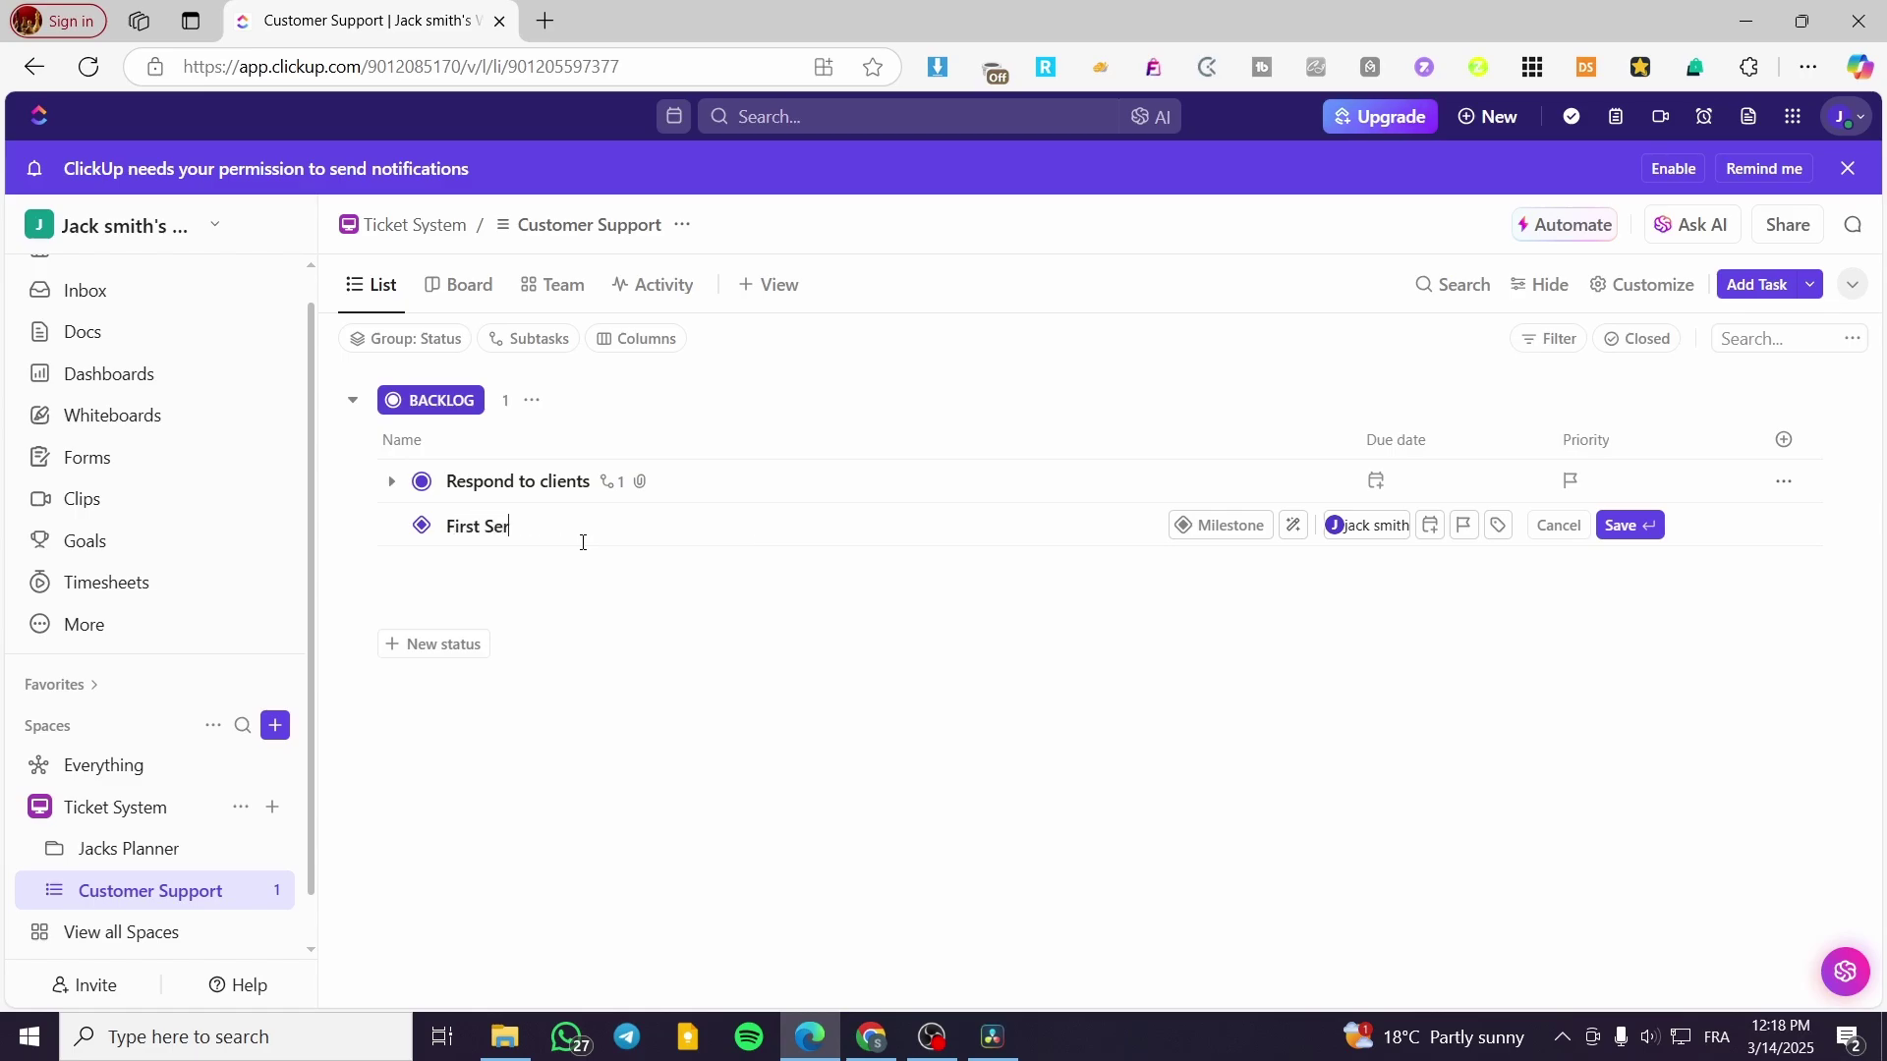
text(vice)
key(Return)
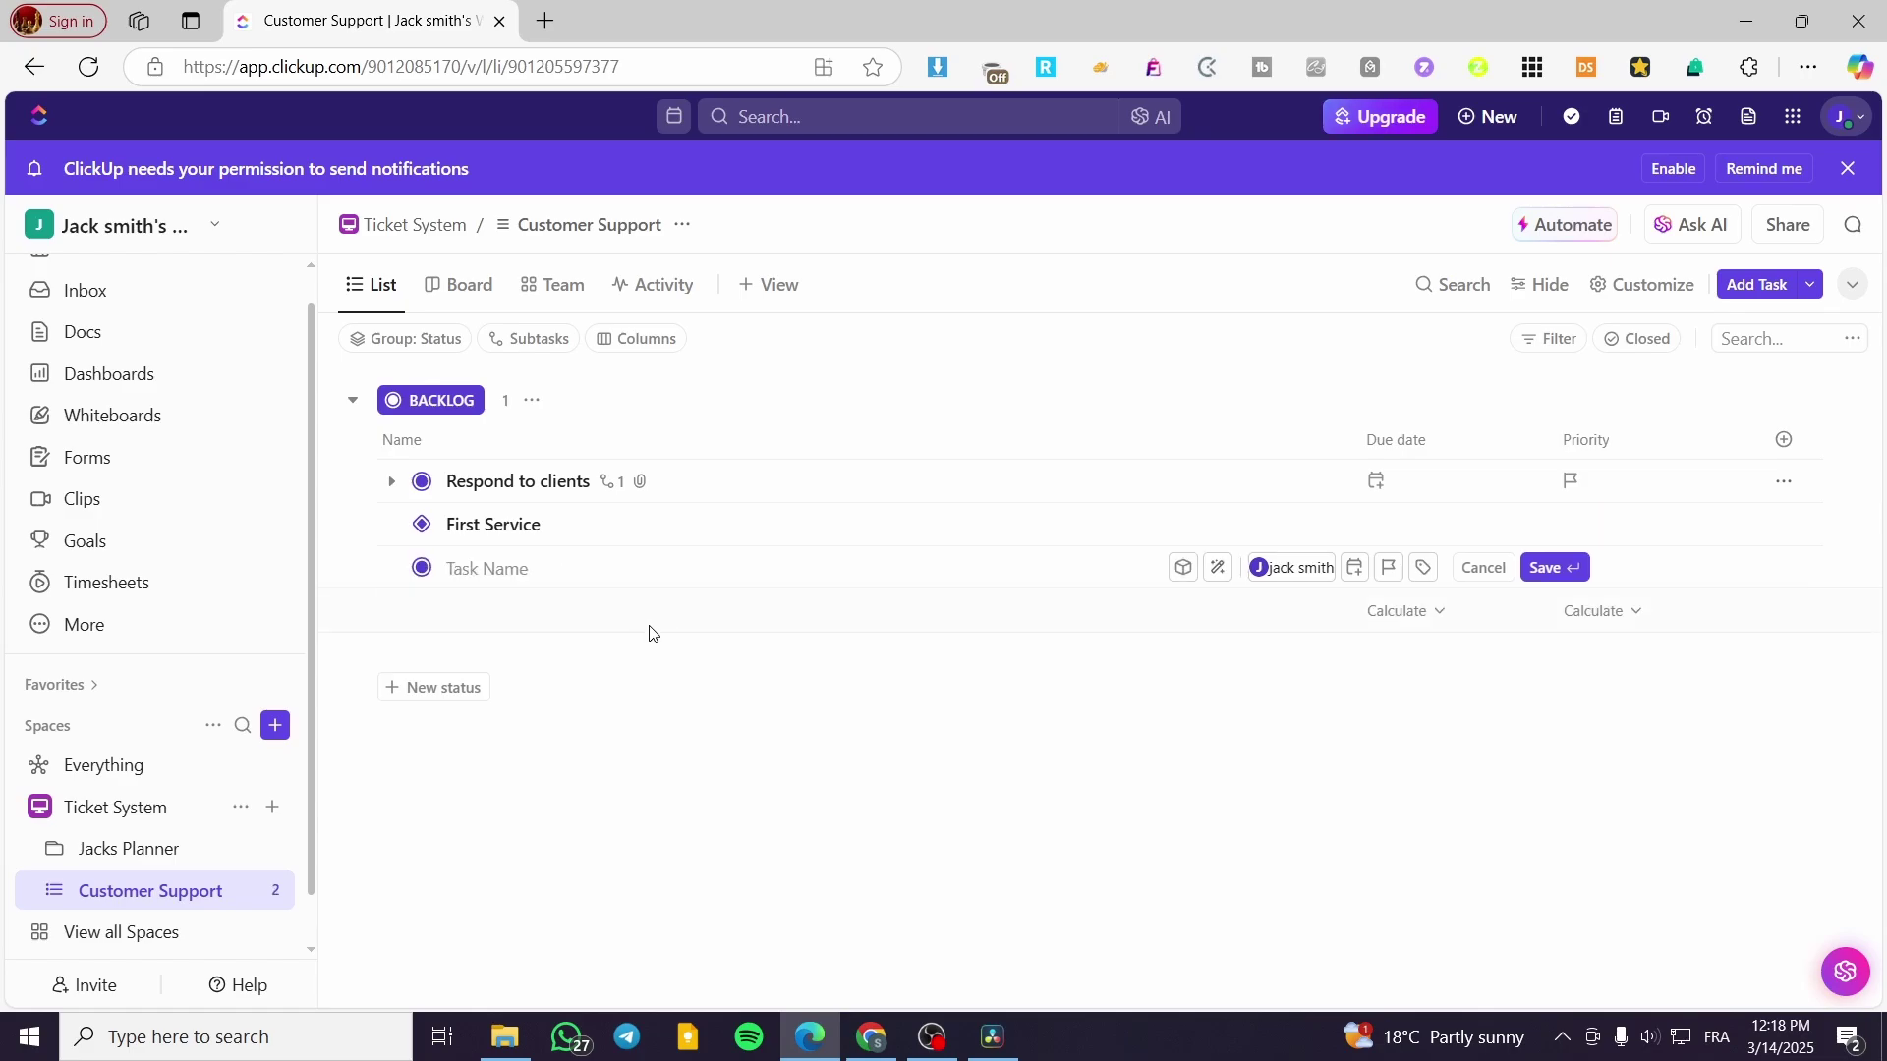
click(754, 290)
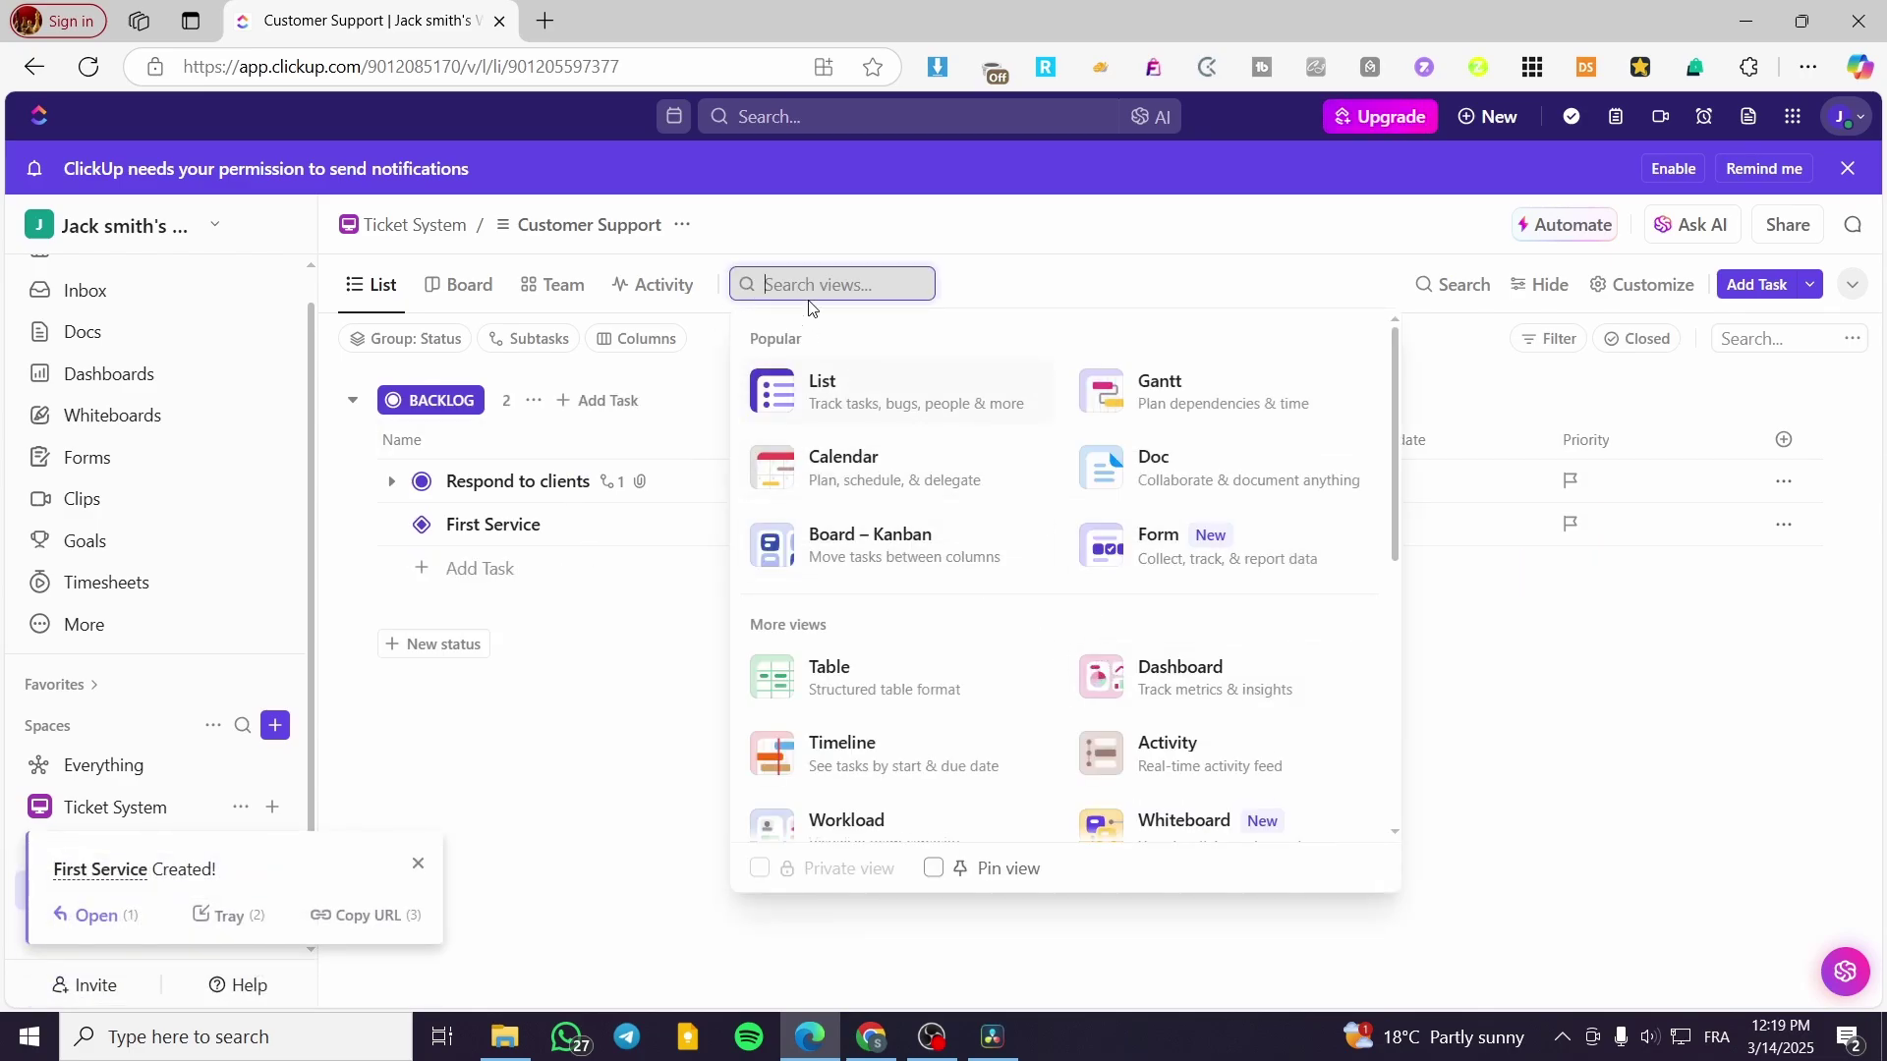
Step: Add a Gantt view from a 'gantt' search and expand the Customer Support group
text(gantt)
click(884, 413)
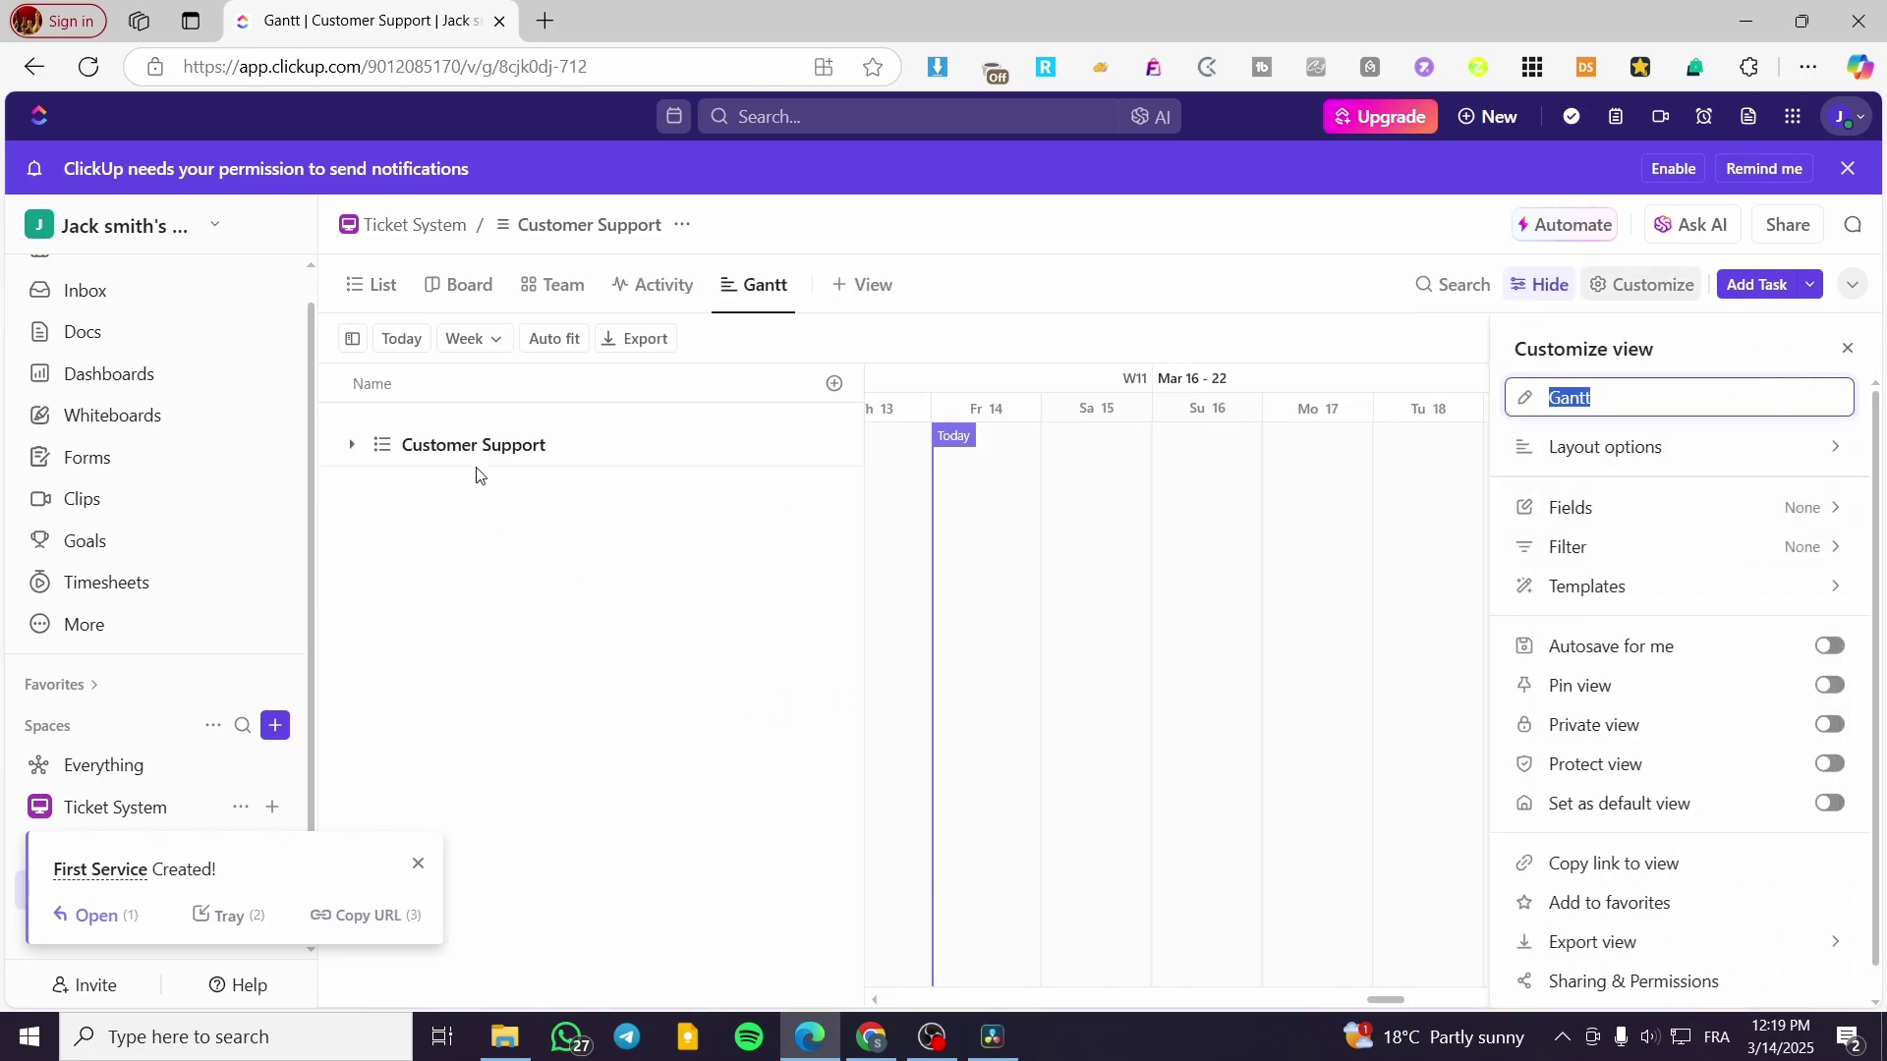
click(351, 445)
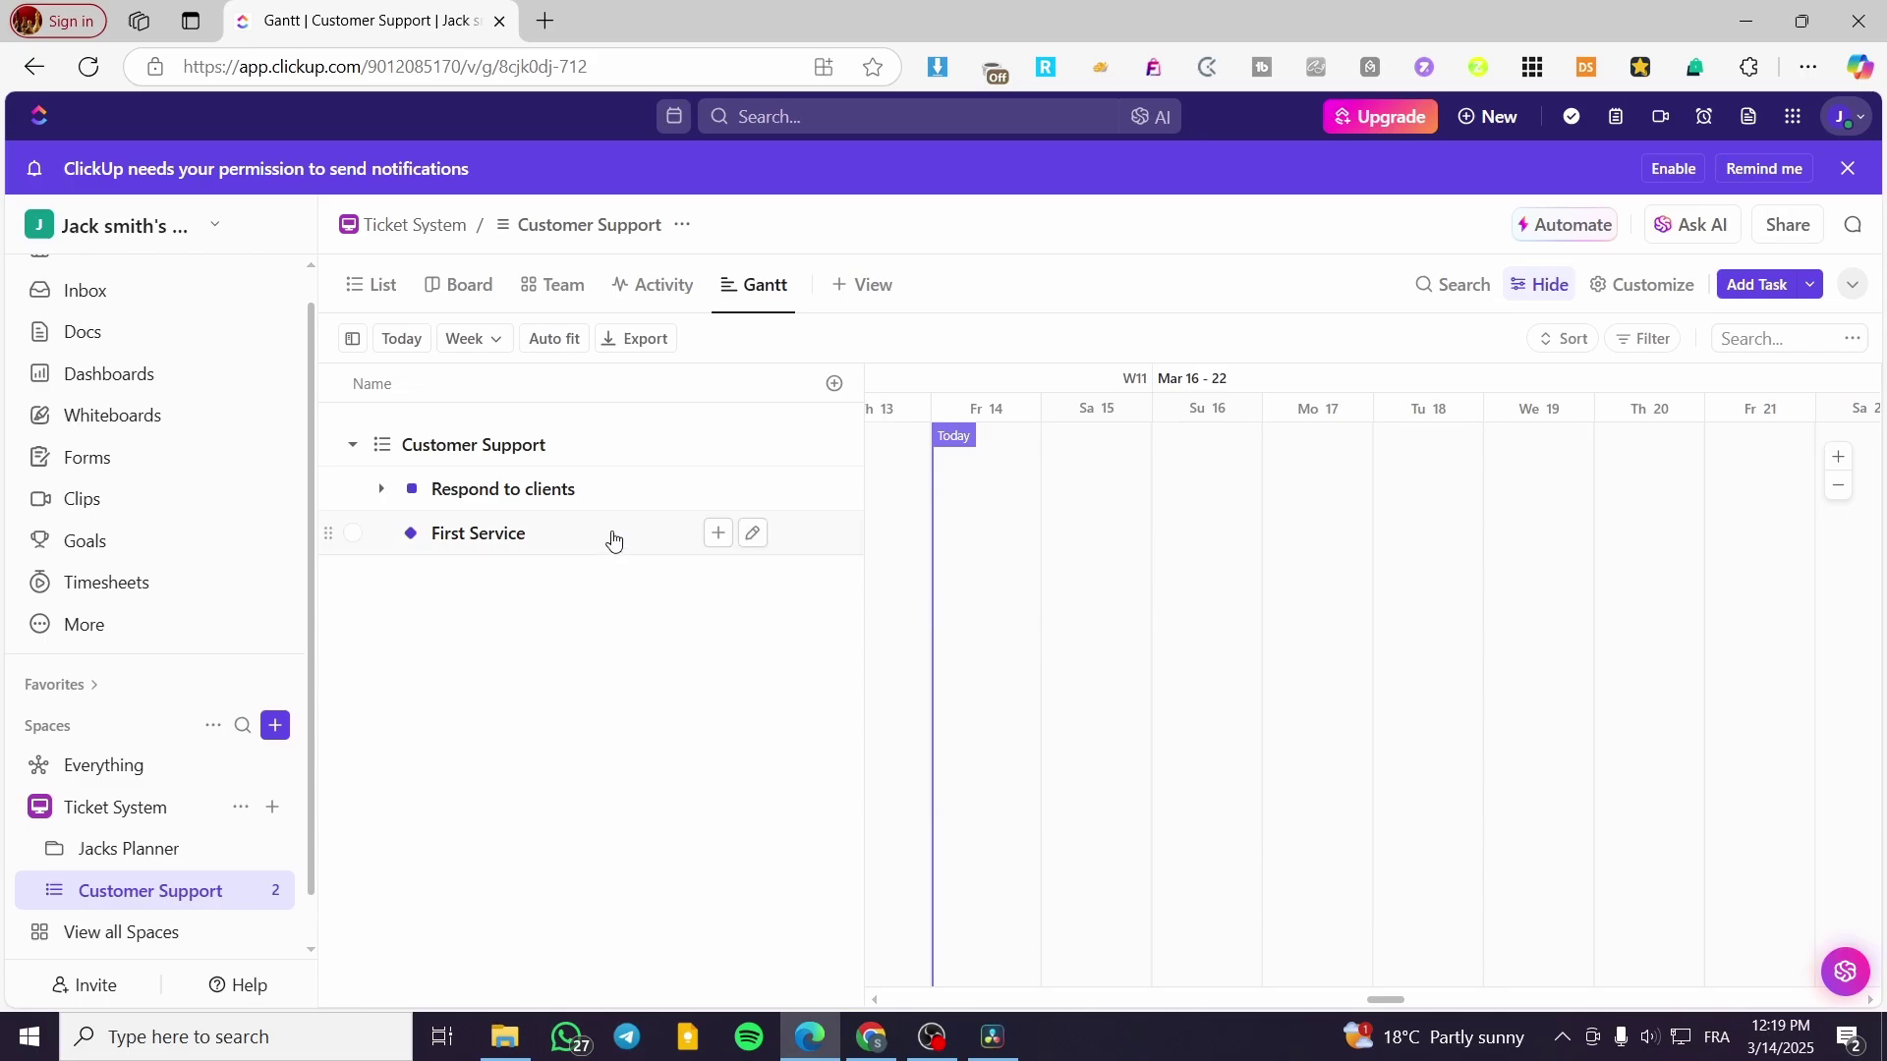
Step: Check First Service's details, zoom the Gantt timeline out and back in, then reopen First Service
click(492, 536)
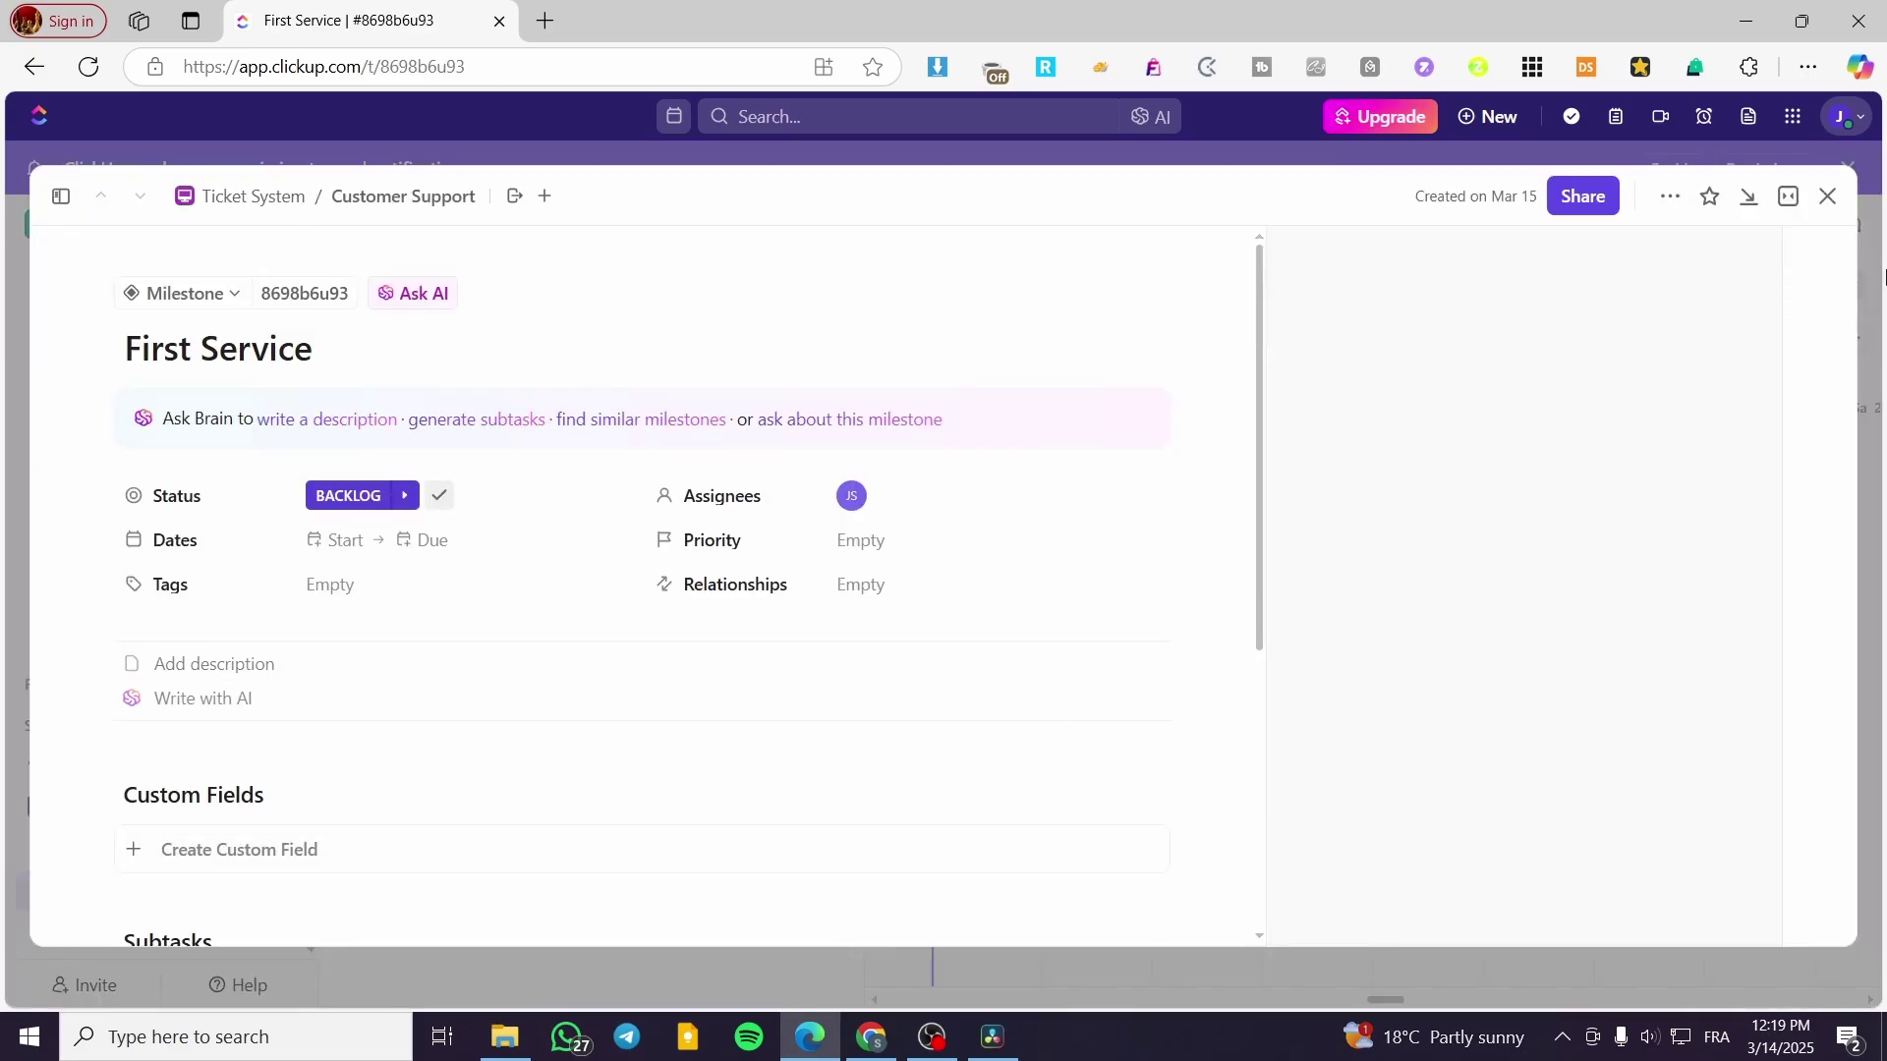
click(1828, 196)
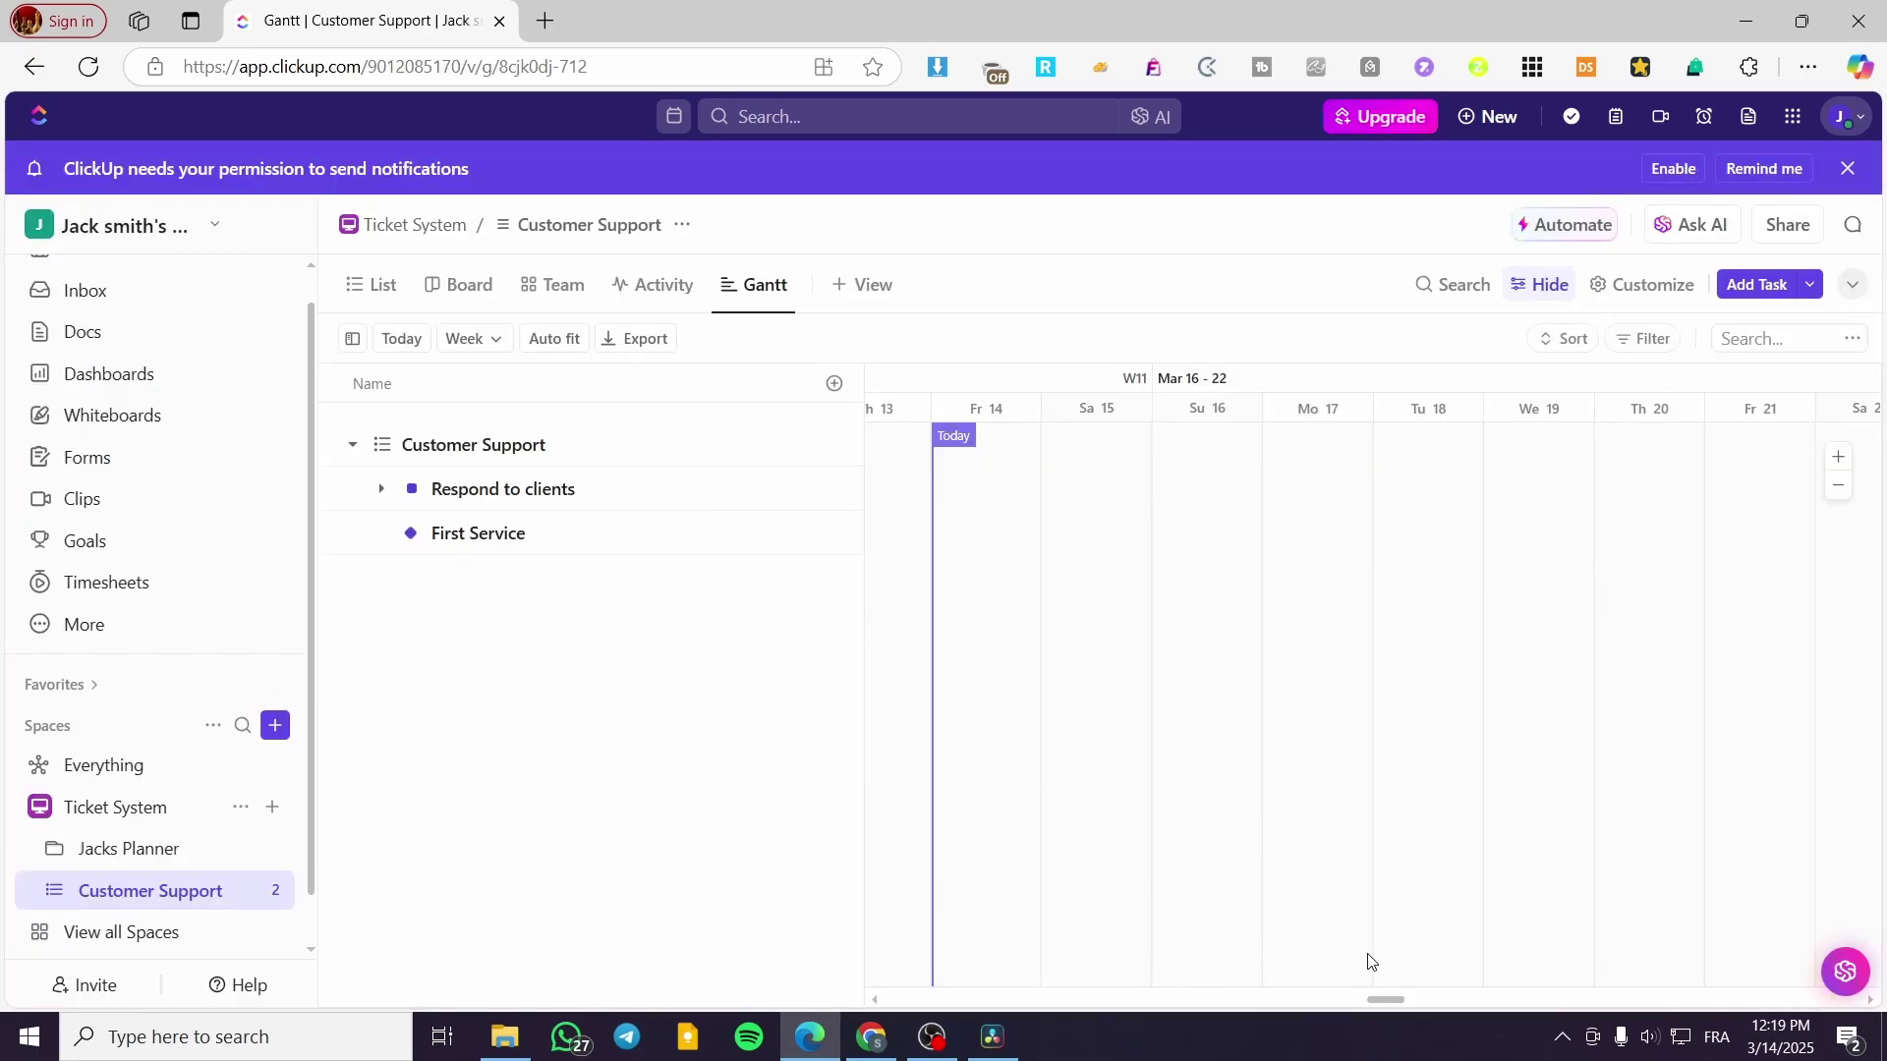
click(1840, 485)
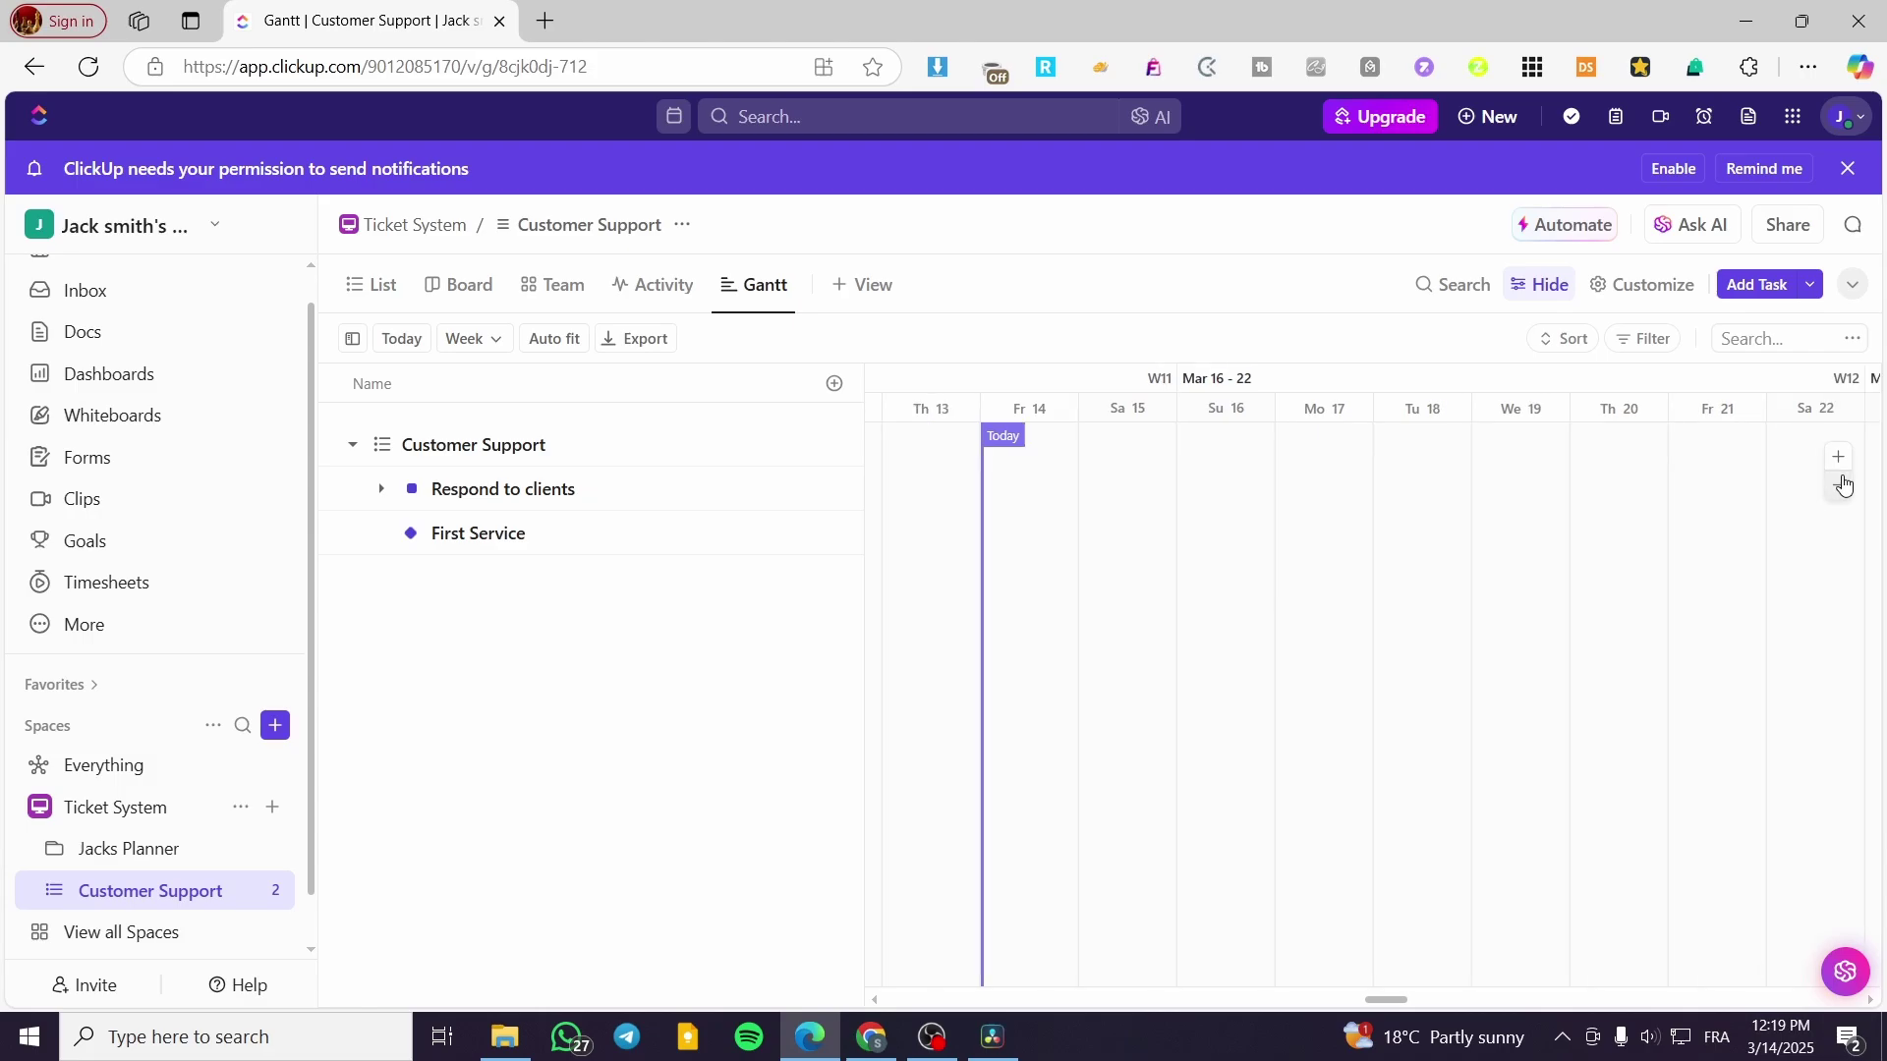
click(1842, 483)
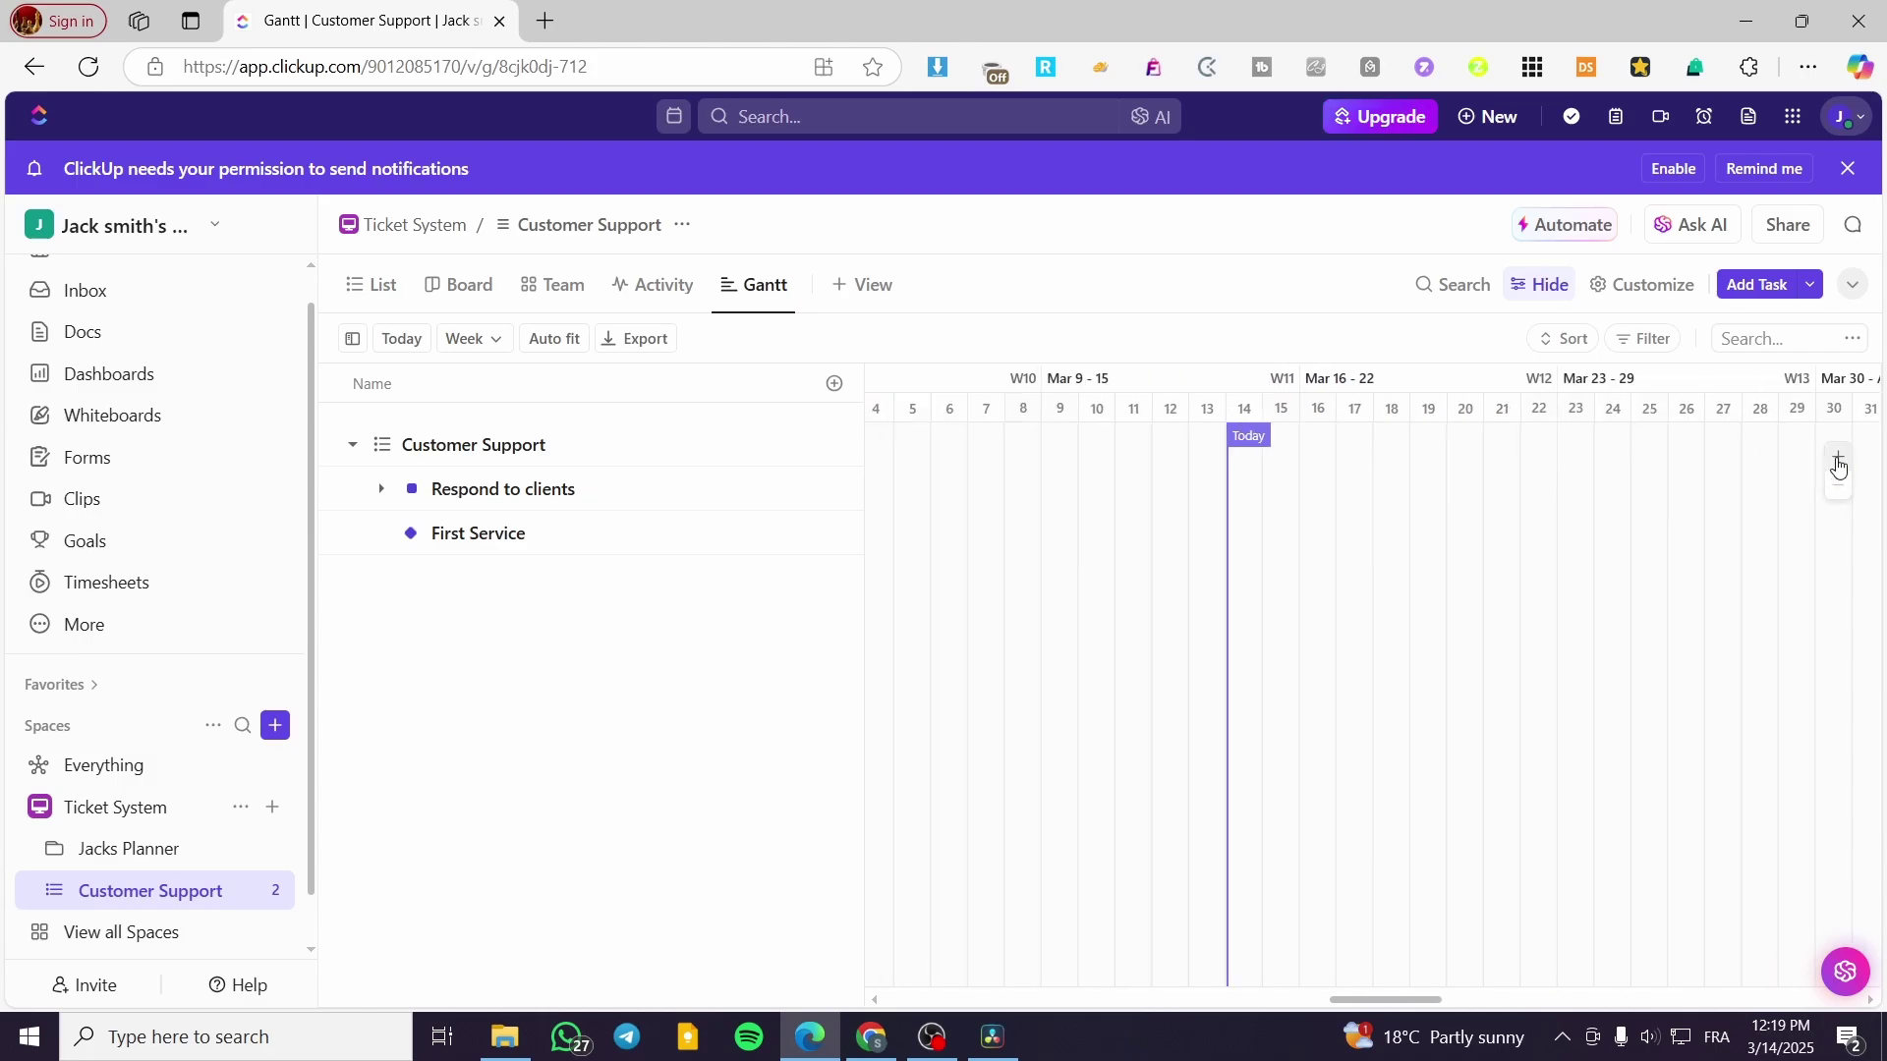
click(1838, 457)
click(1838, 457)
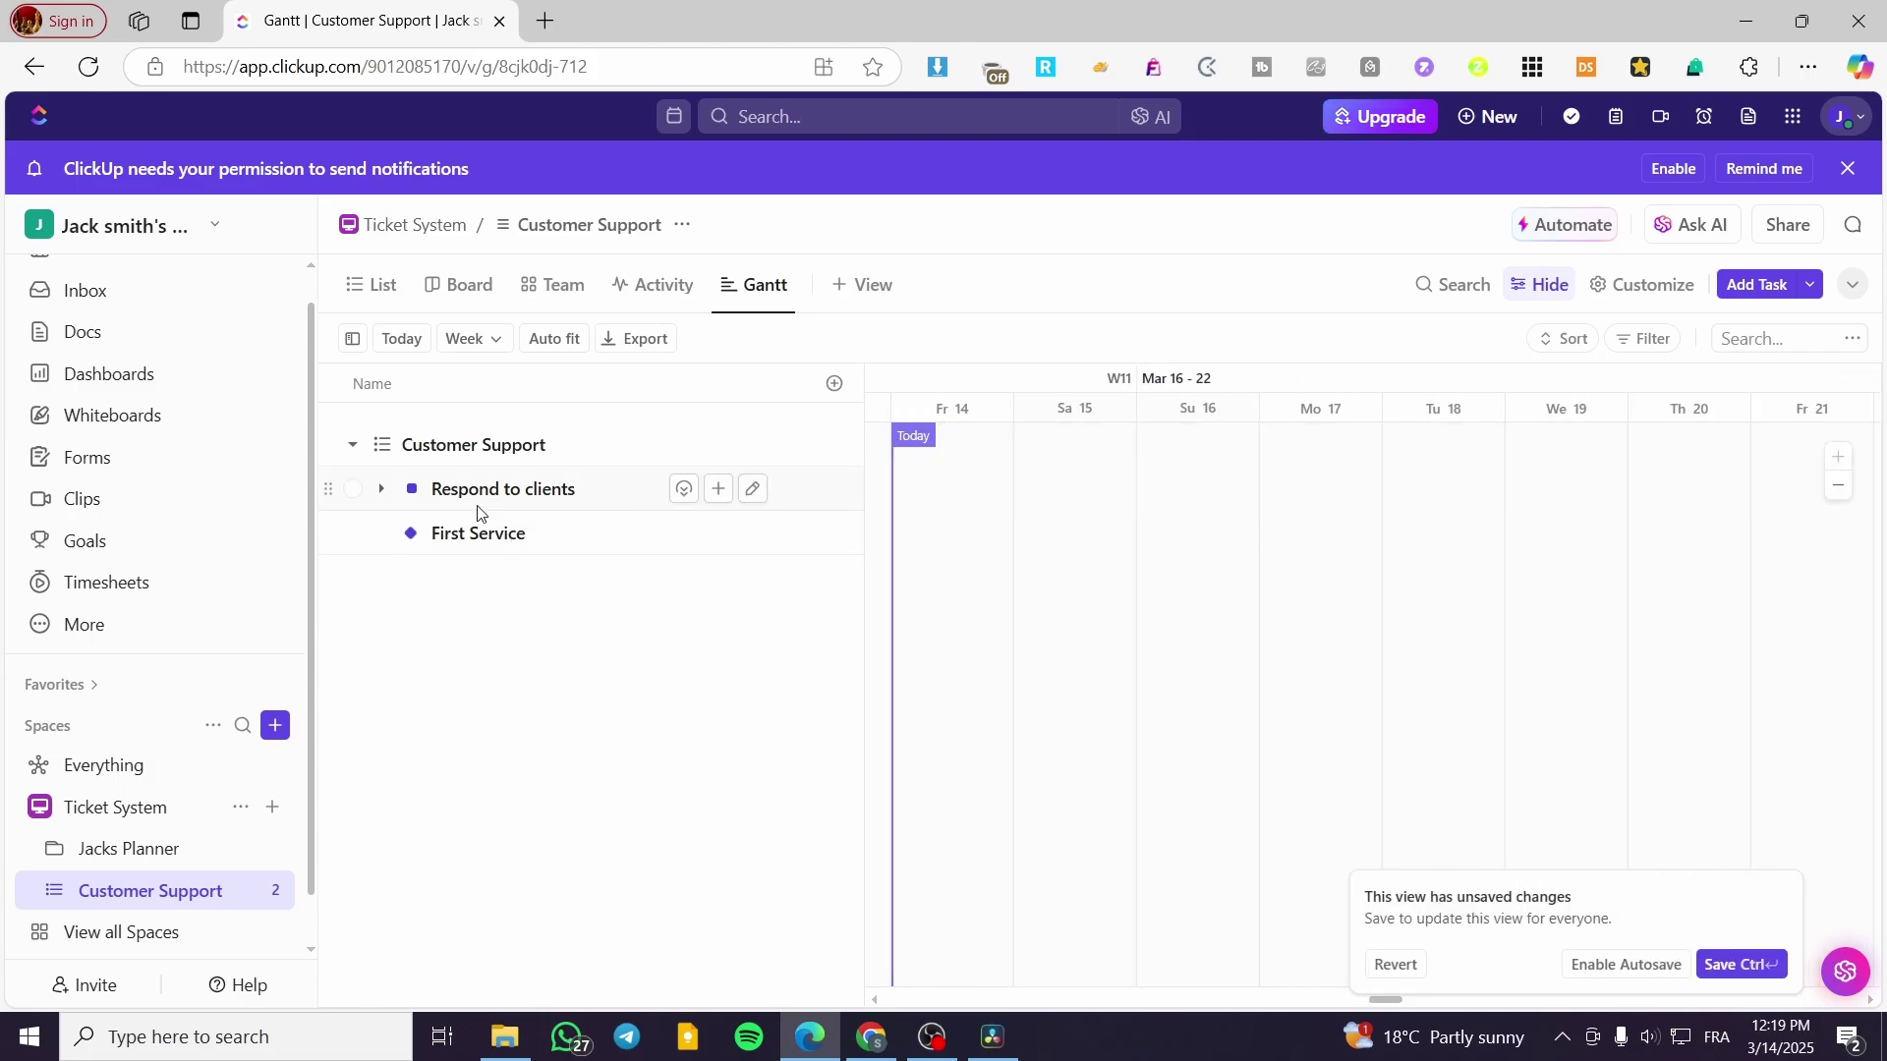
click(508, 536)
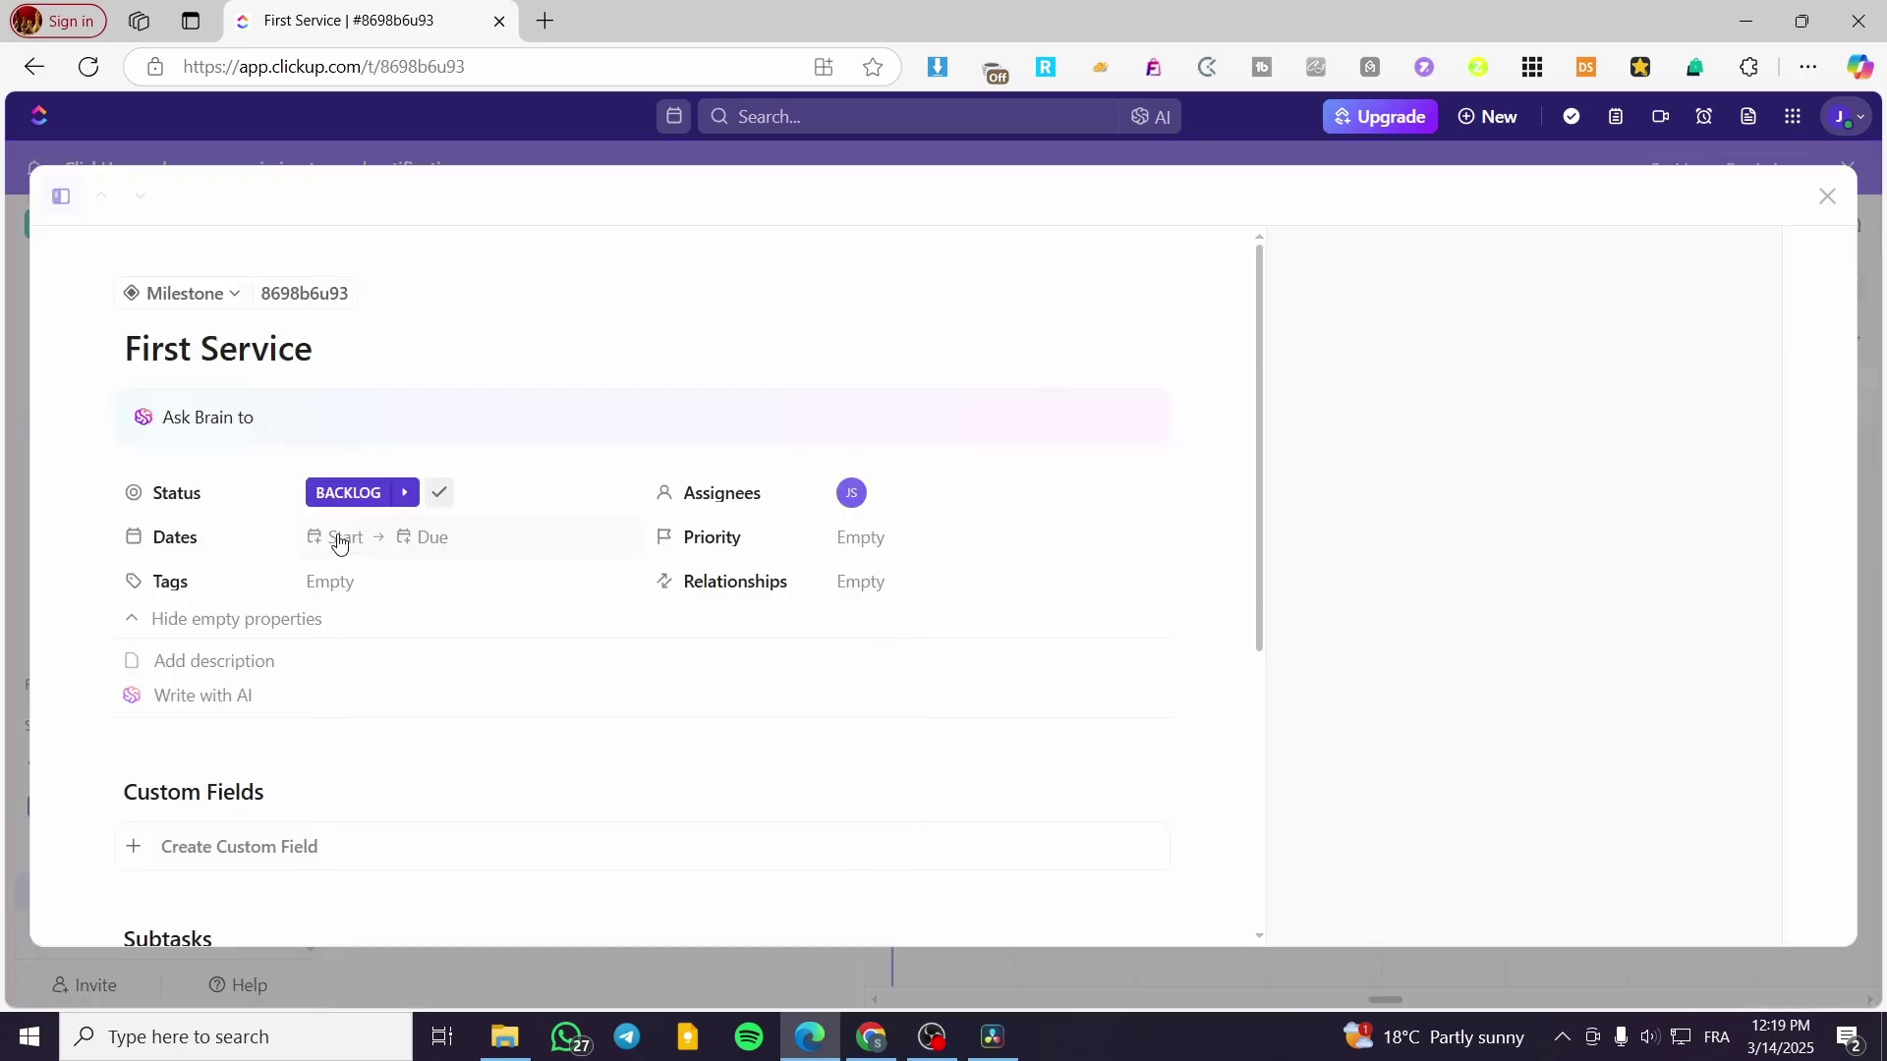
click(1830, 197)
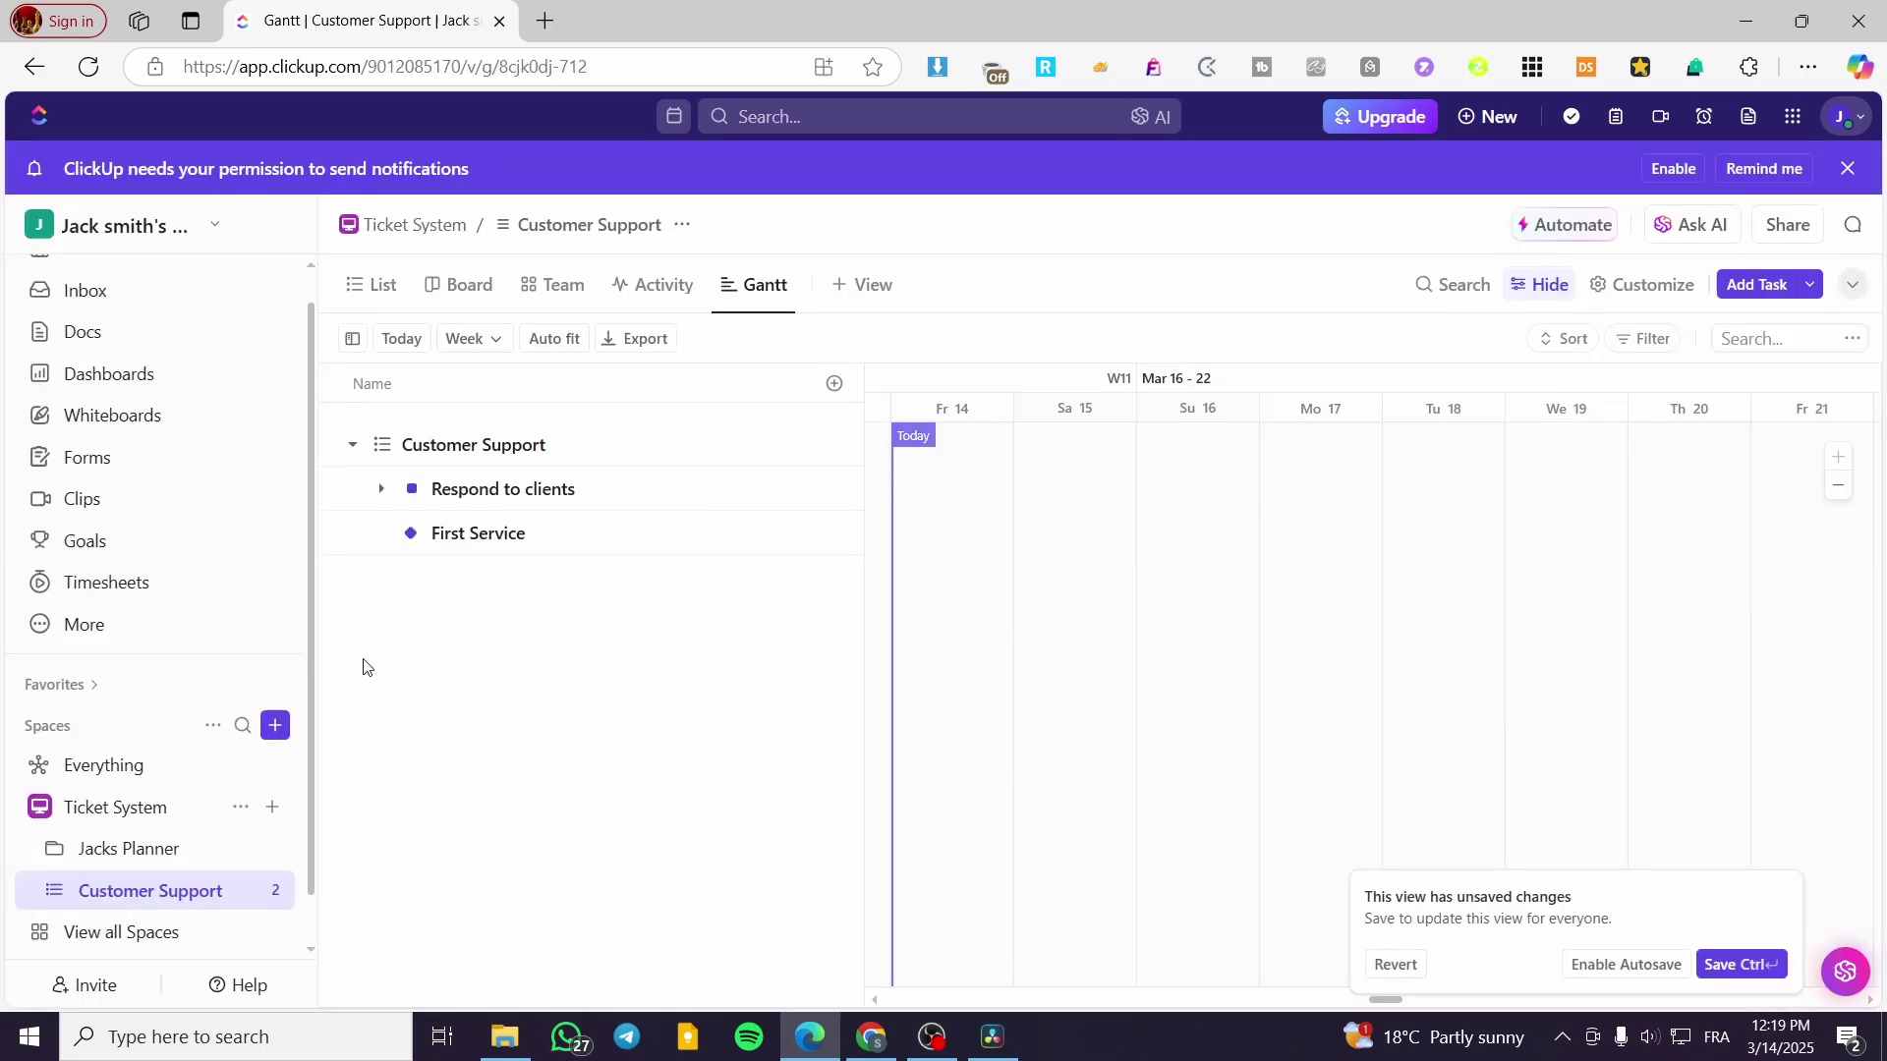
Step: Set First Service's due date to Today (Fri 14 March) and return to the Gantt chart
click(353, 534)
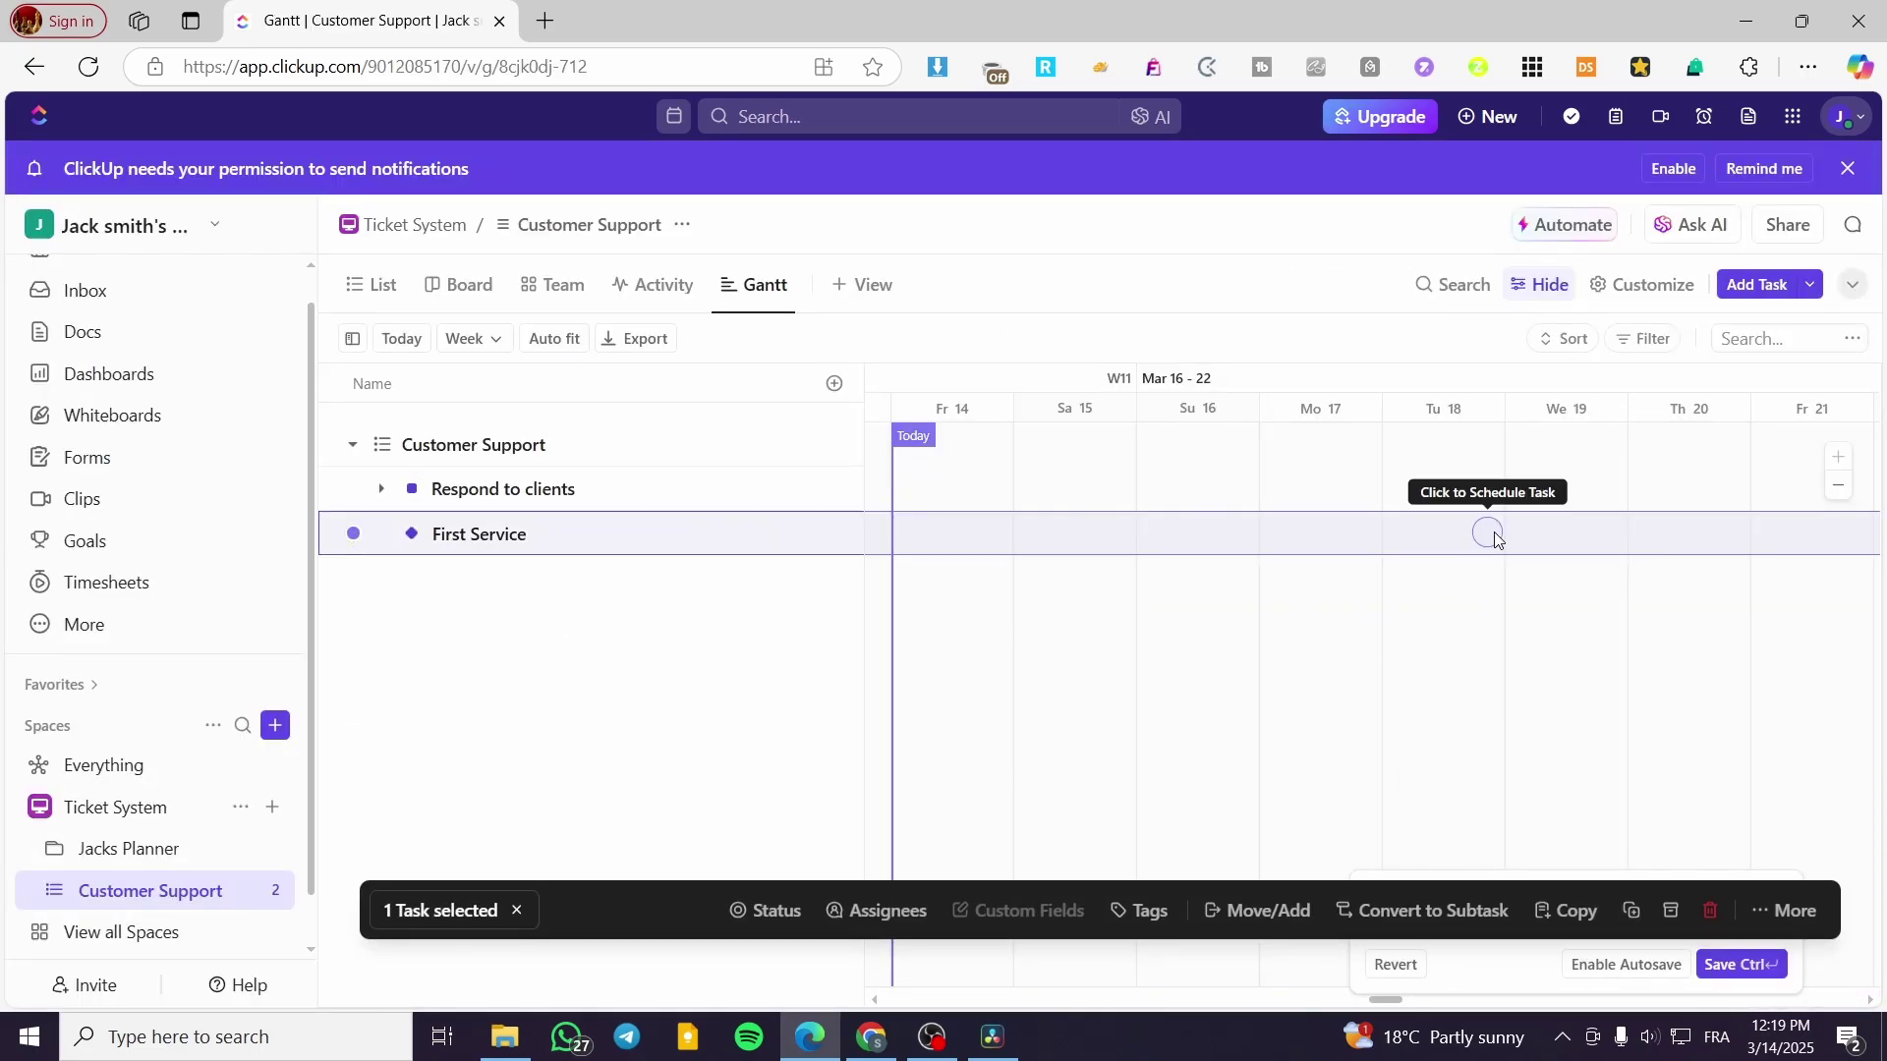
click(615, 544)
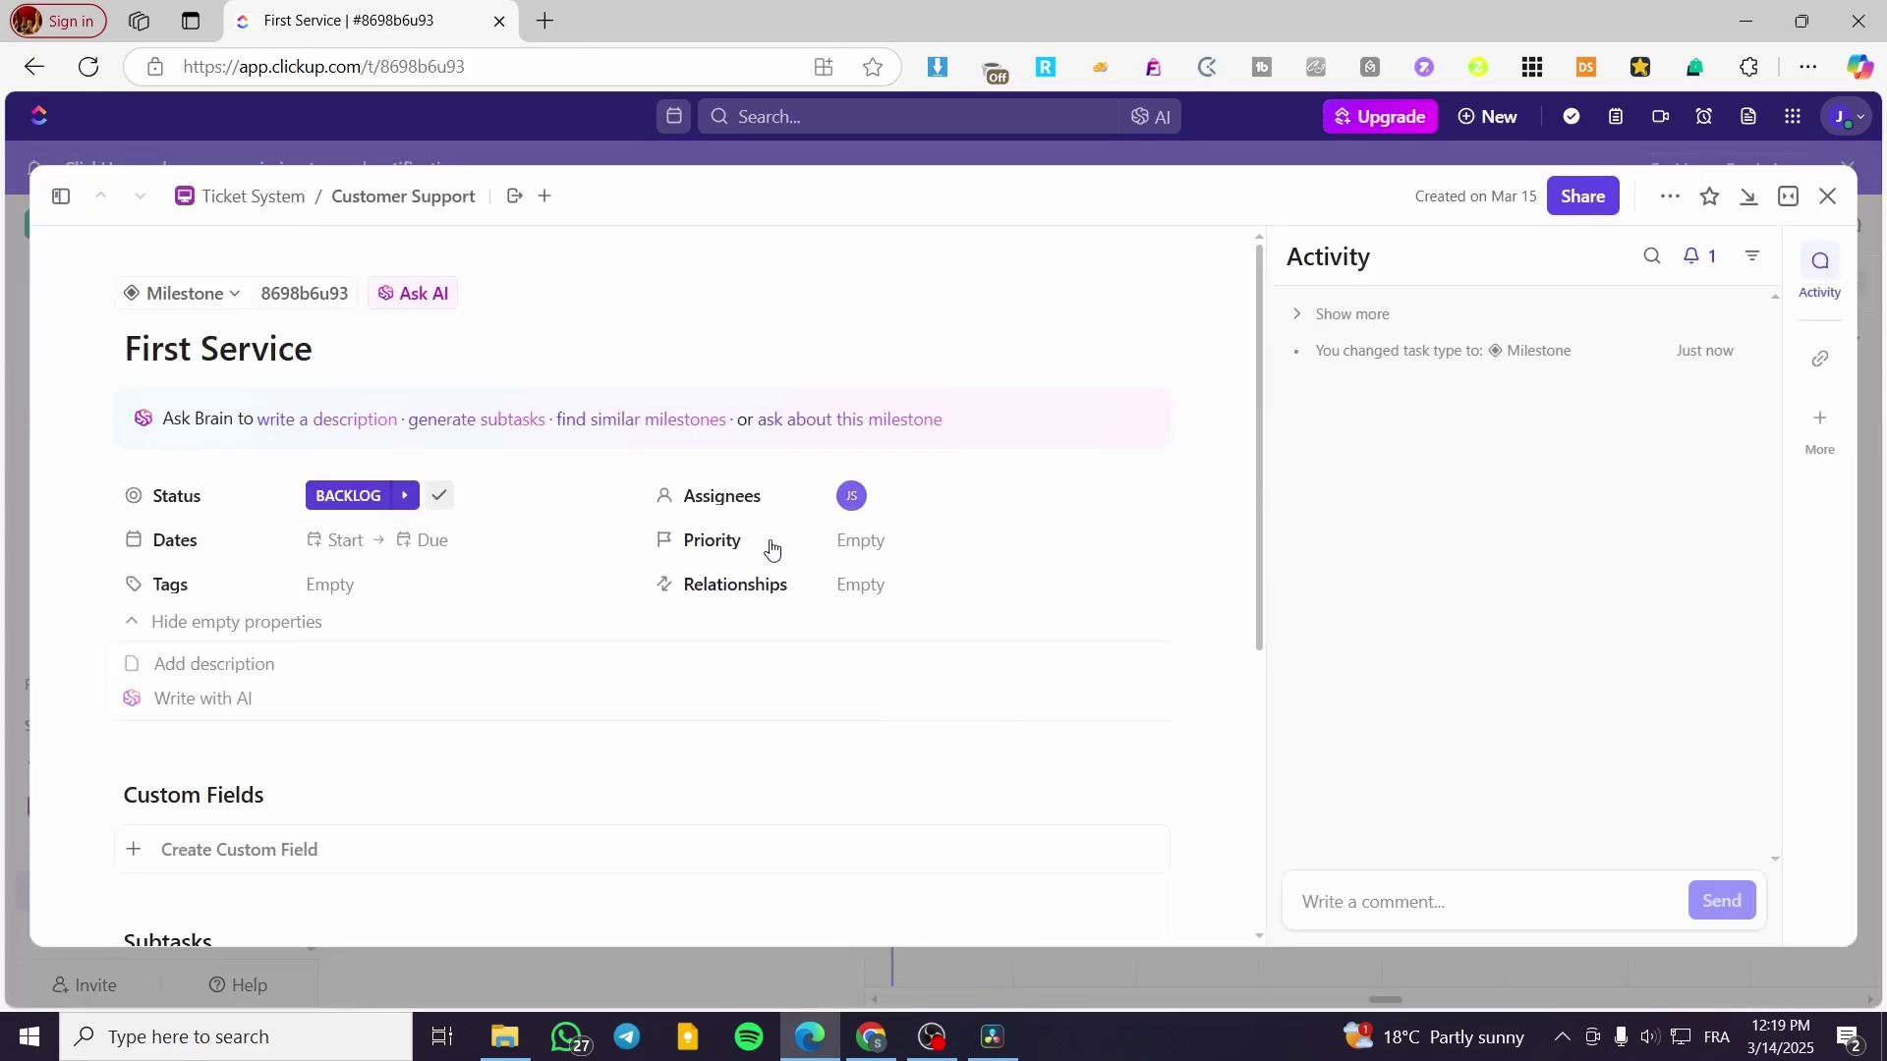
click(371, 549)
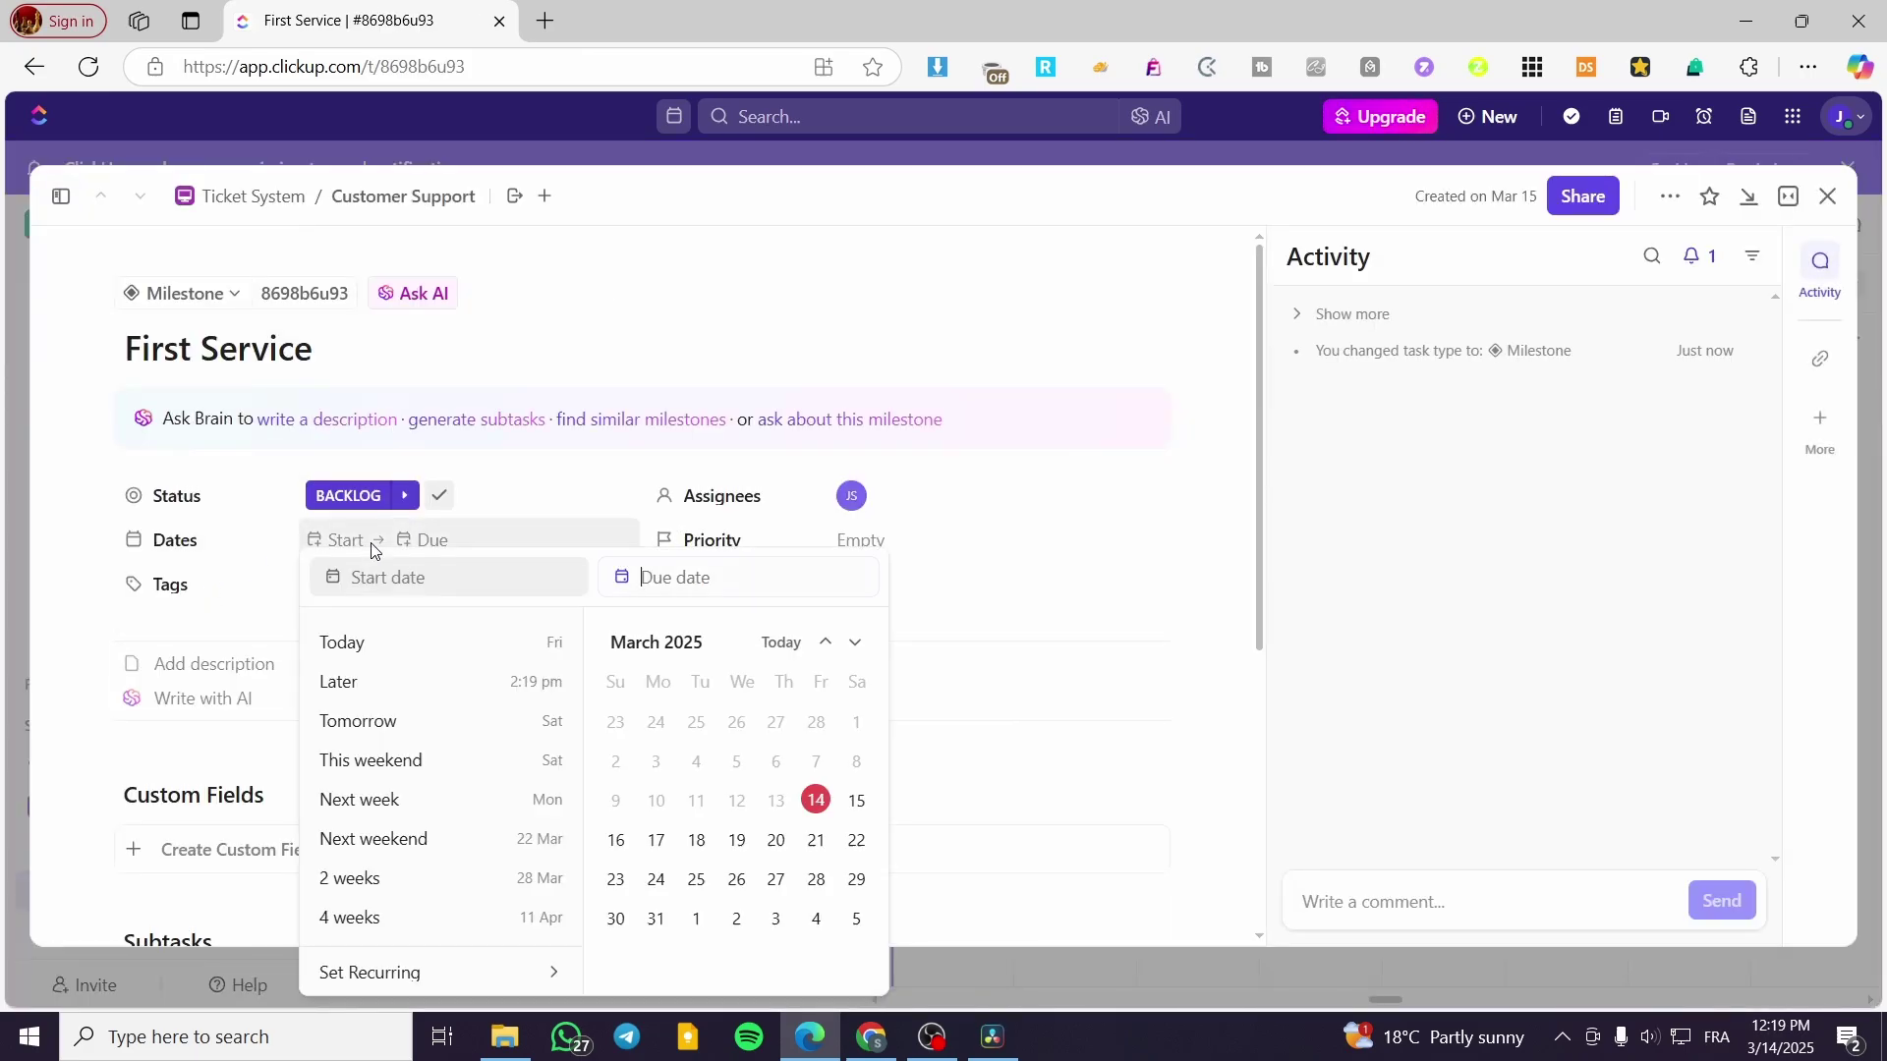
click(489, 650)
click(457, 548)
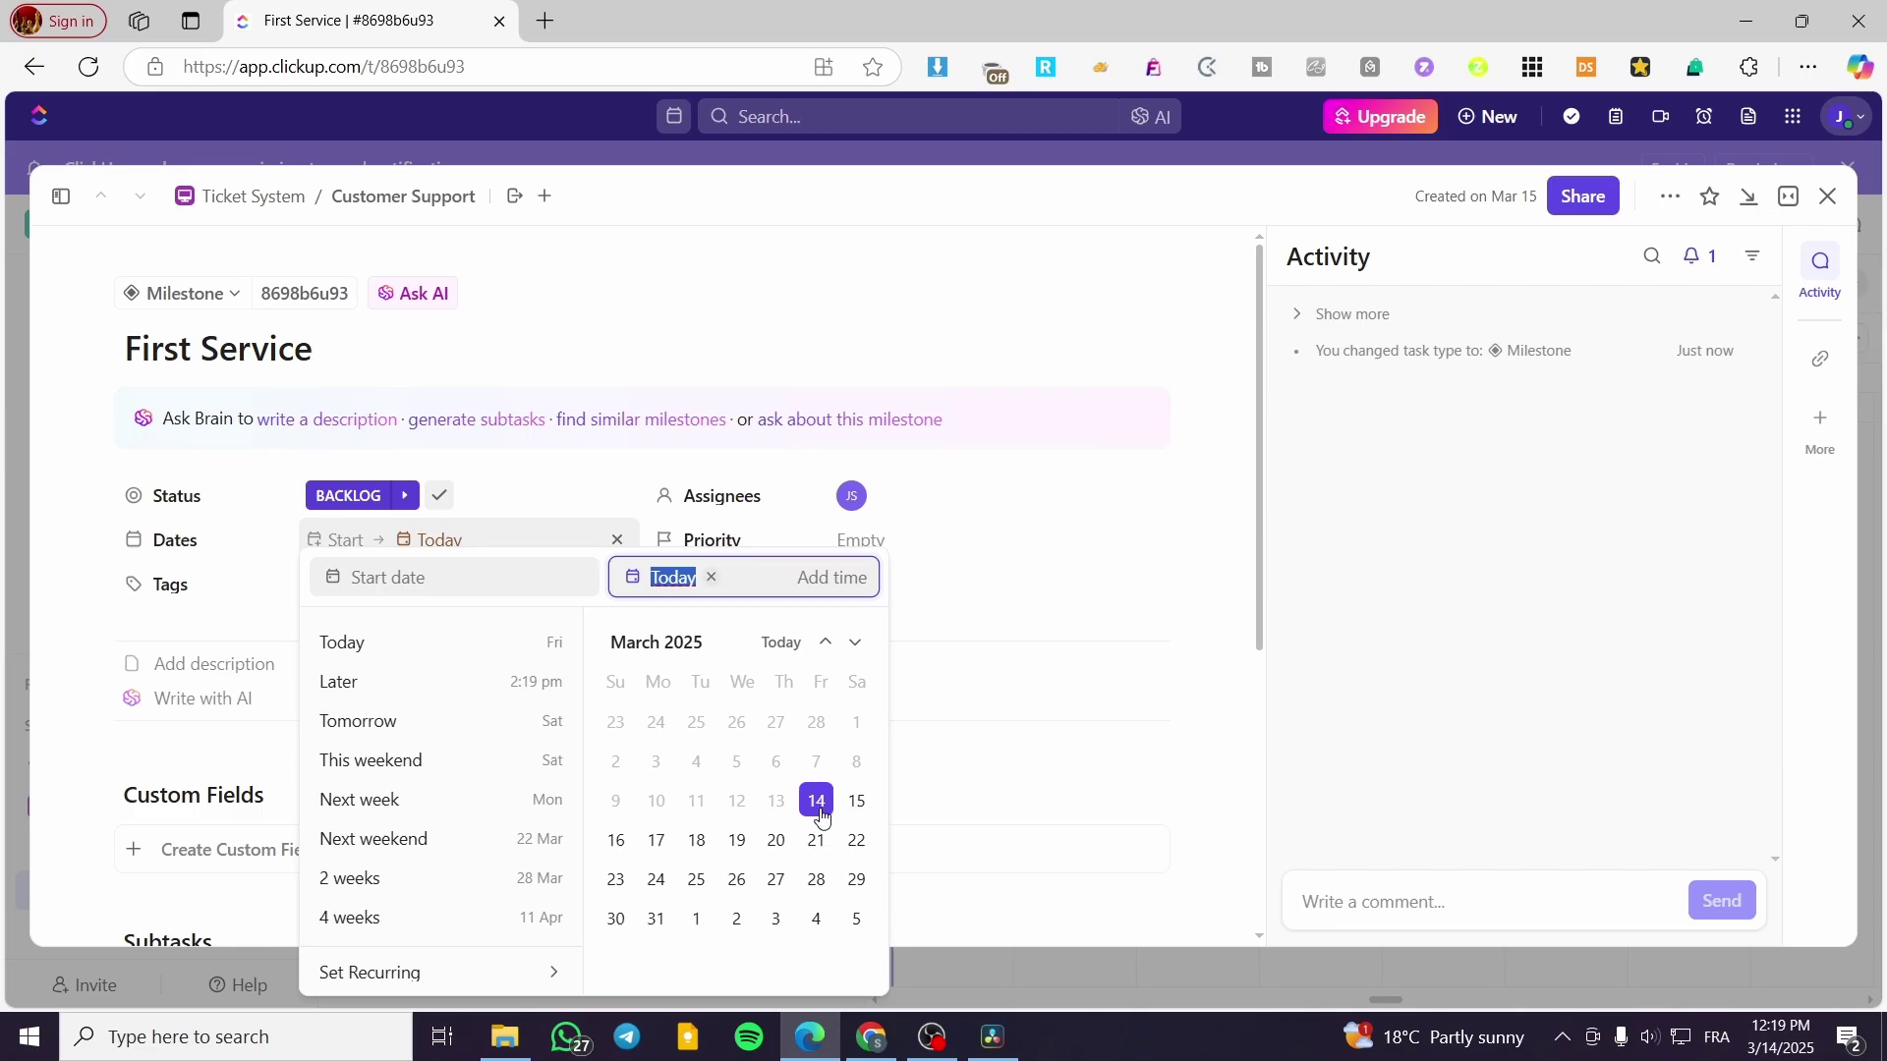
click(967, 773)
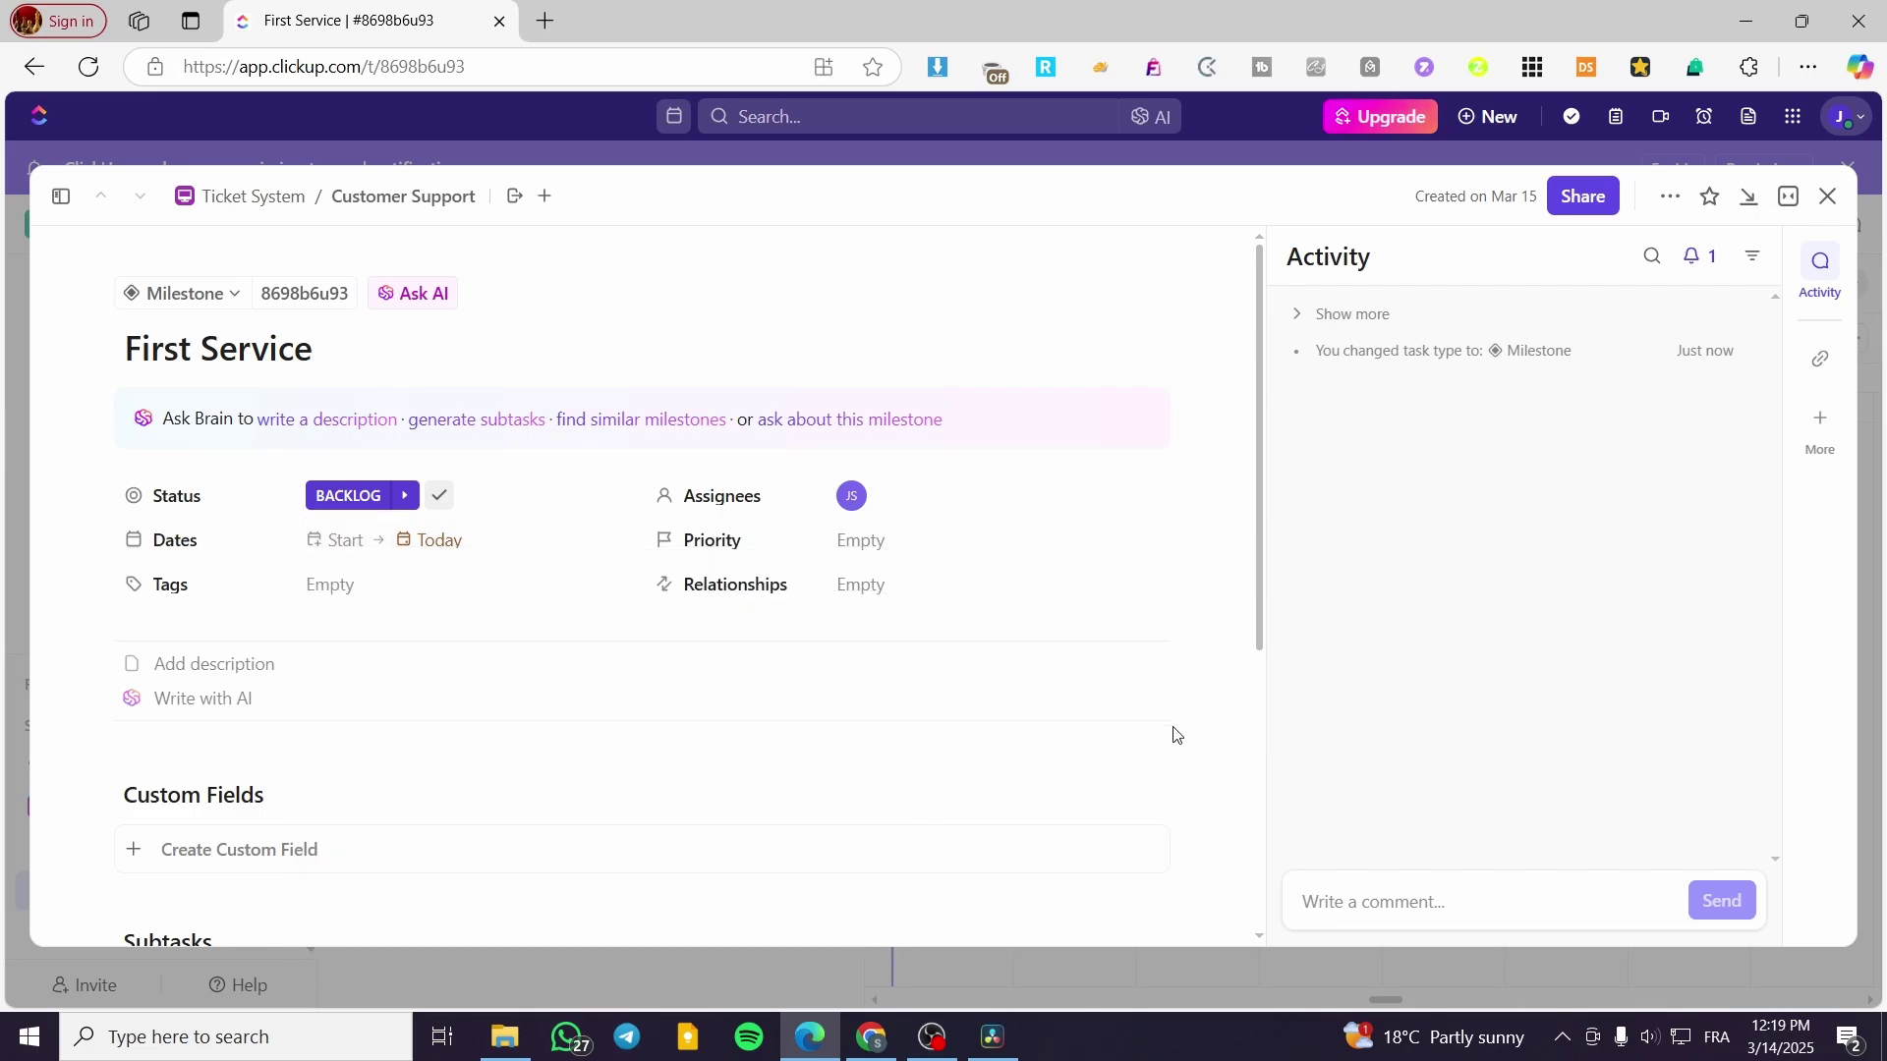
click(1828, 195)
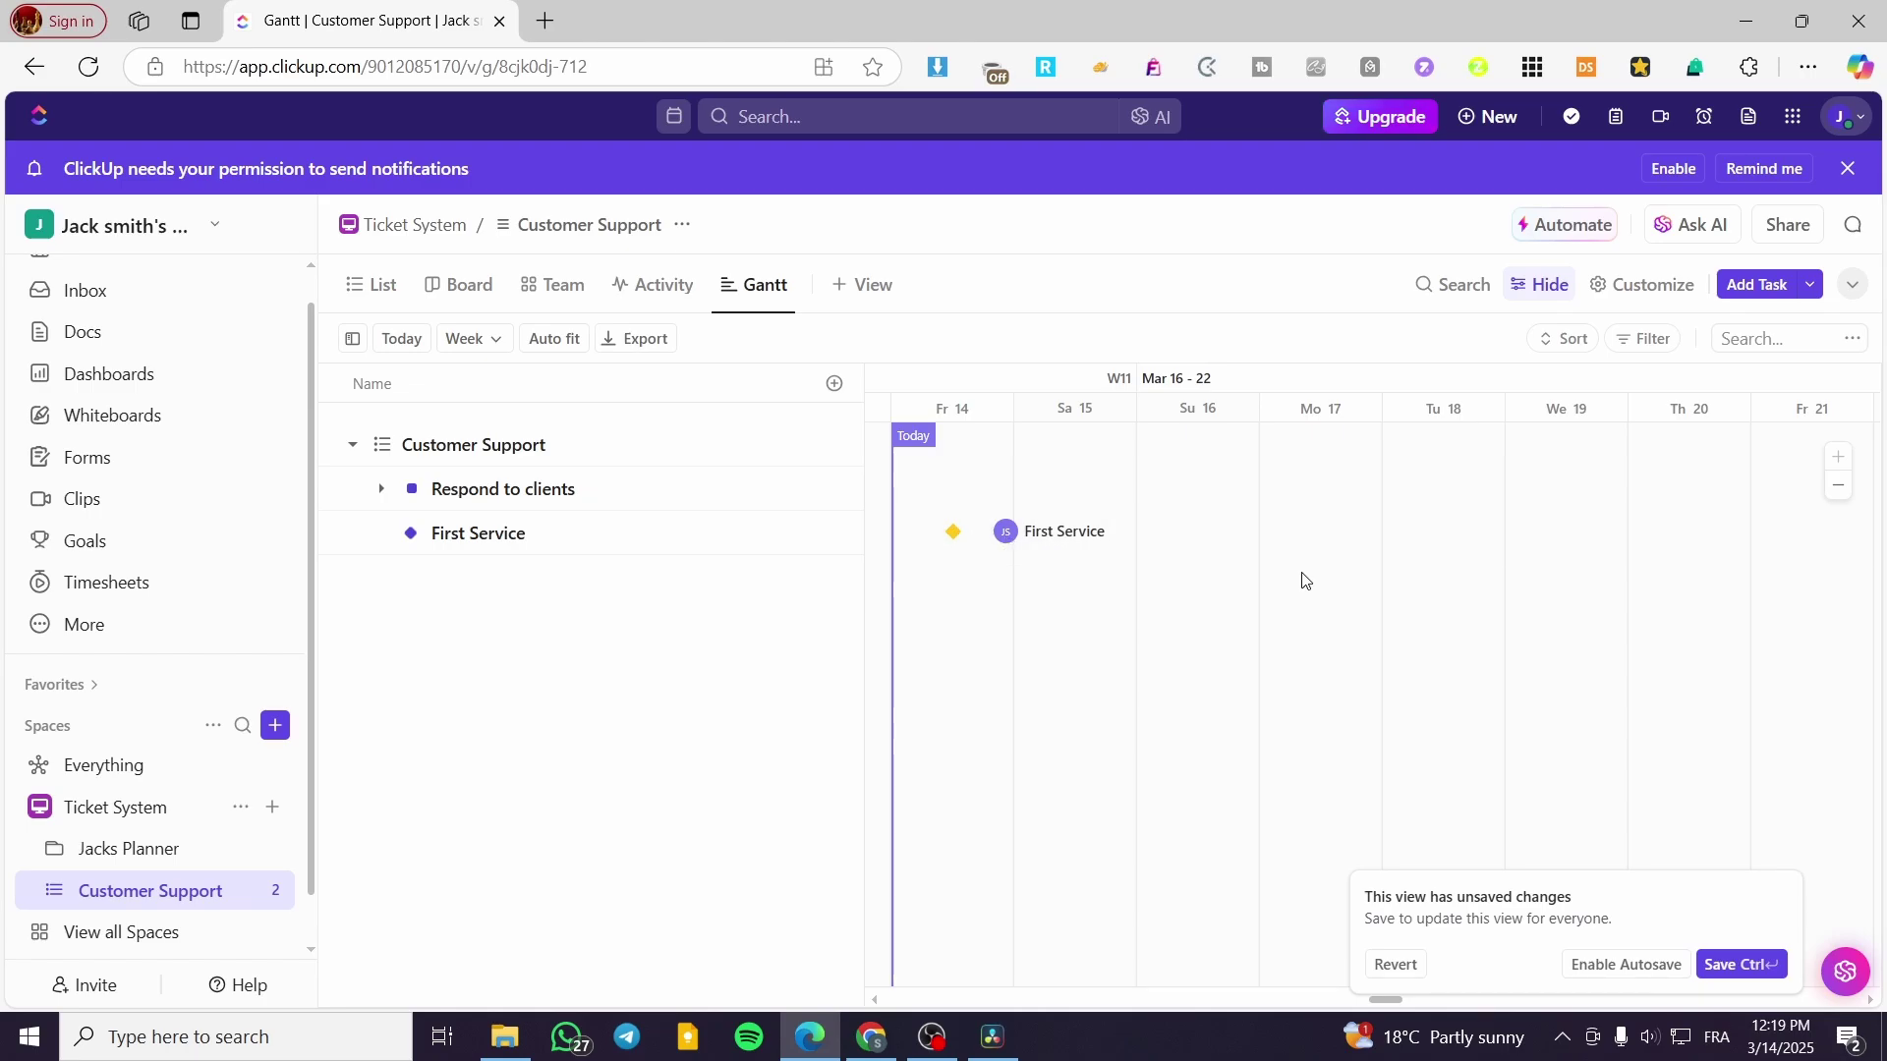
Step: Set Respond to clients' start date to Today, then open and dismiss the Add Task menu
click(507, 497)
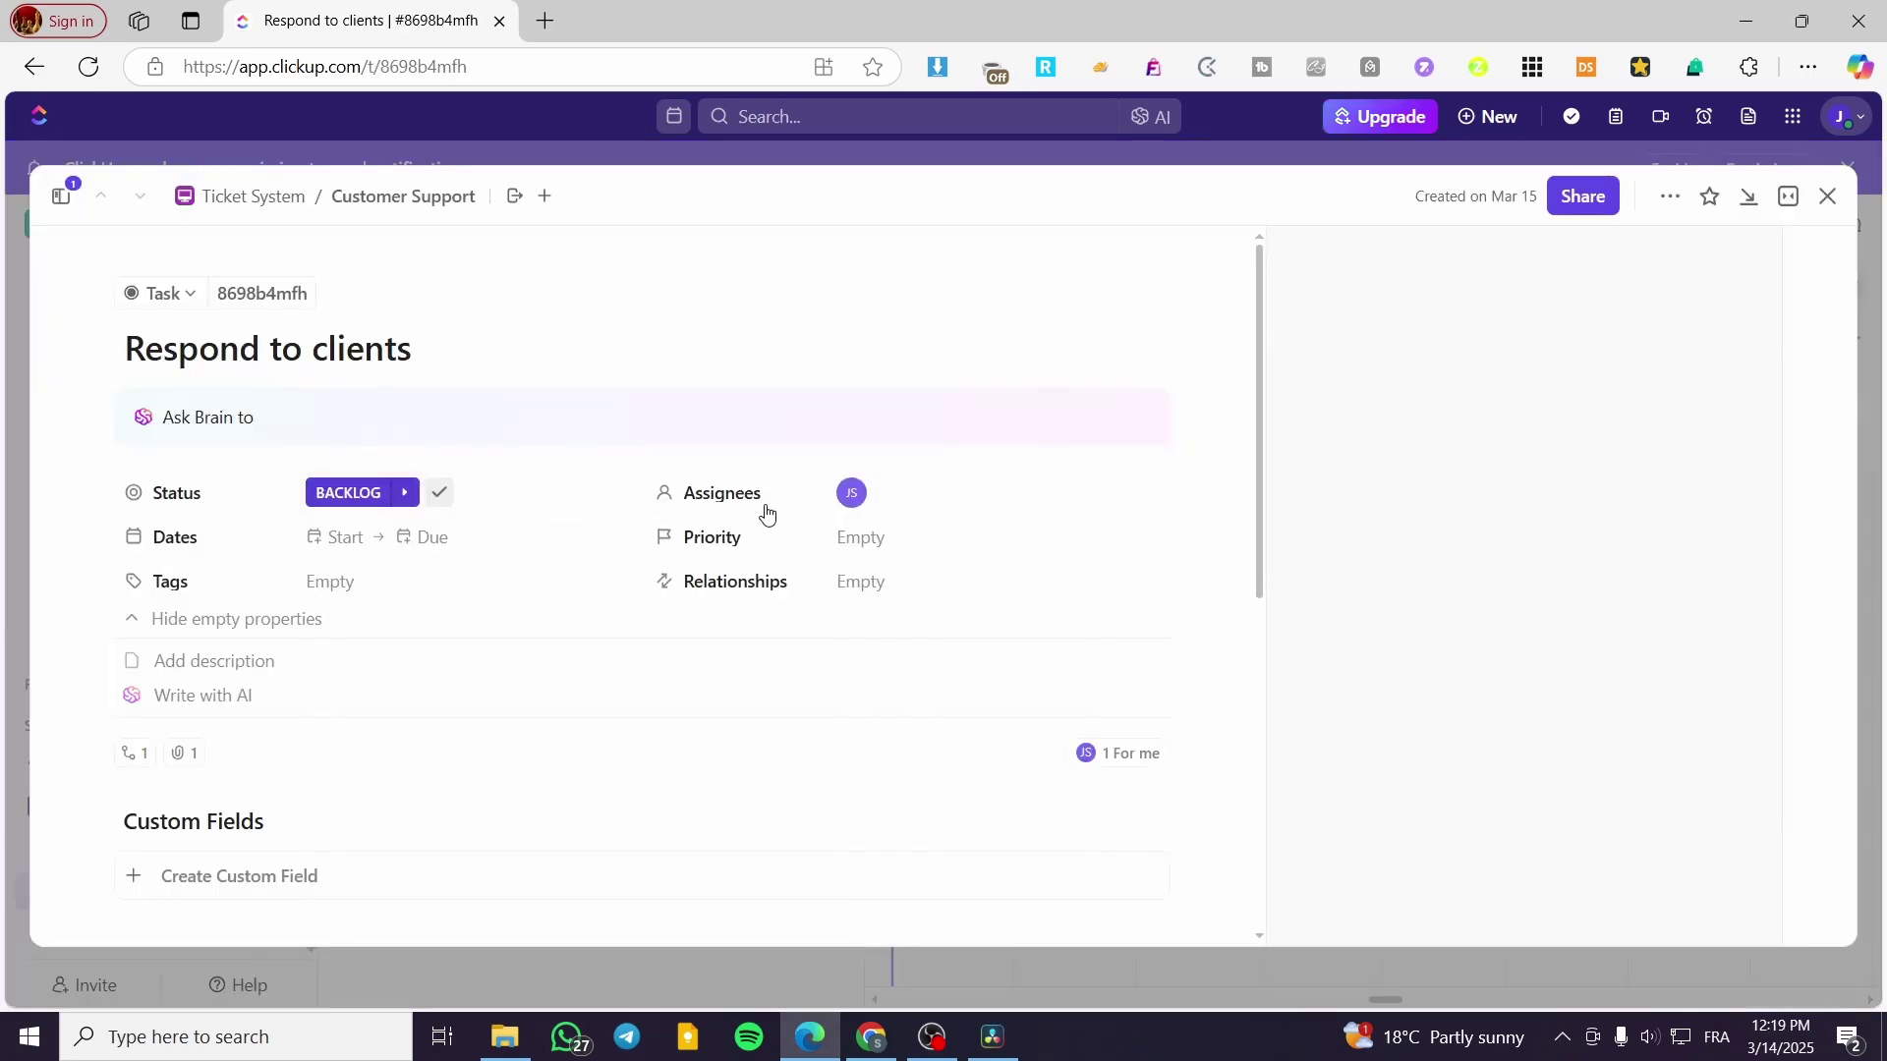
click(347, 557)
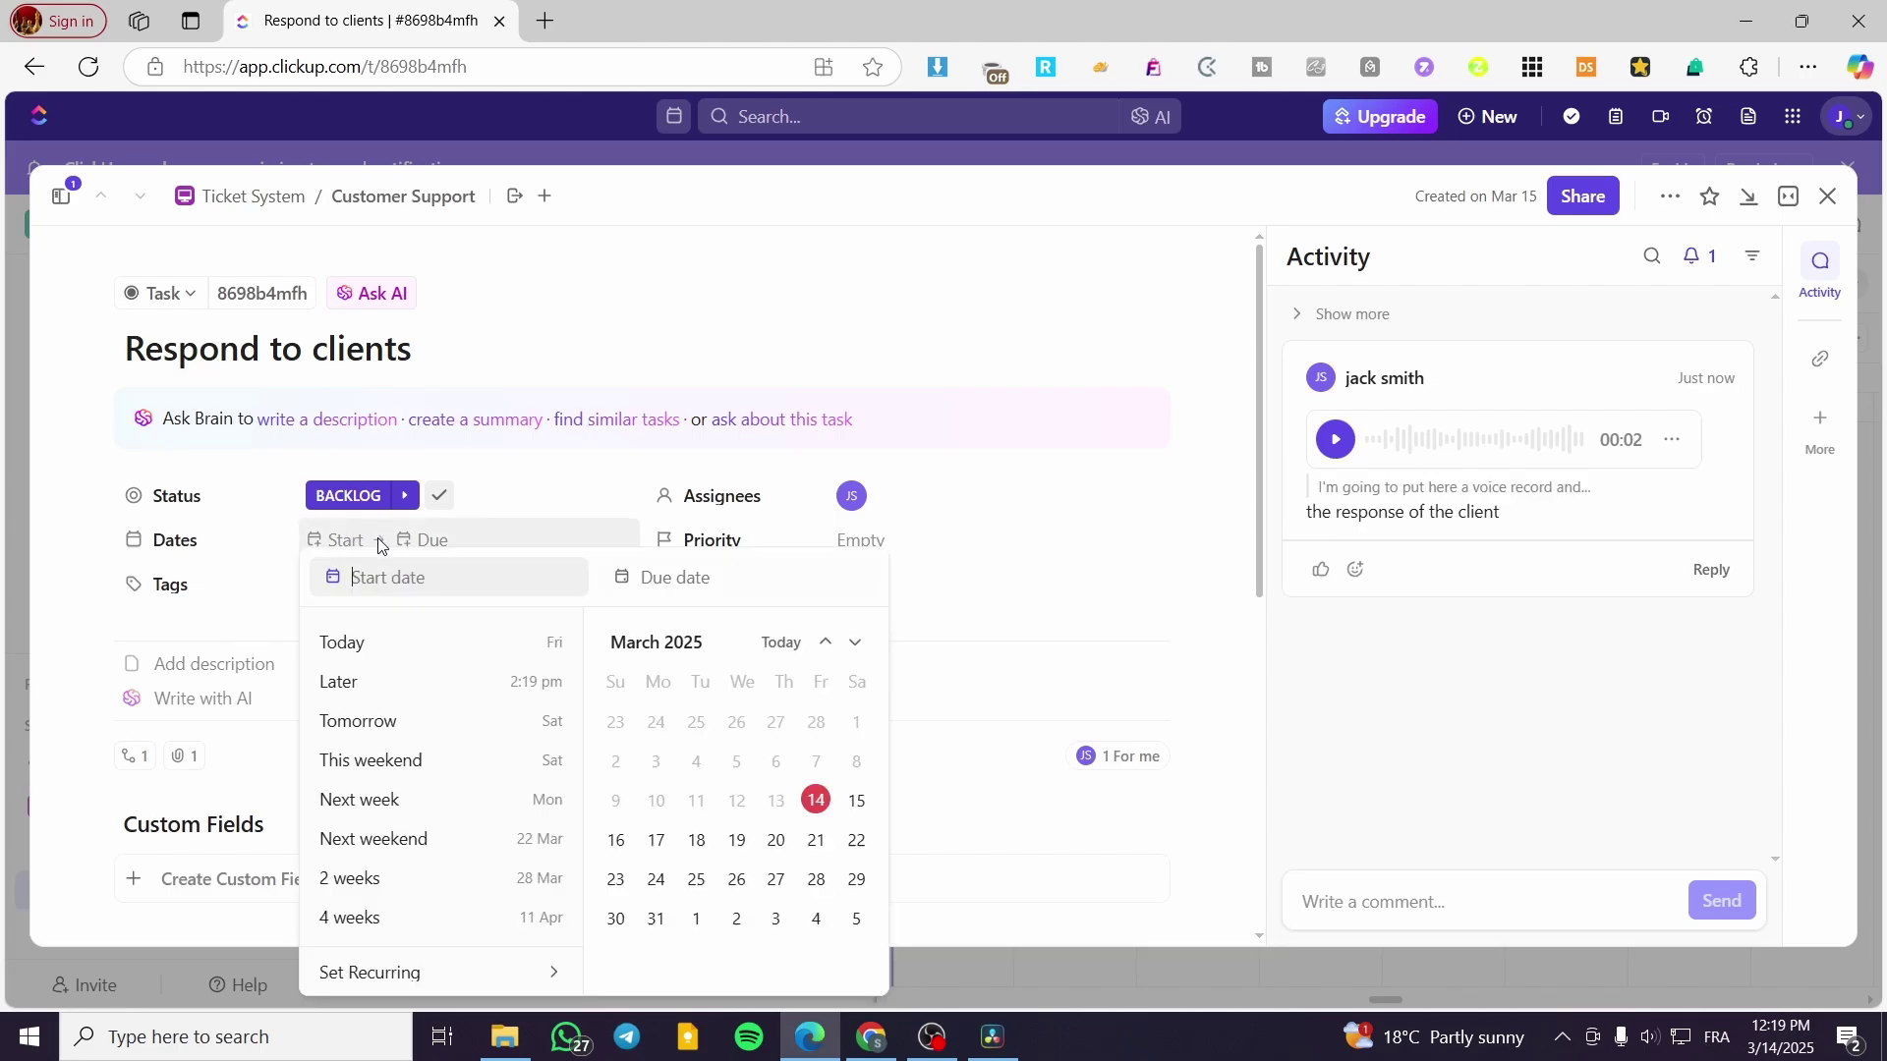
click(452, 644)
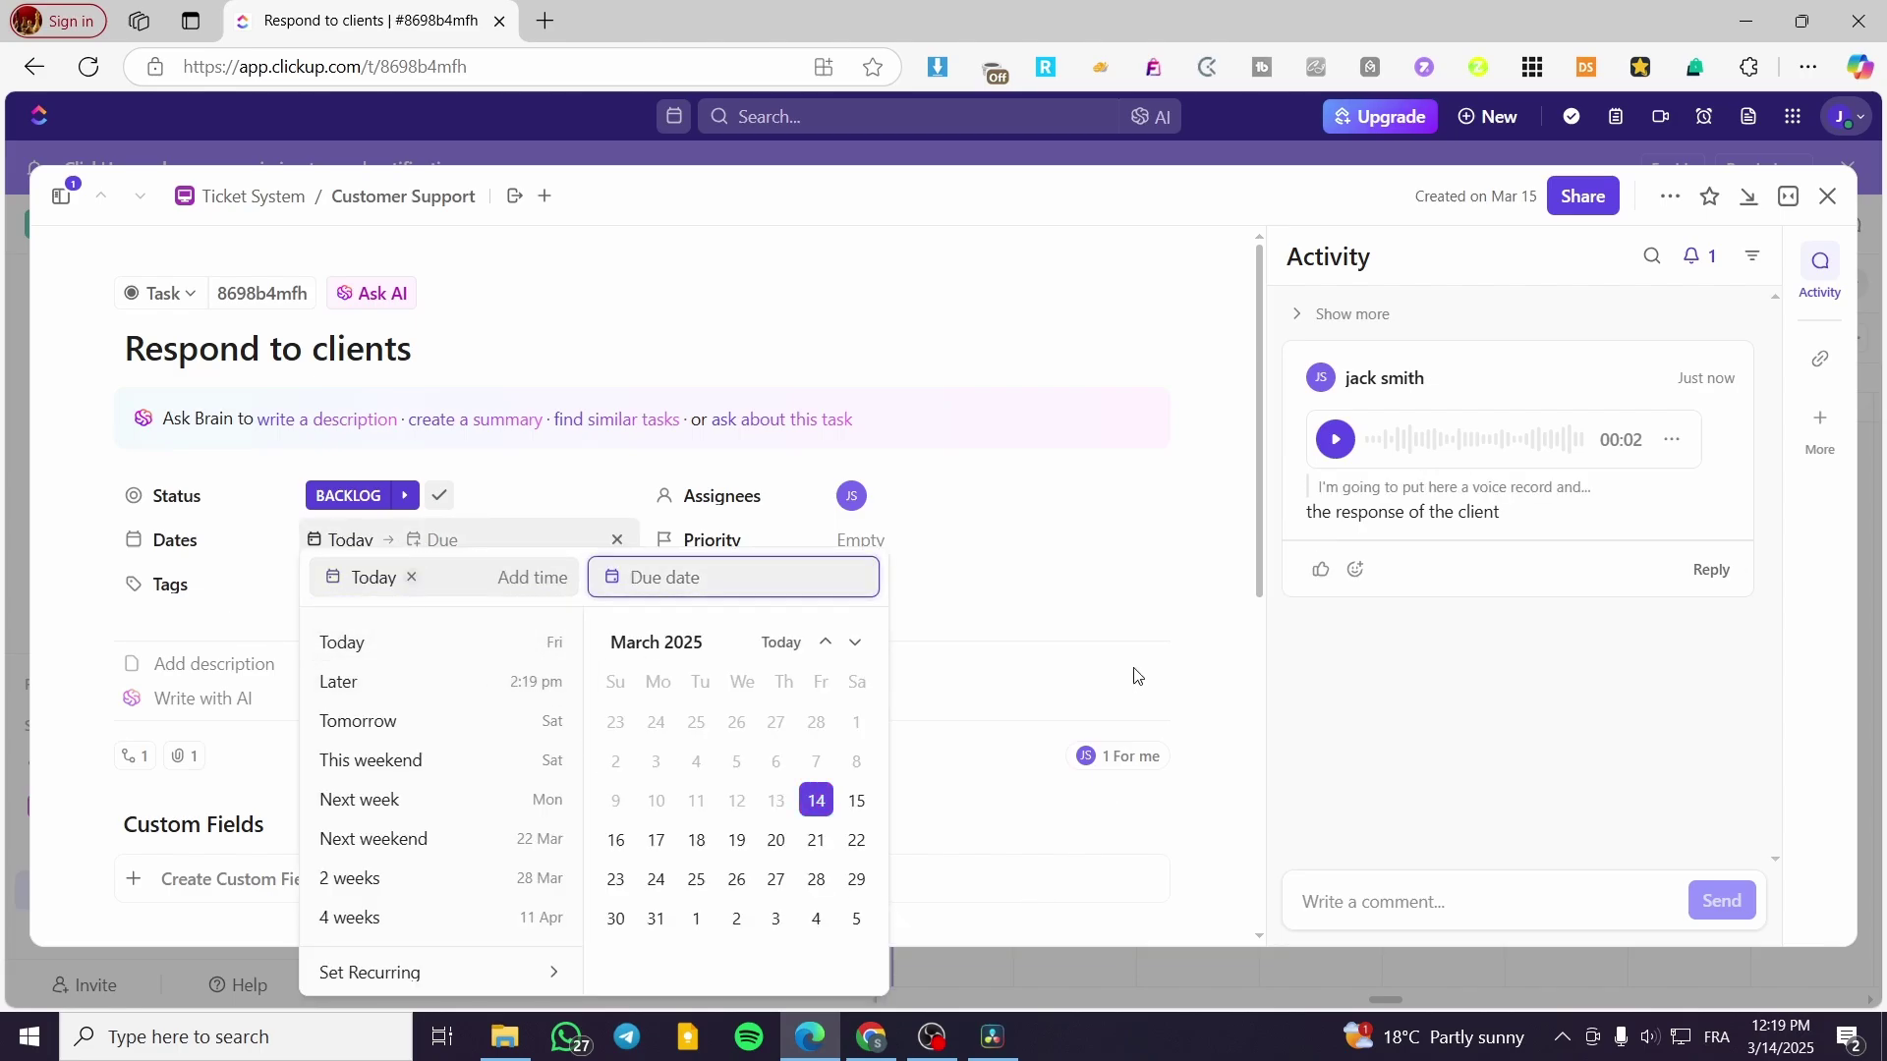
click(1143, 587)
click(1828, 196)
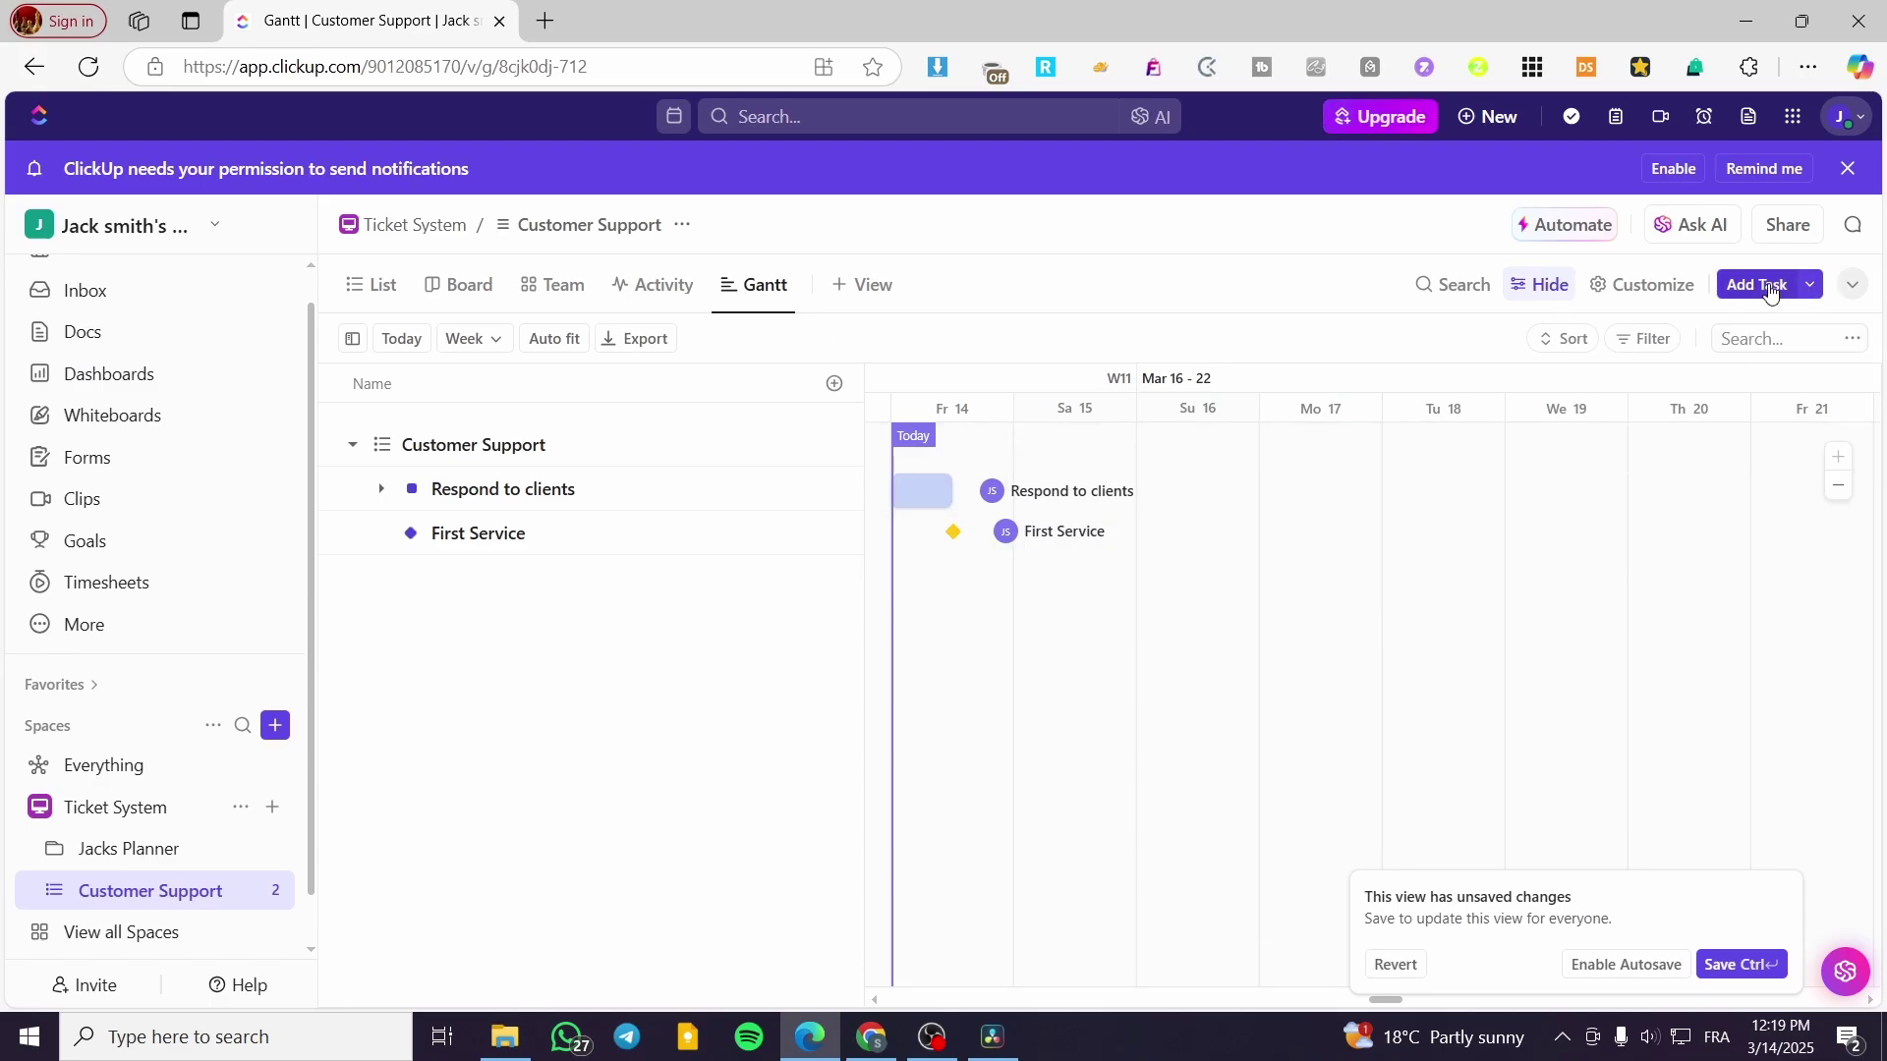
click(1807, 290)
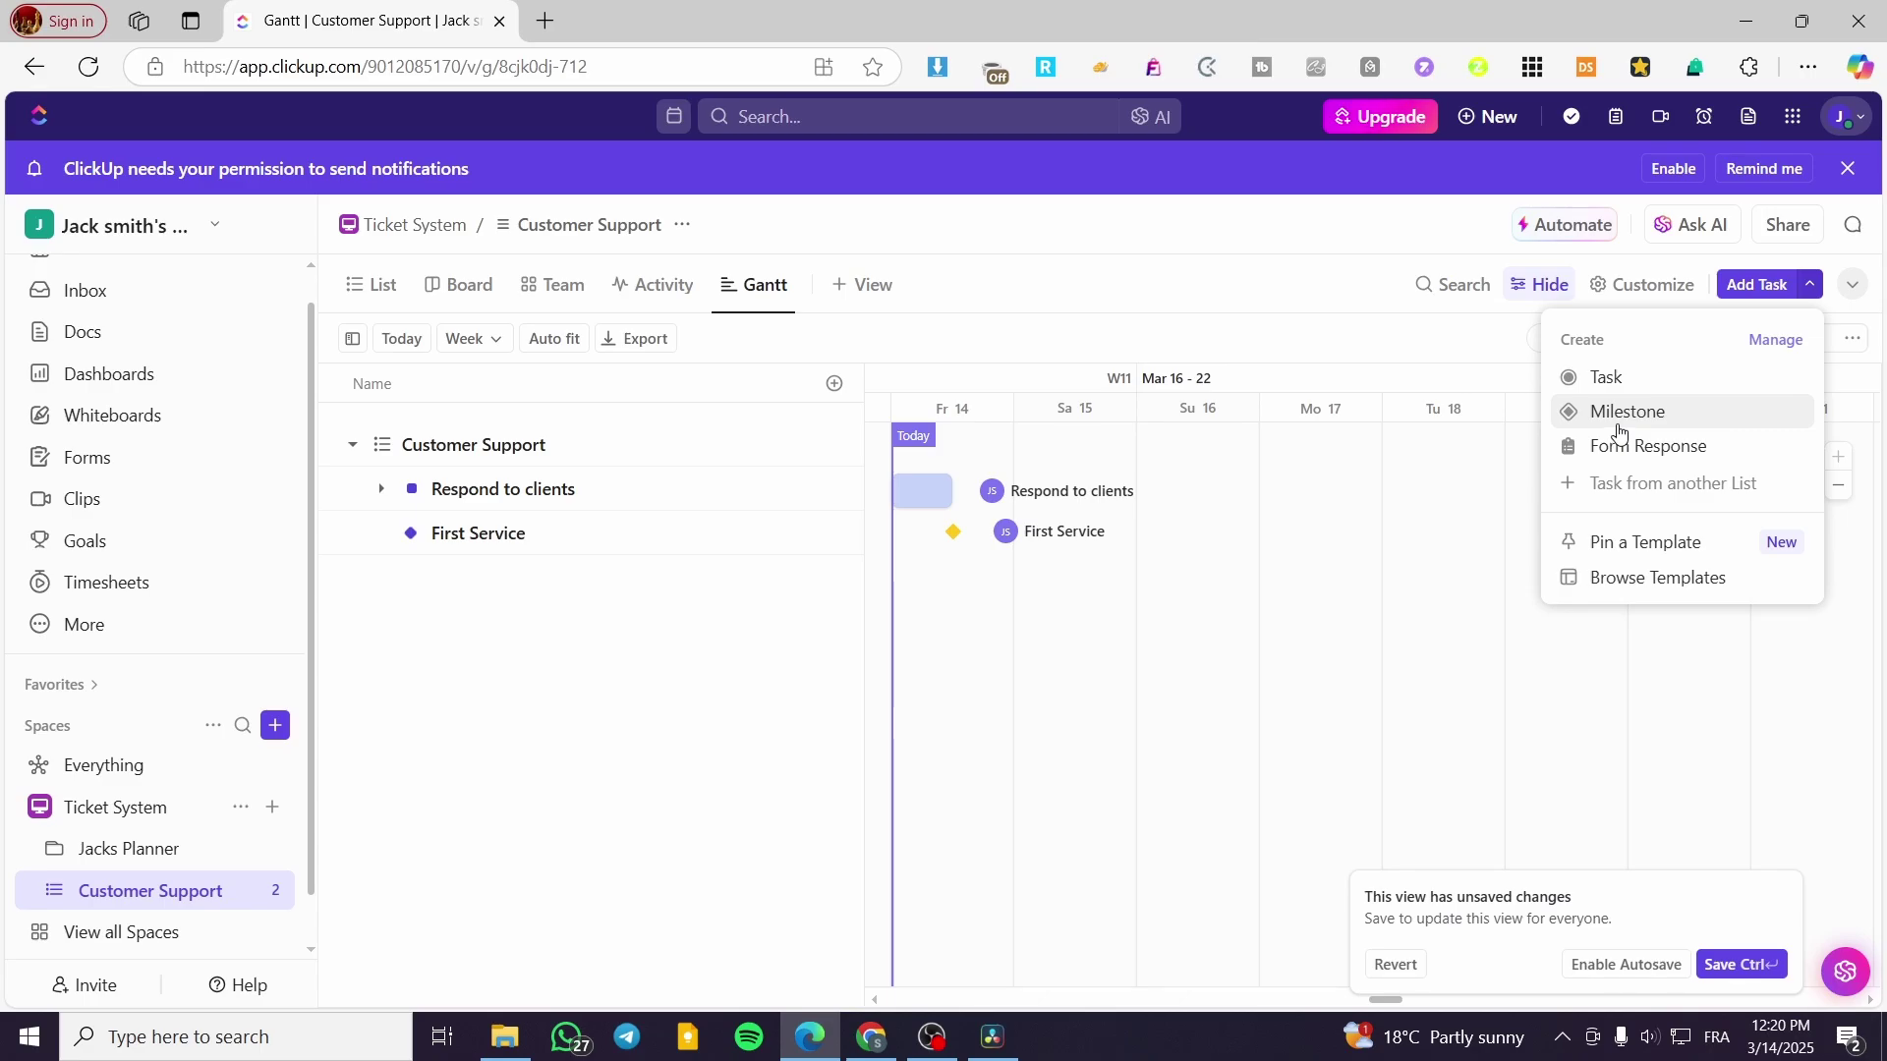
click(639, 602)
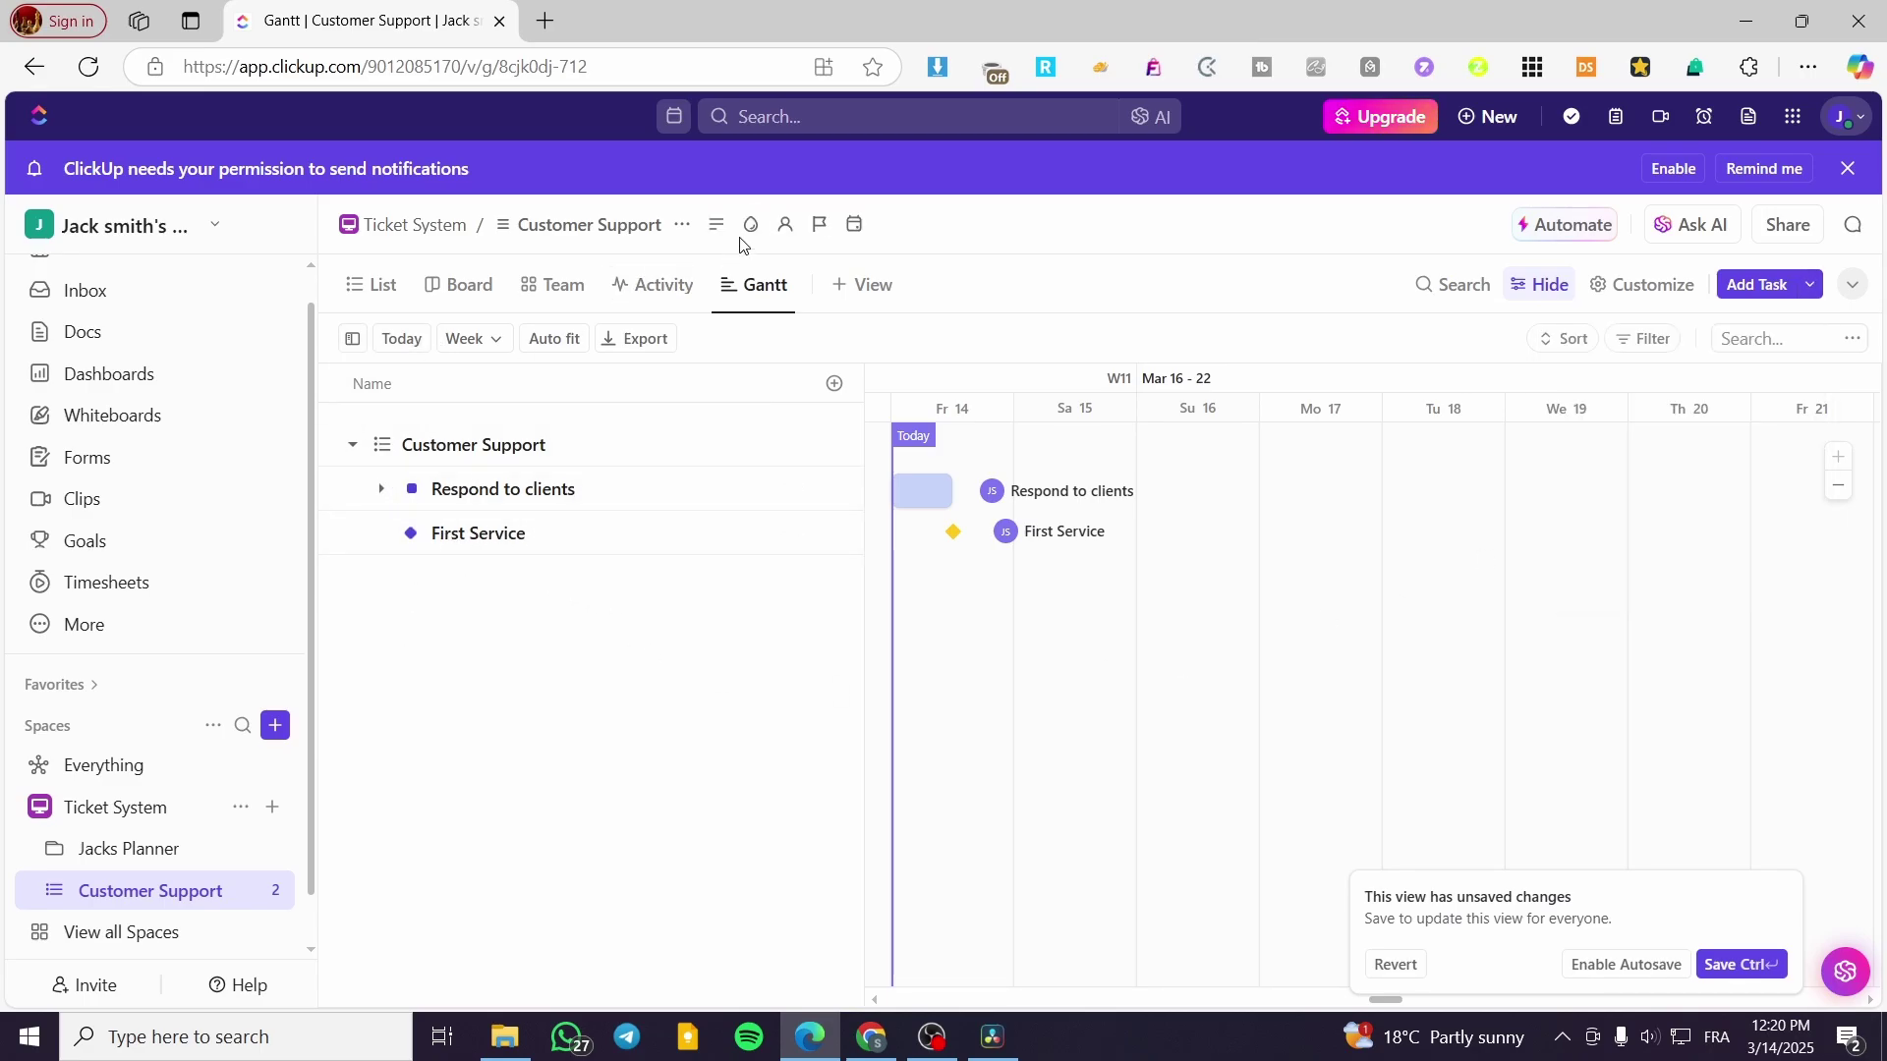
Step: Switch to List view and add a task named 'fsa' to the Backlog
click(391, 288)
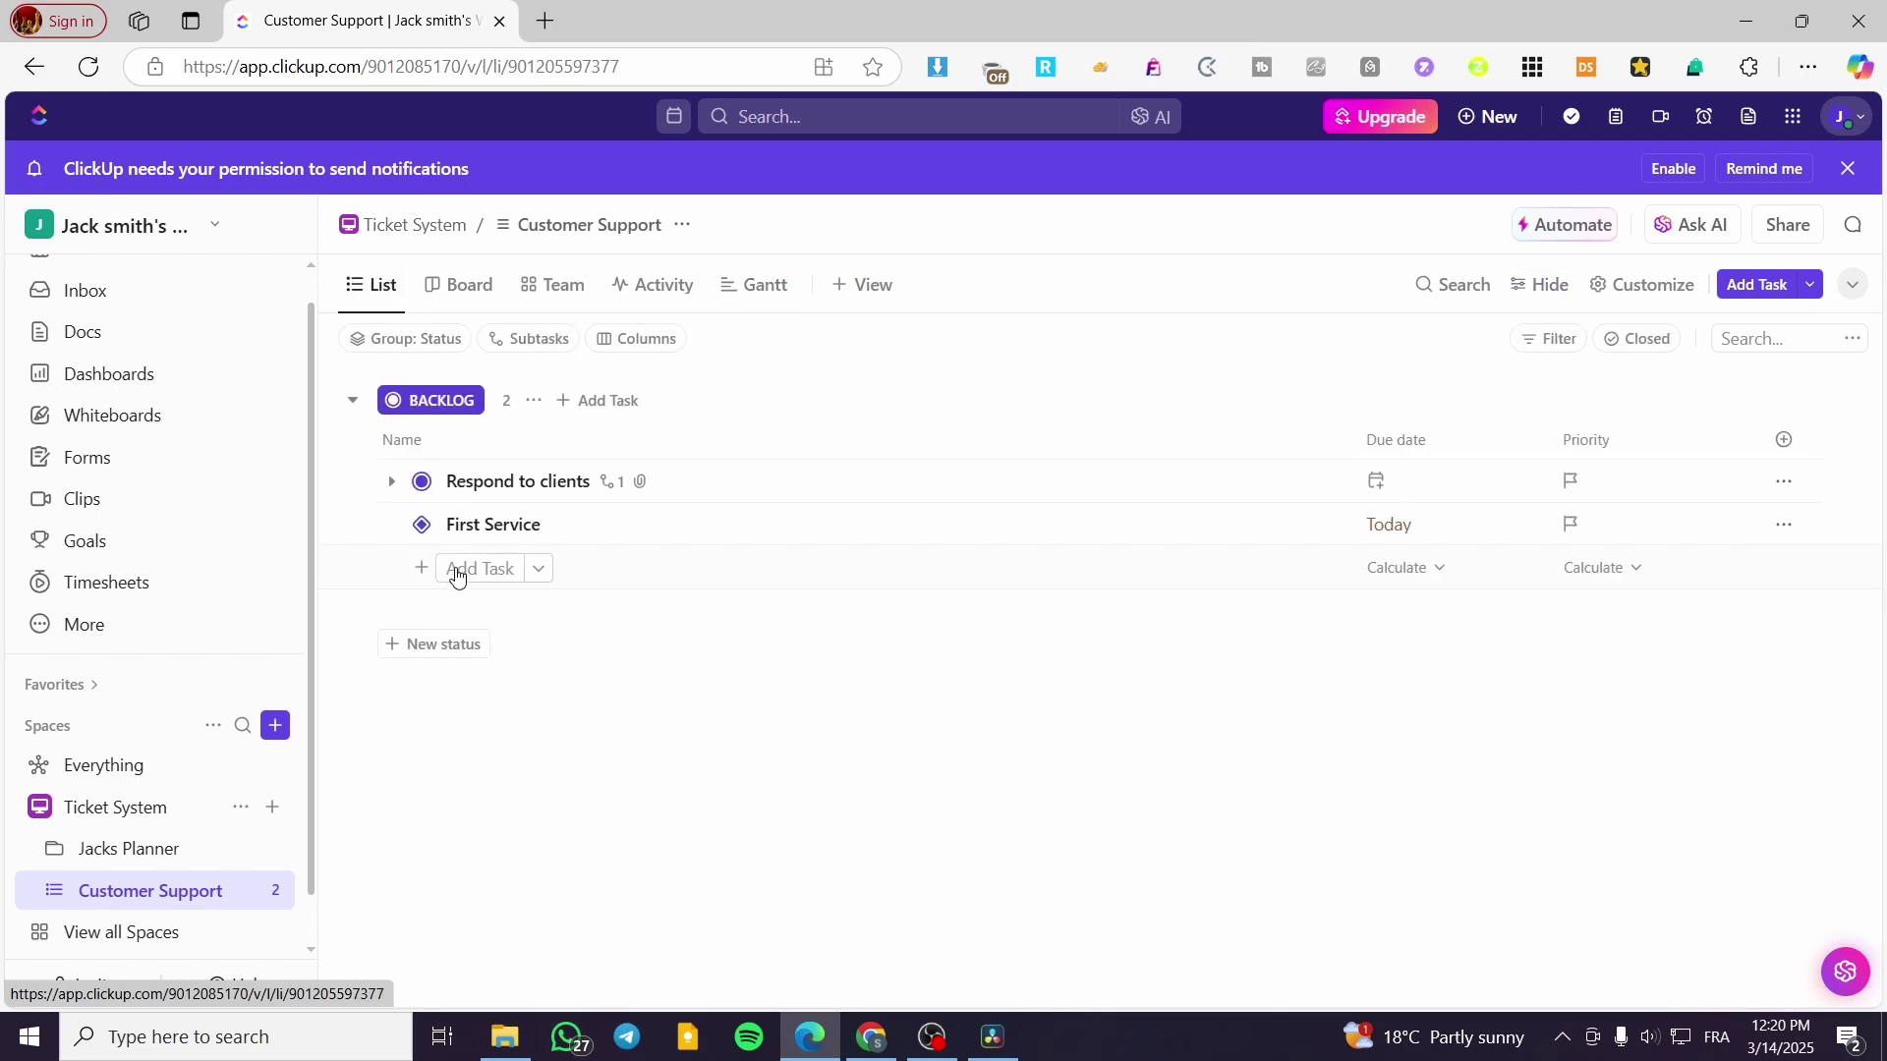
click(463, 569)
text(fsa)
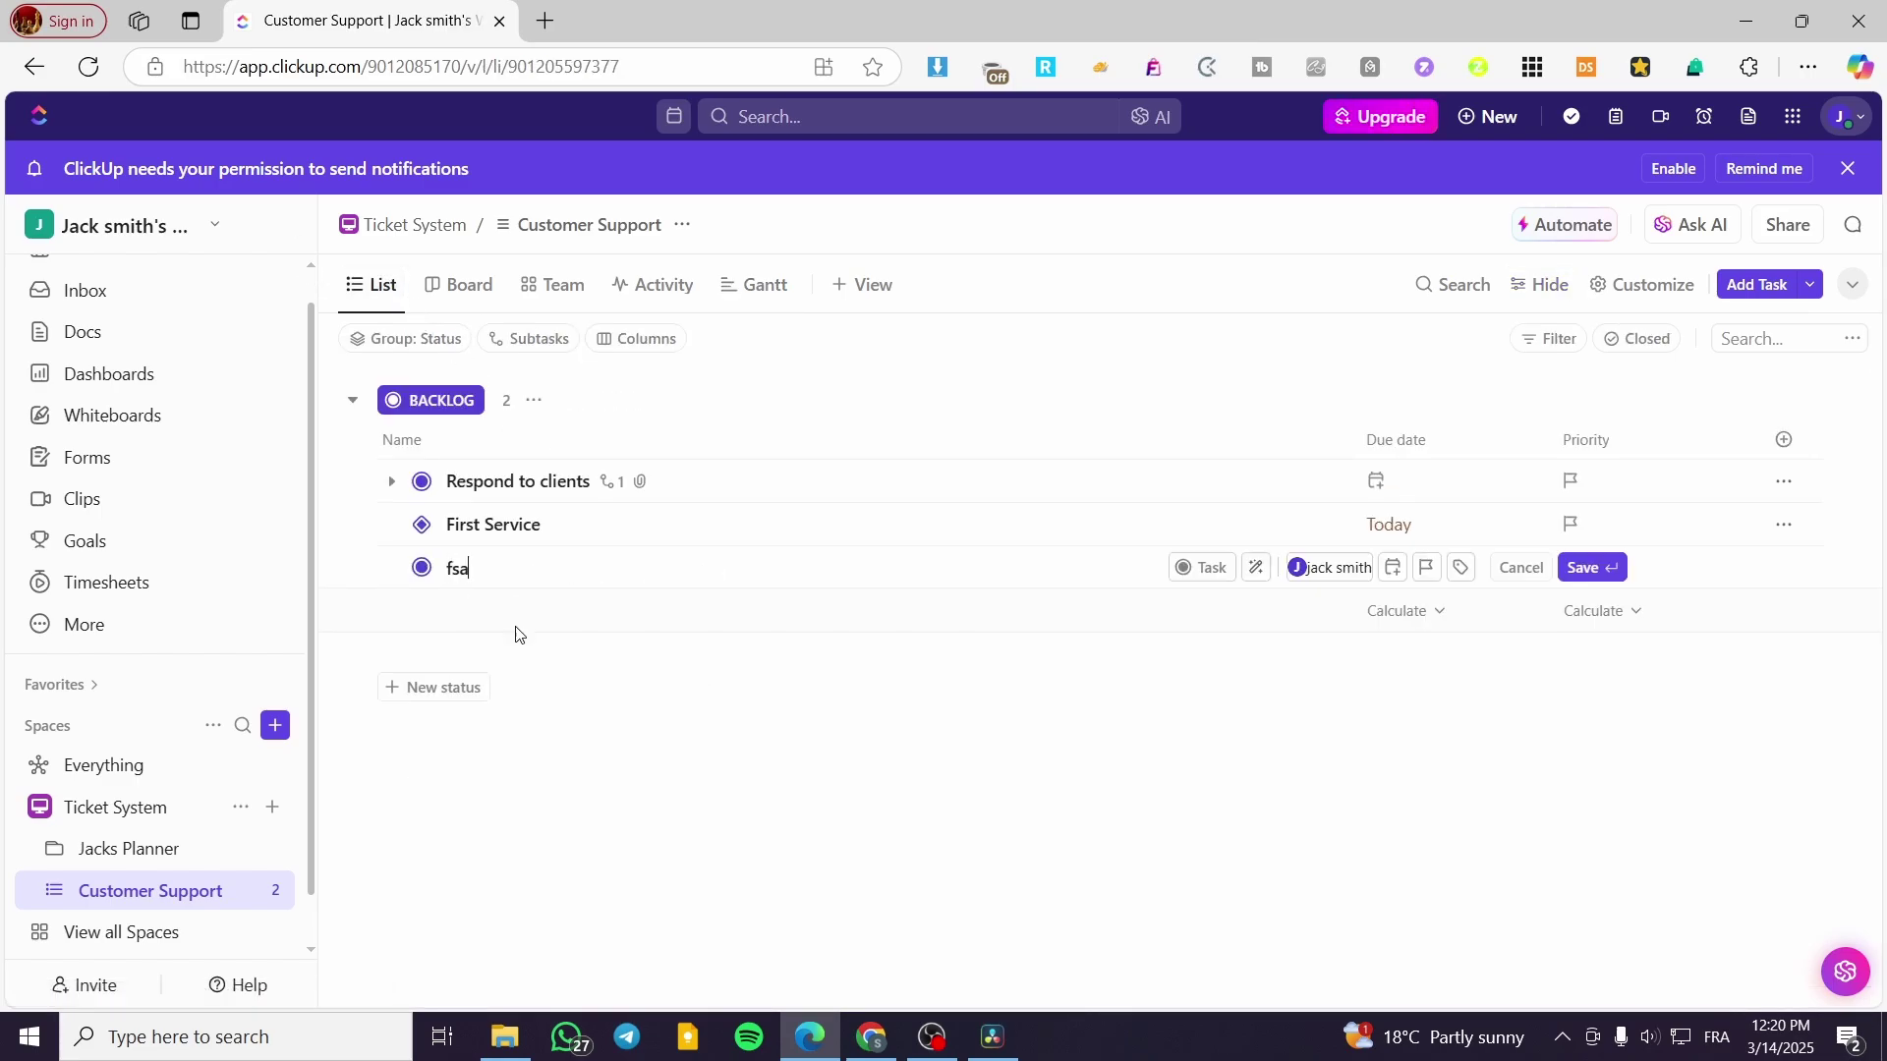
key(Return)
click(917, 570)
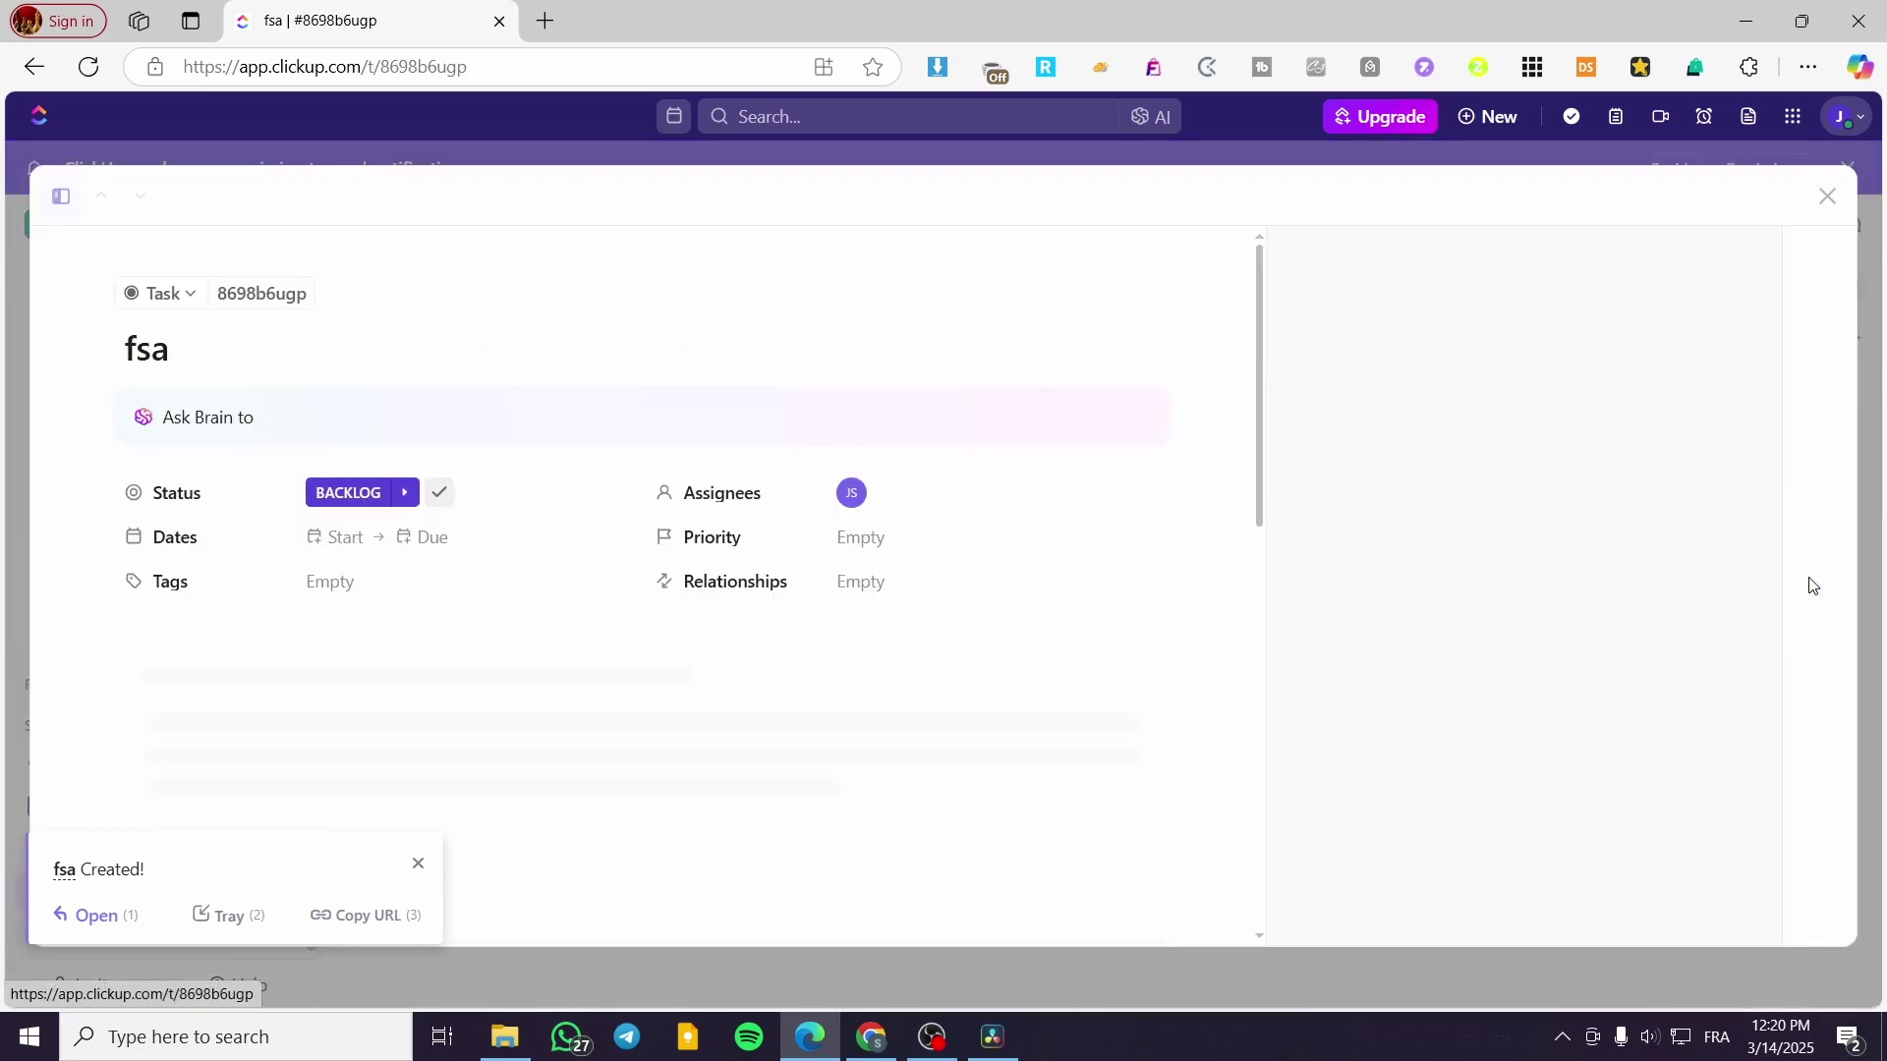
click(1783, 566)
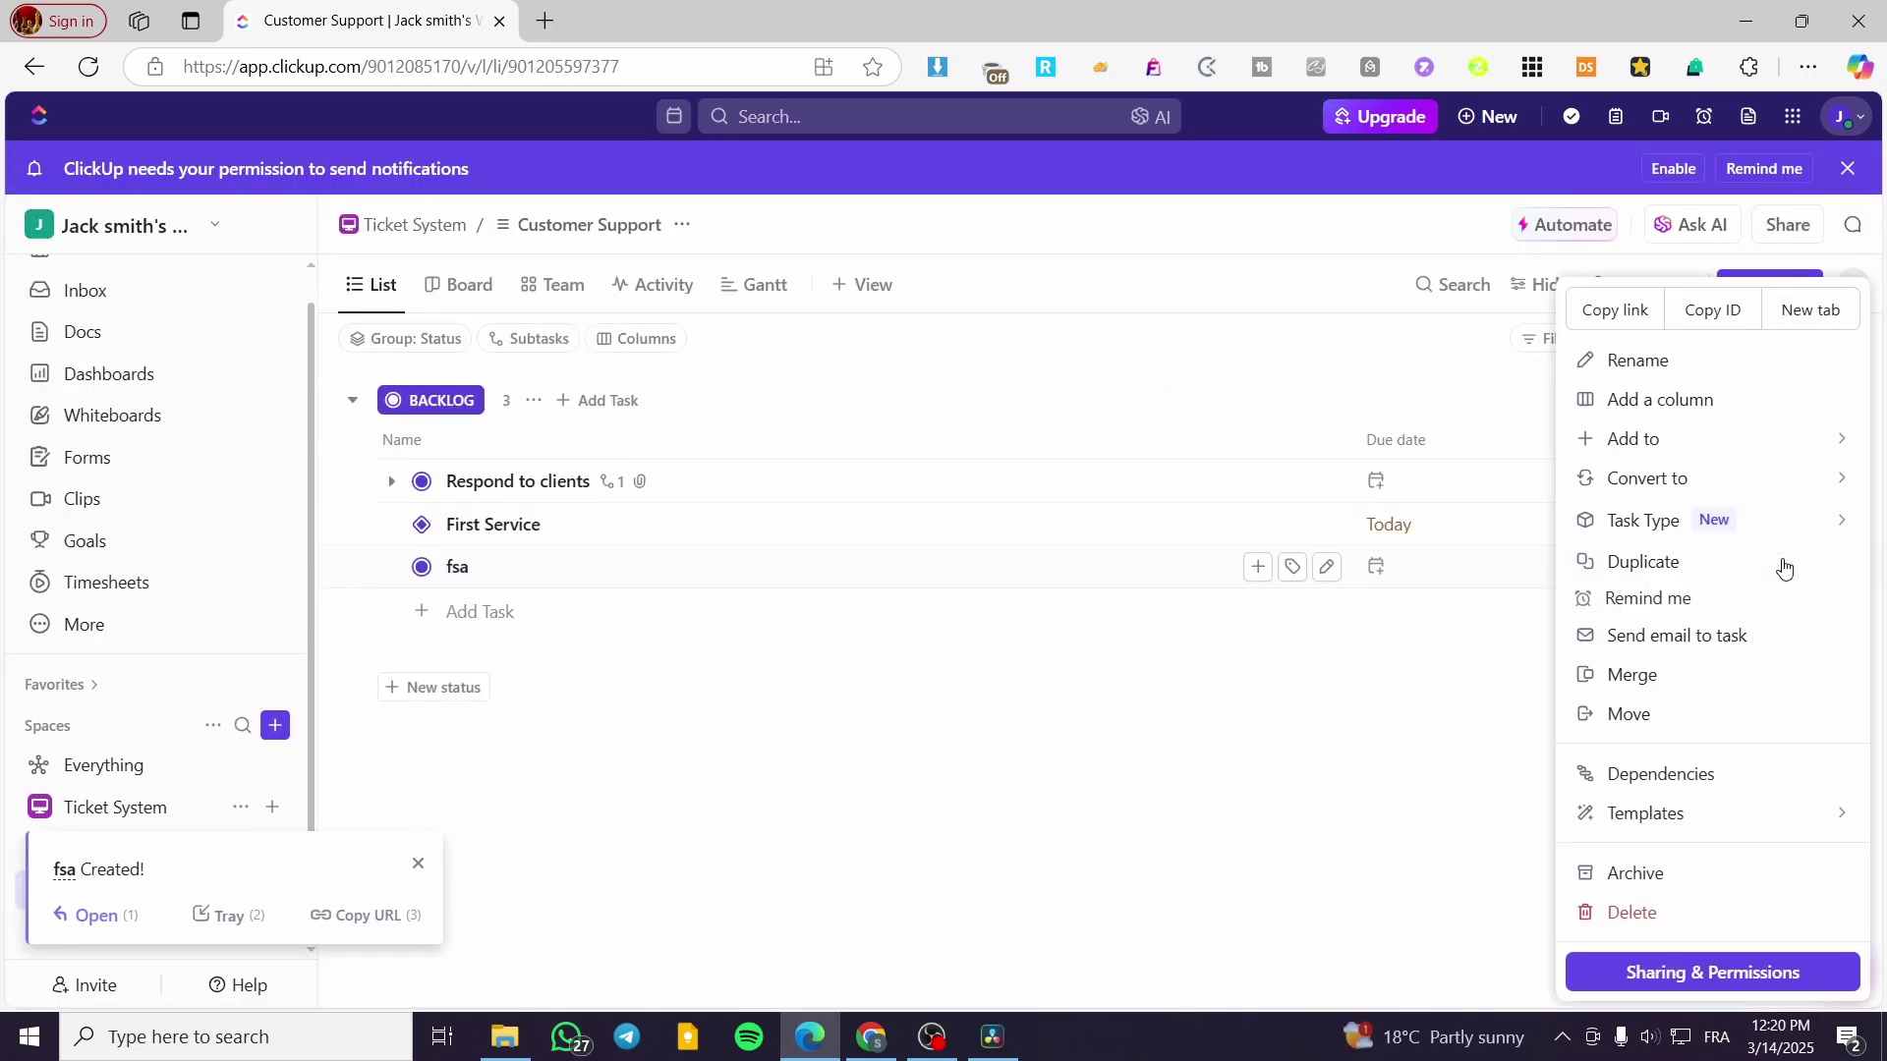
mouse_move(1748, 468)
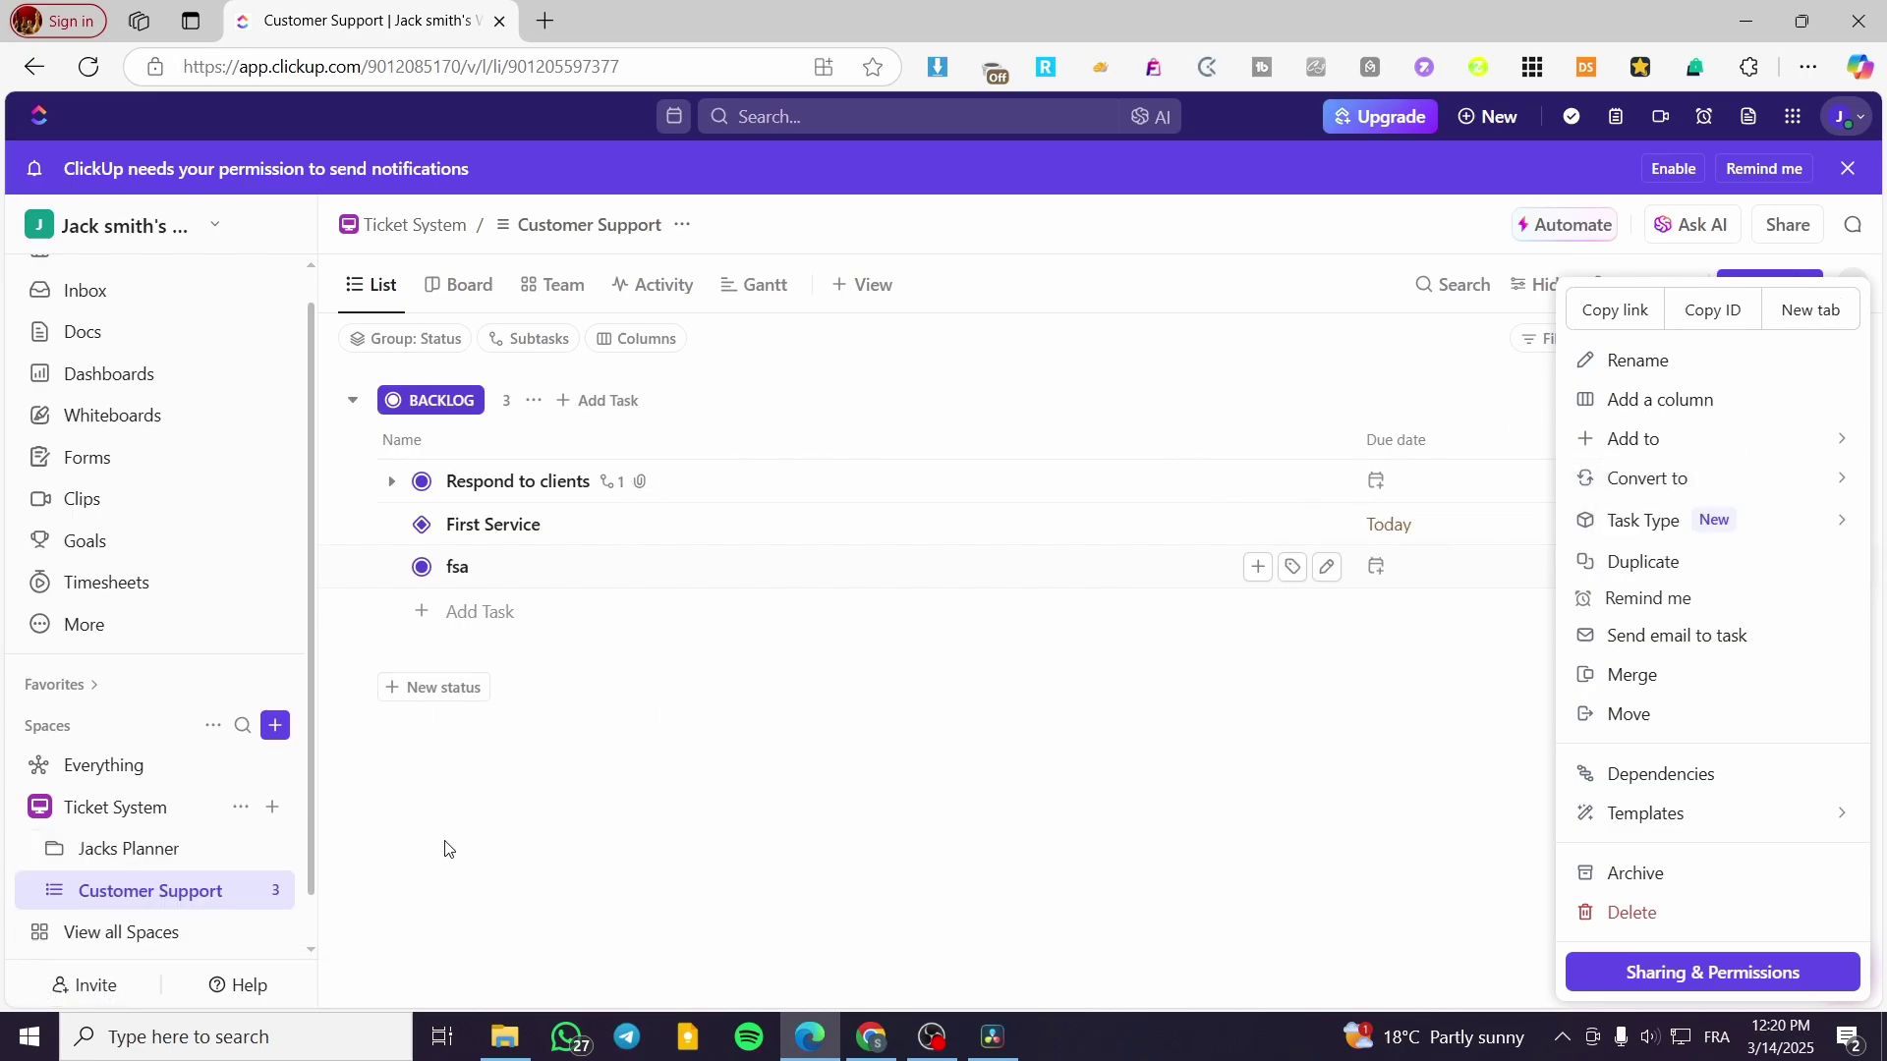
click(776, 796)
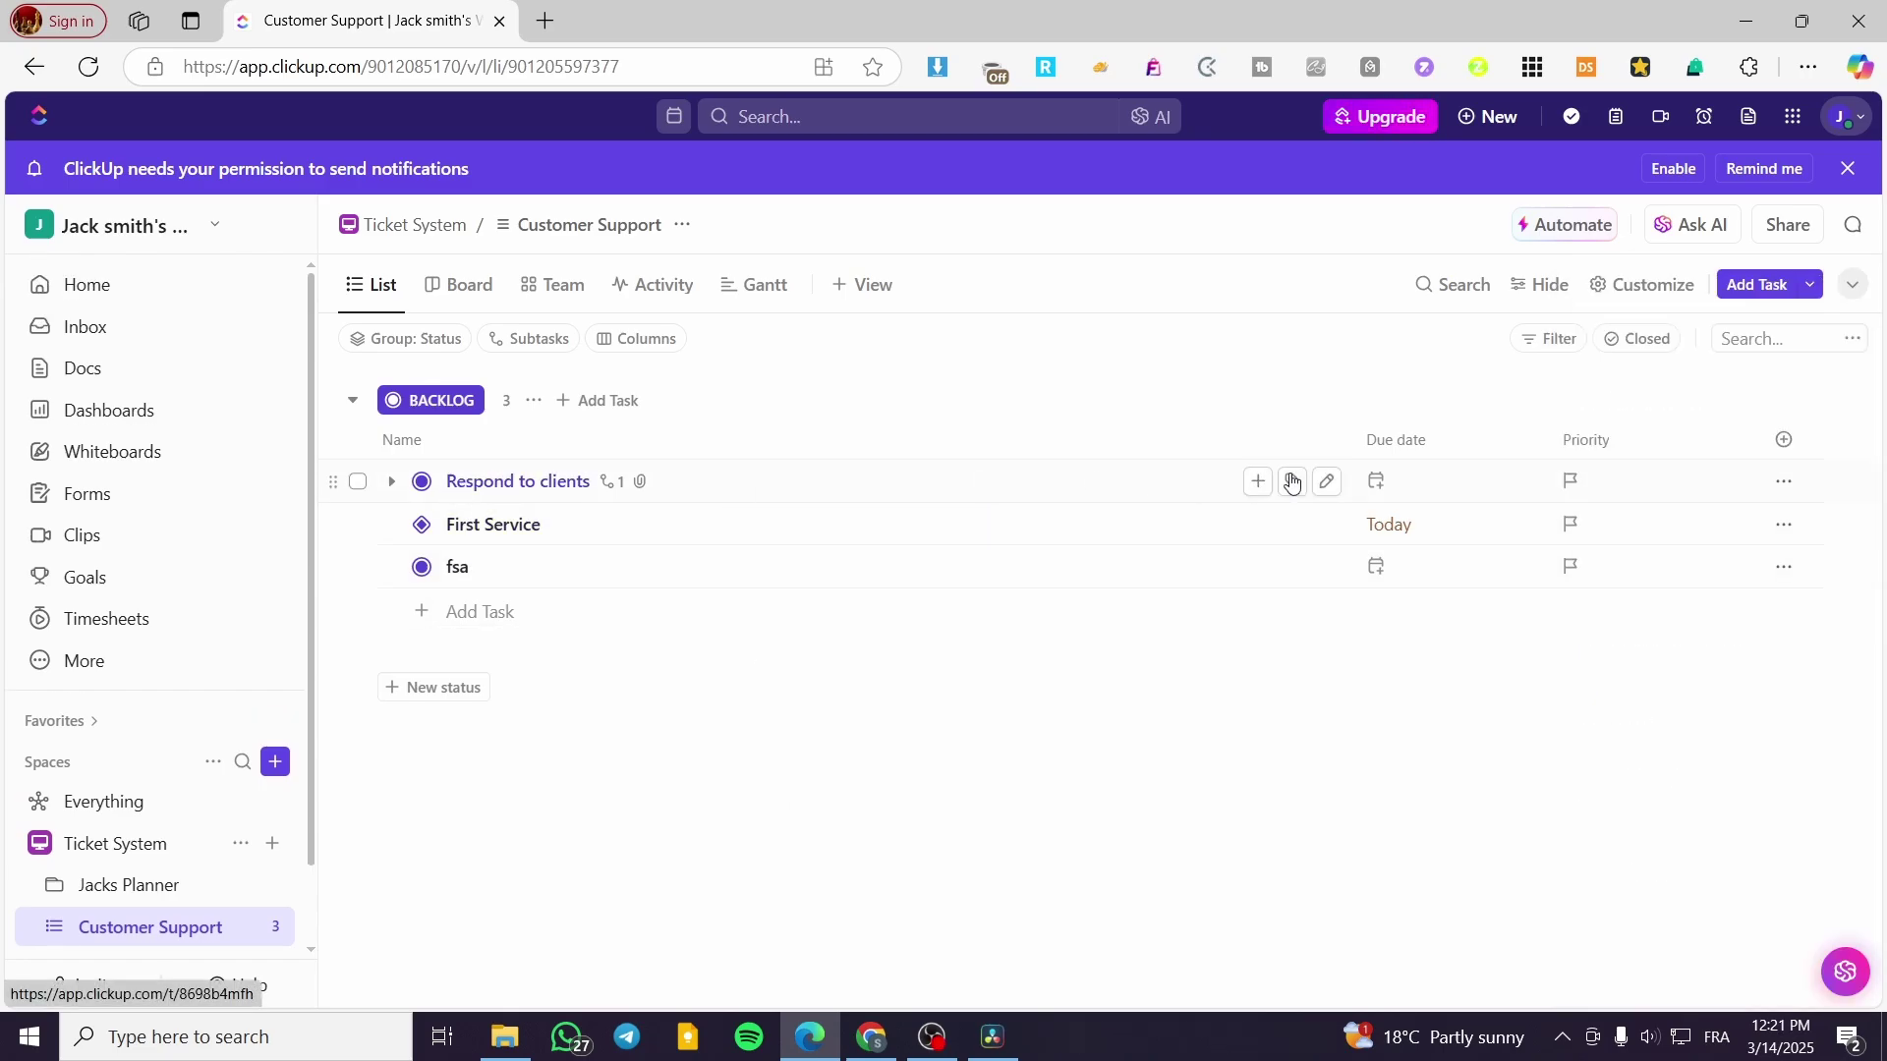
Step: Convert Respond to clients to a milestone with Mark as Milestone in its task settings
click(1783, 484)
mouse_move(1754, 491)
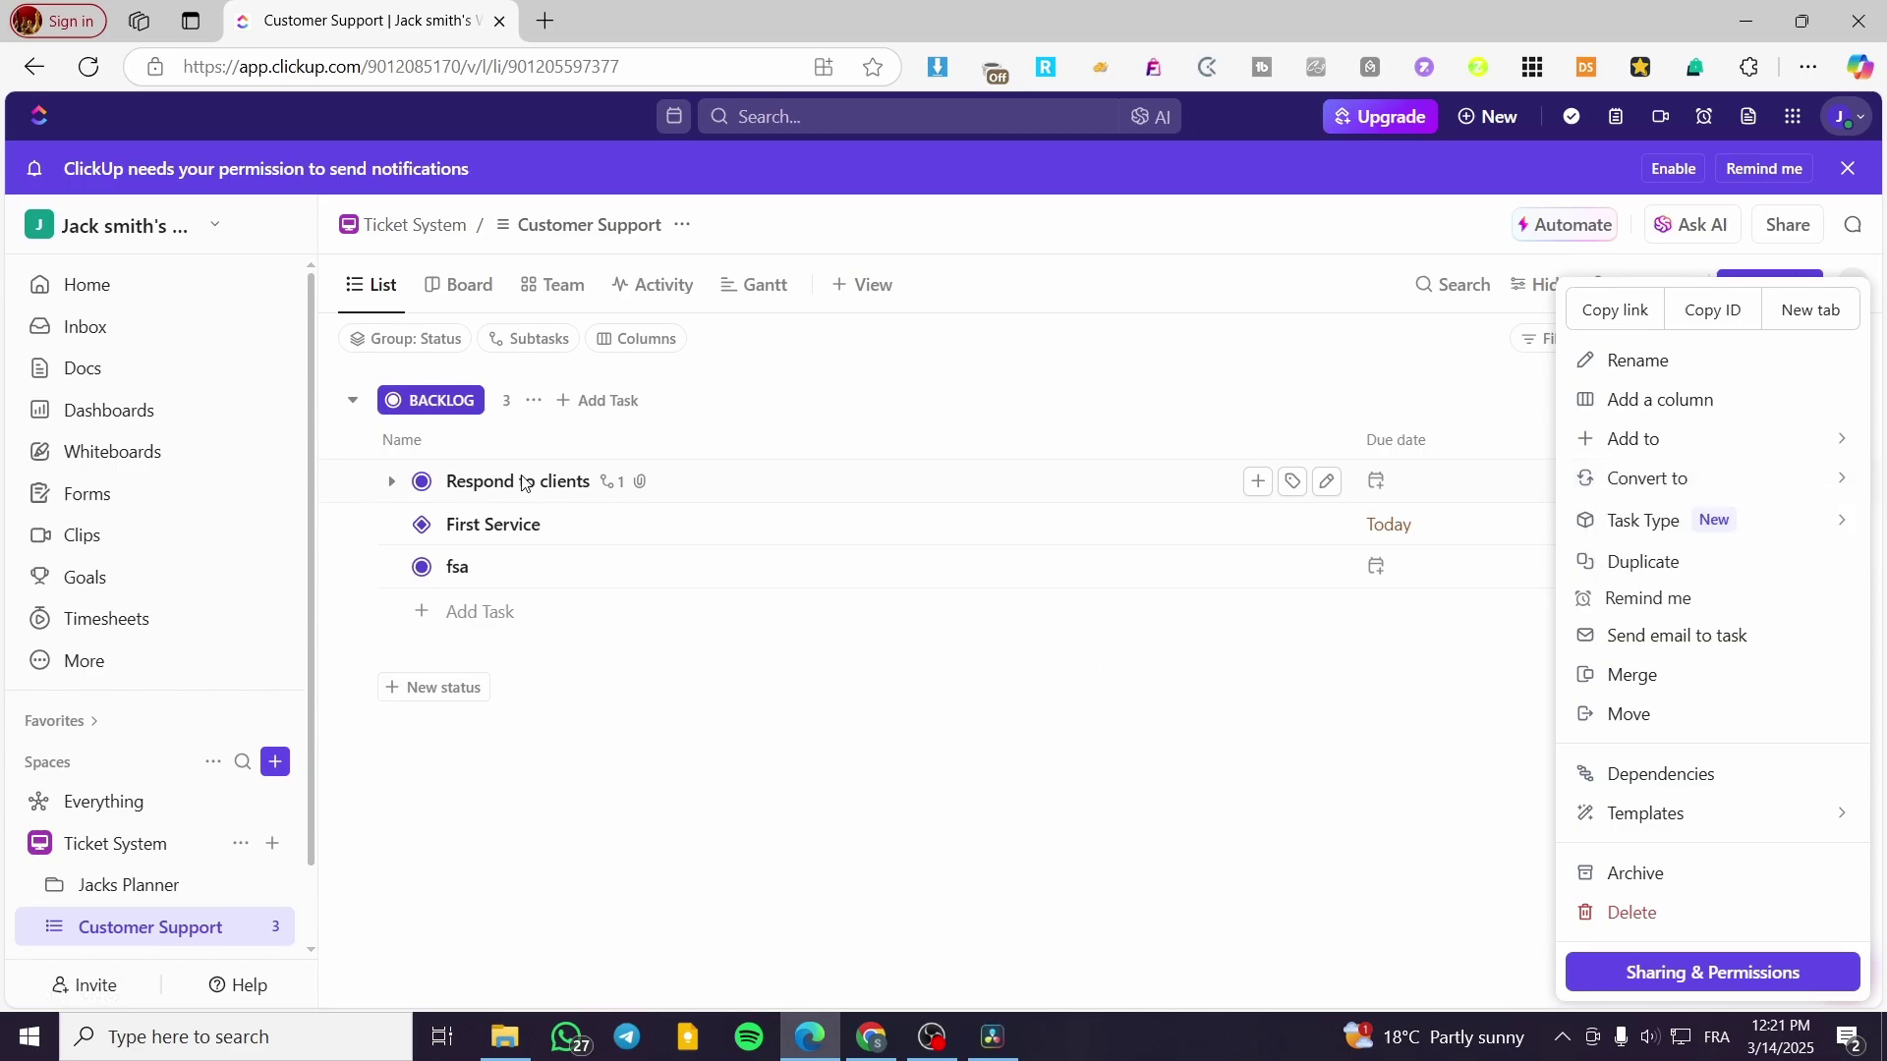
click(863, 479)
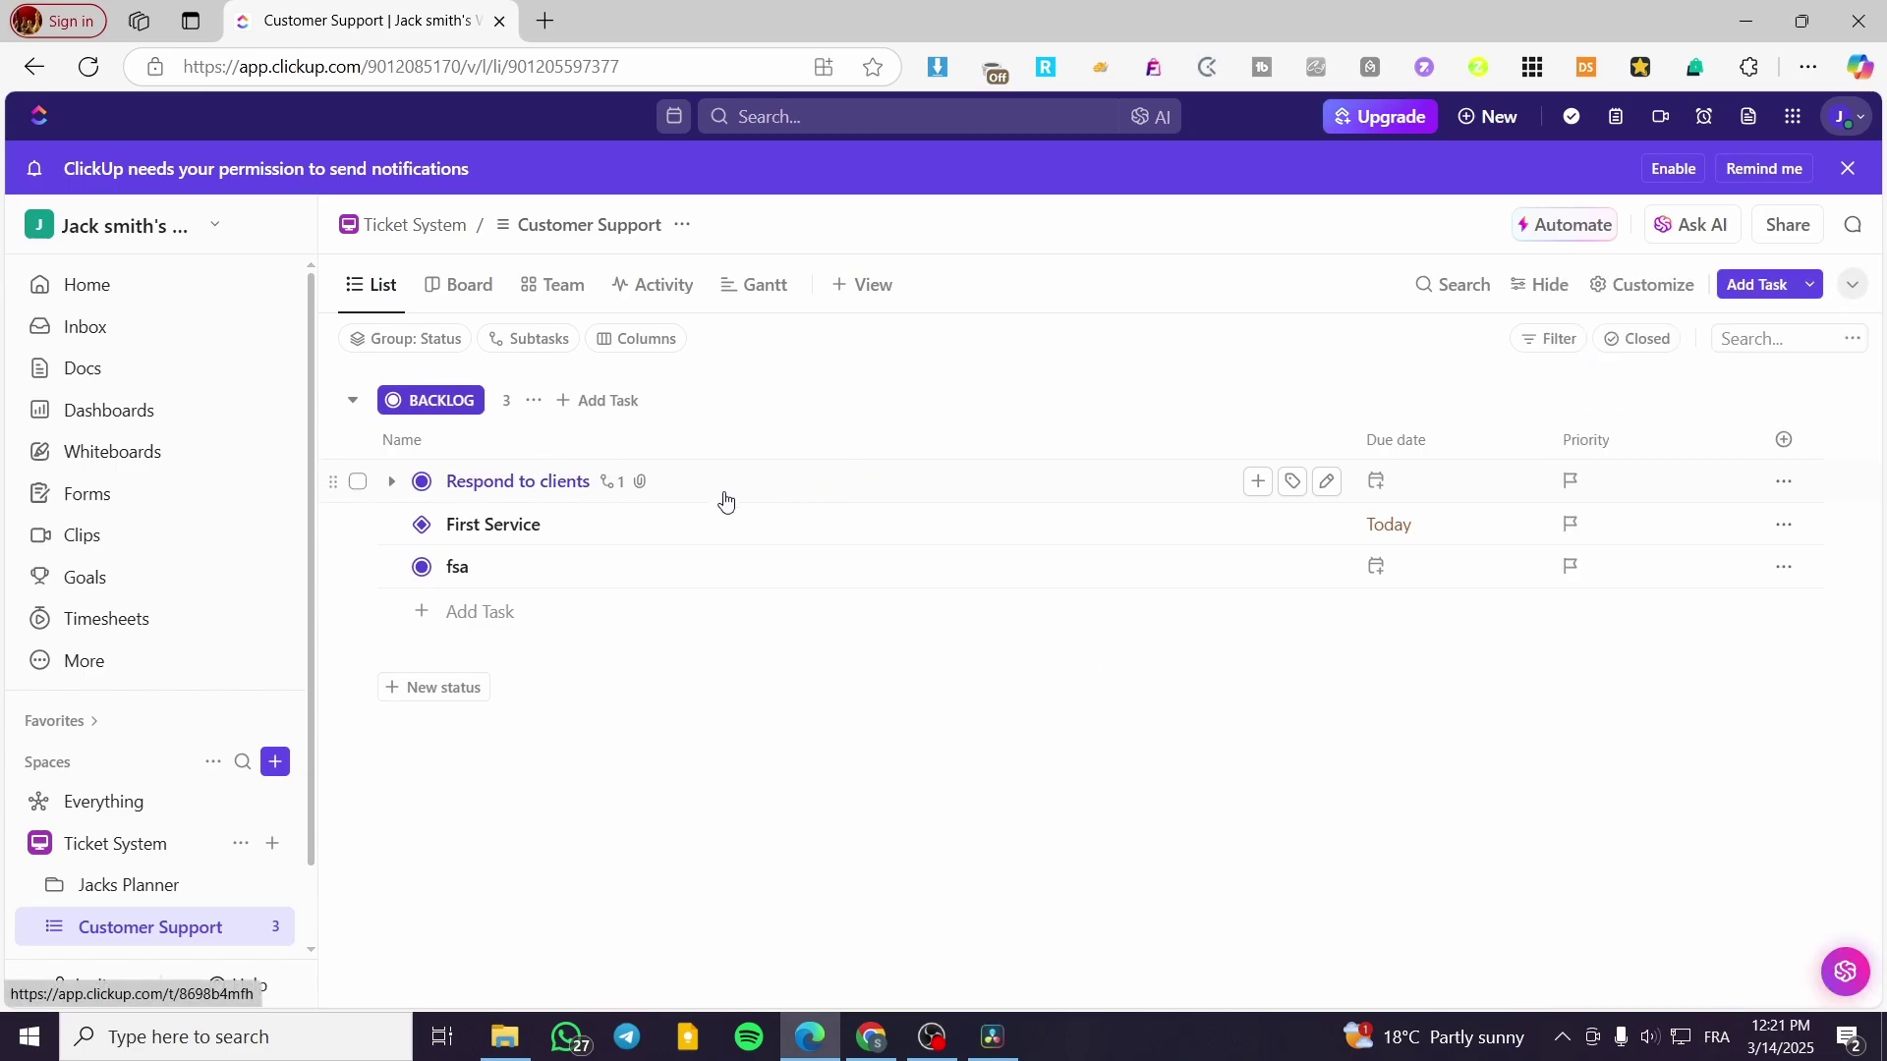
click(518, 481)
click(522, 491)
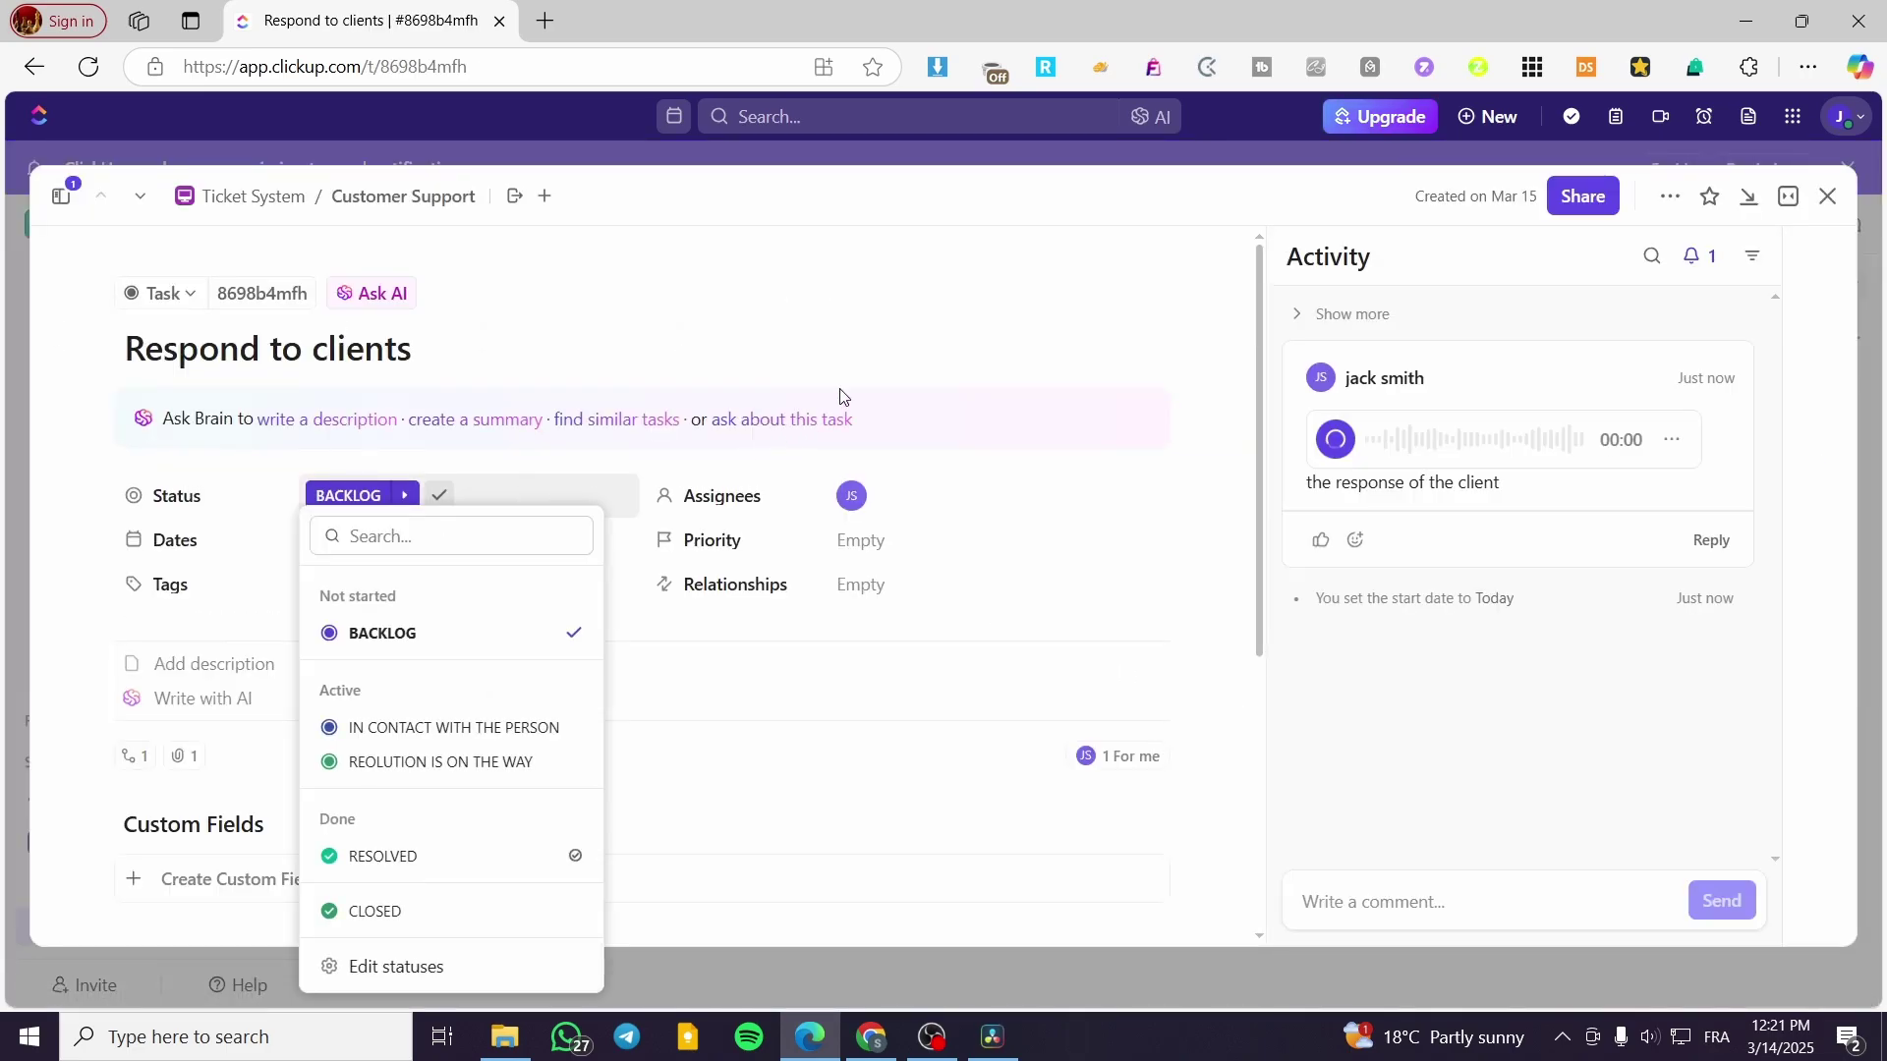
click(885, 328)
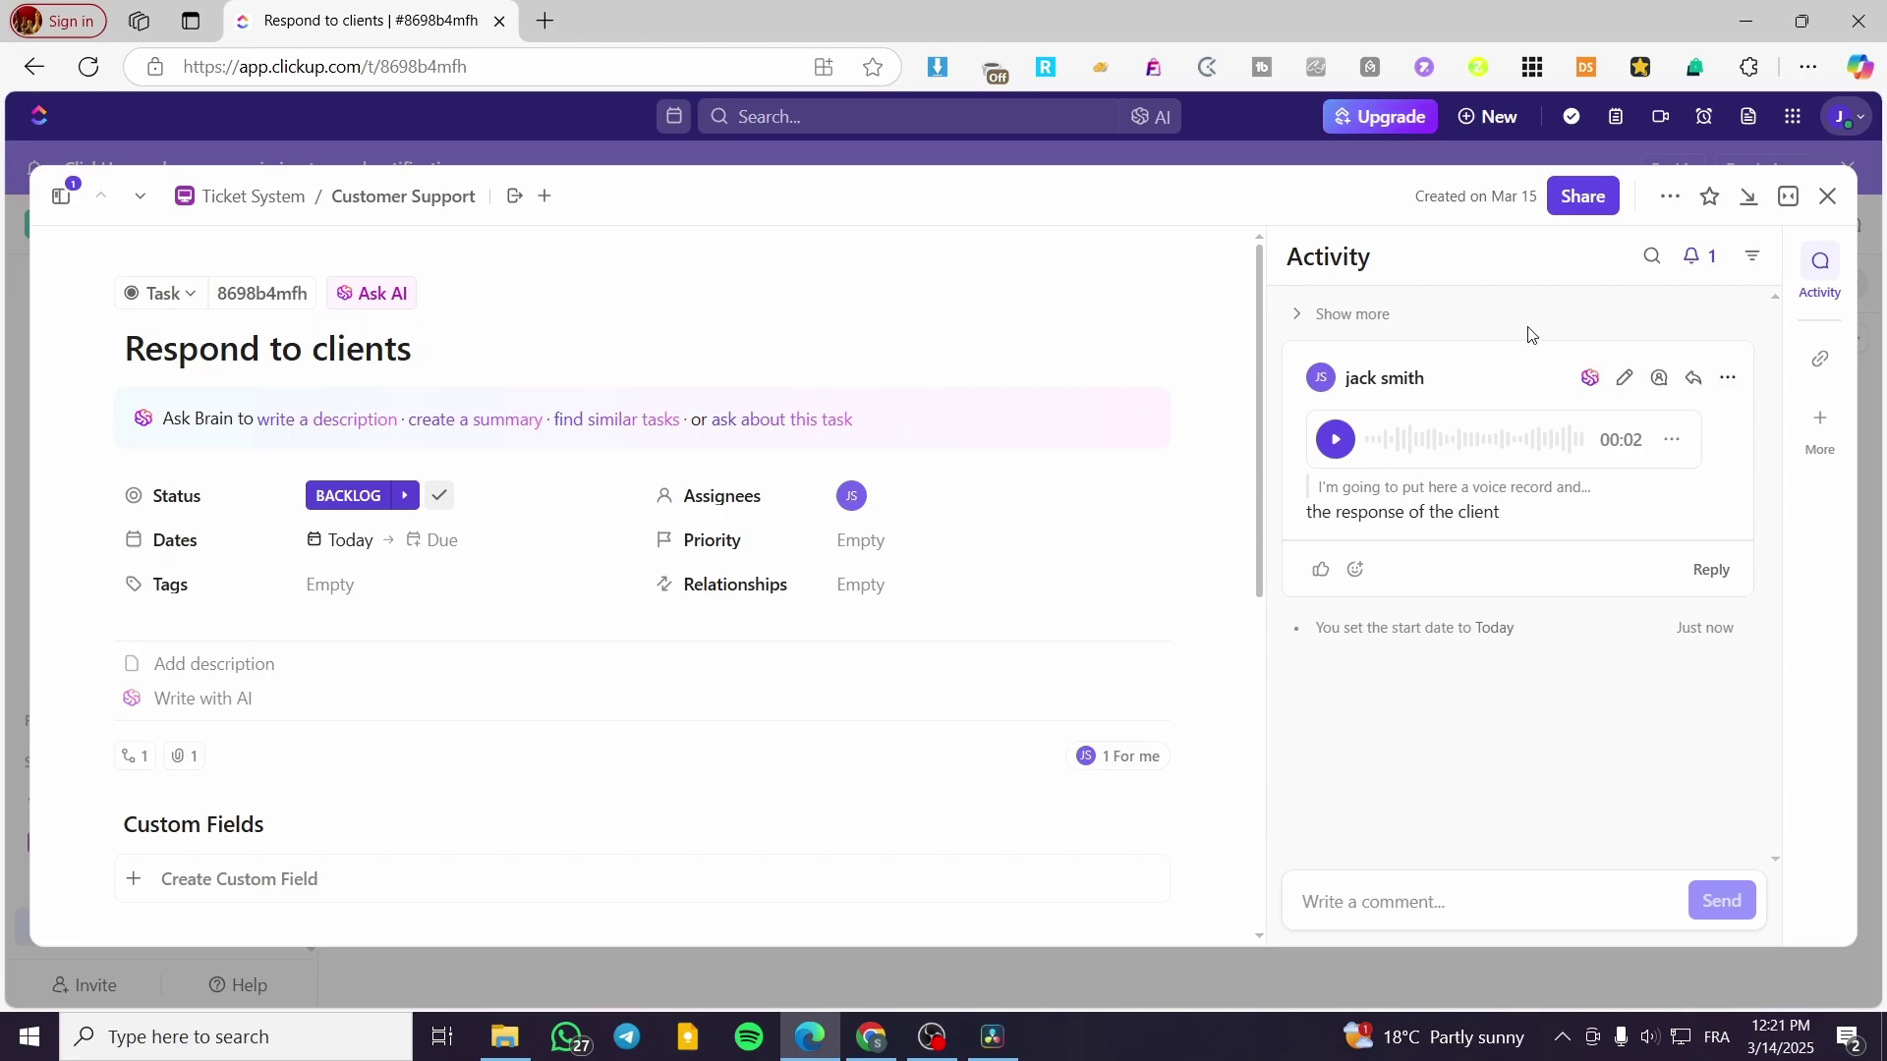
click(1661, 205)
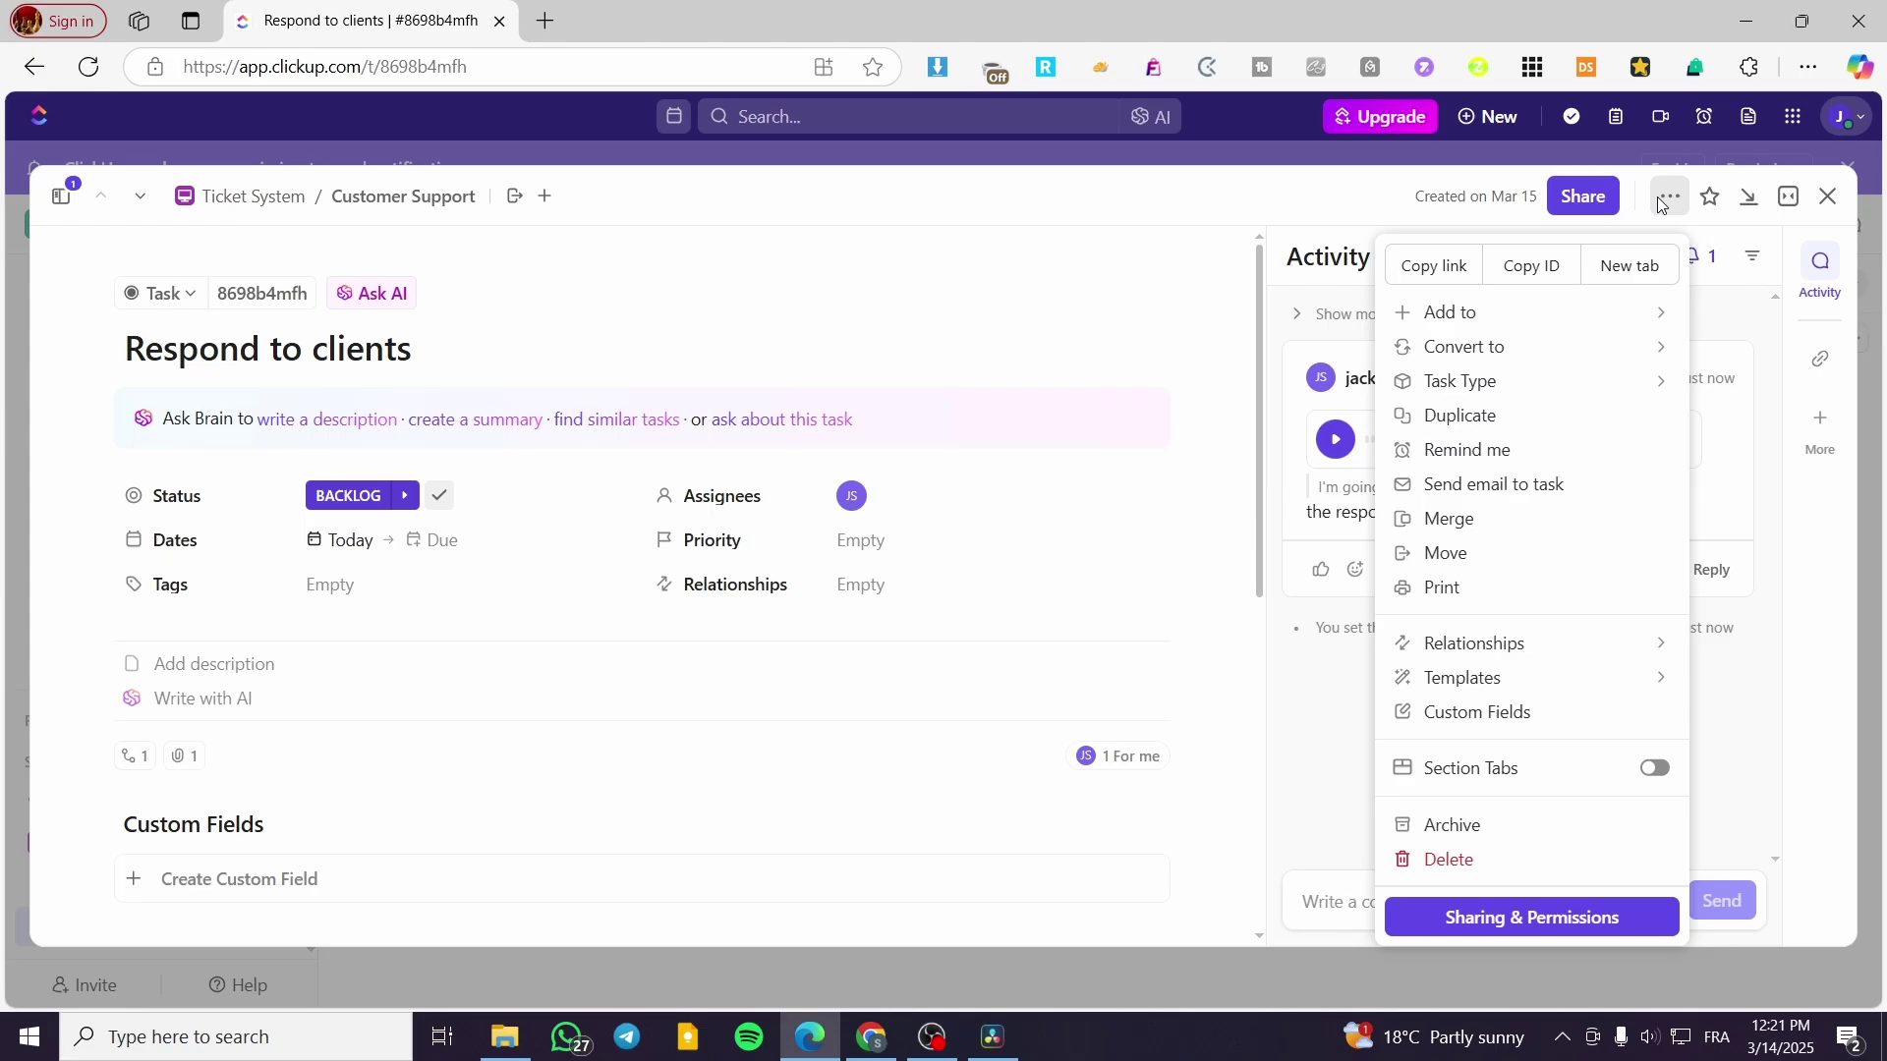
mouse_move(1536, 366)
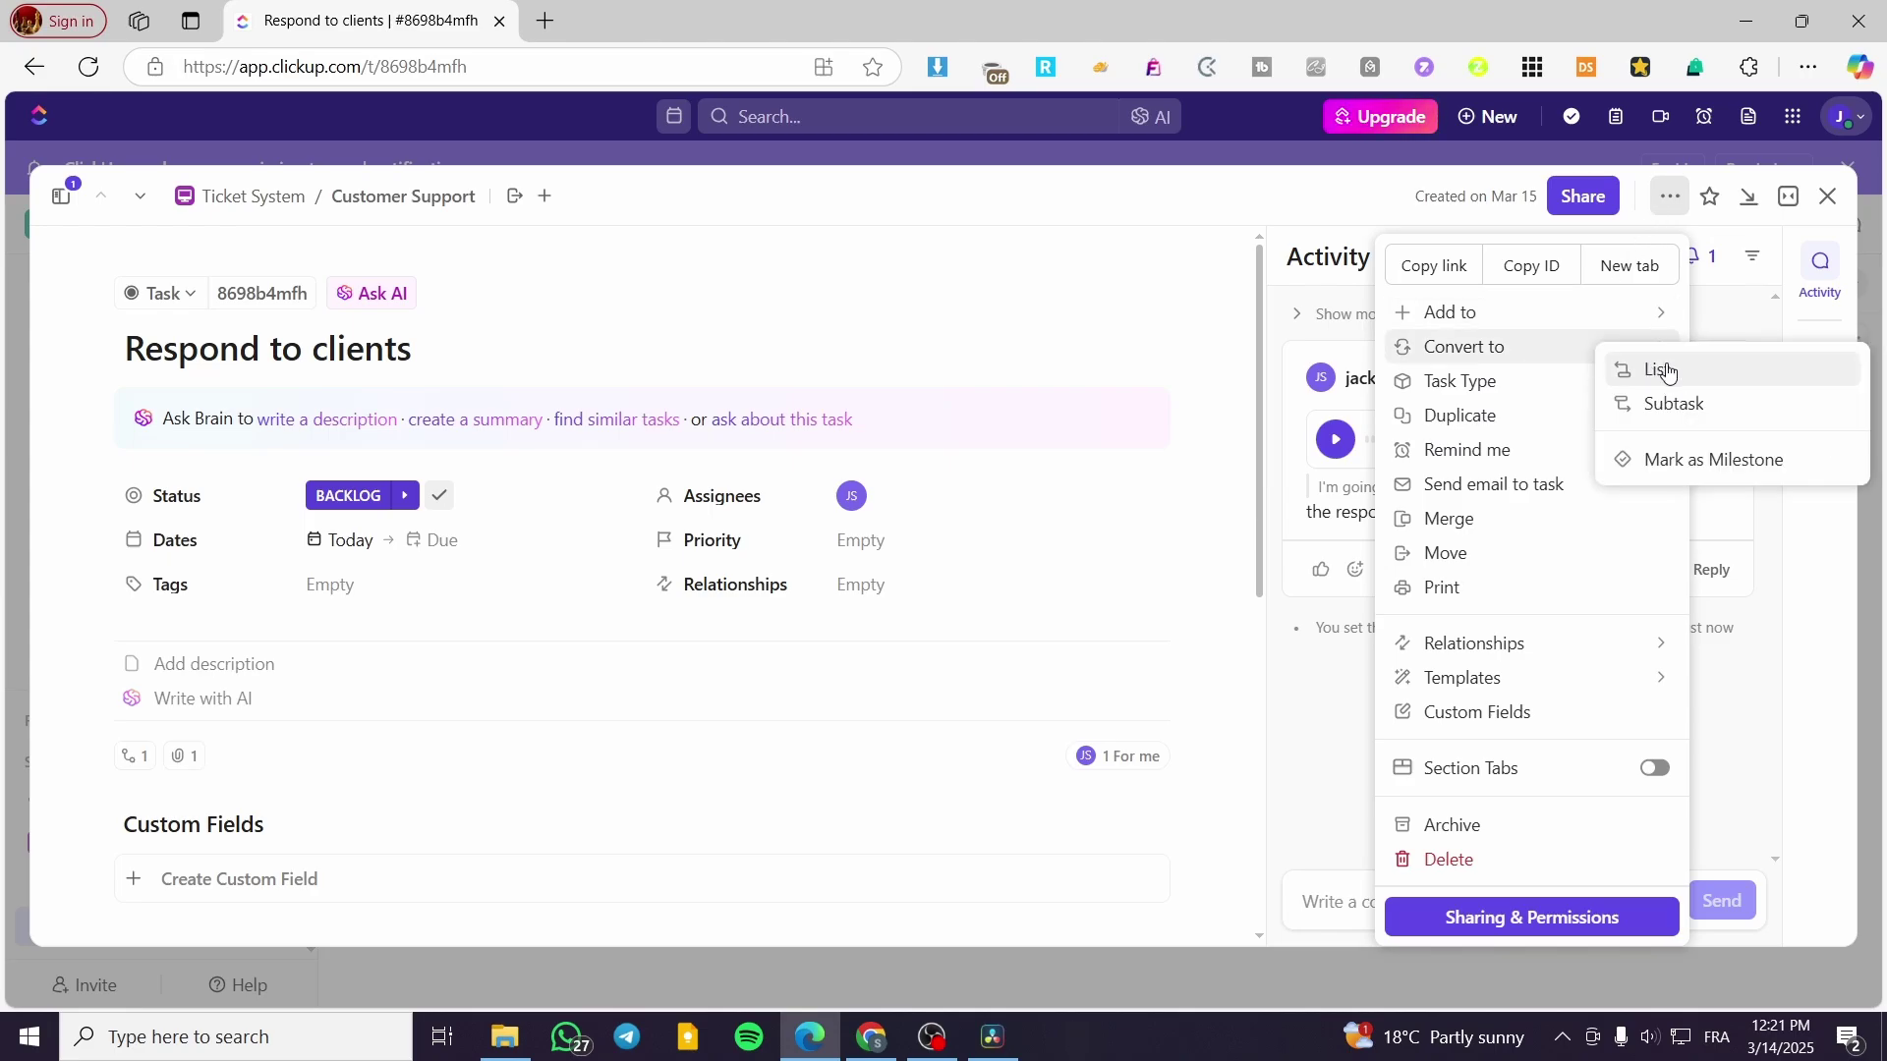
click(1675, 472)
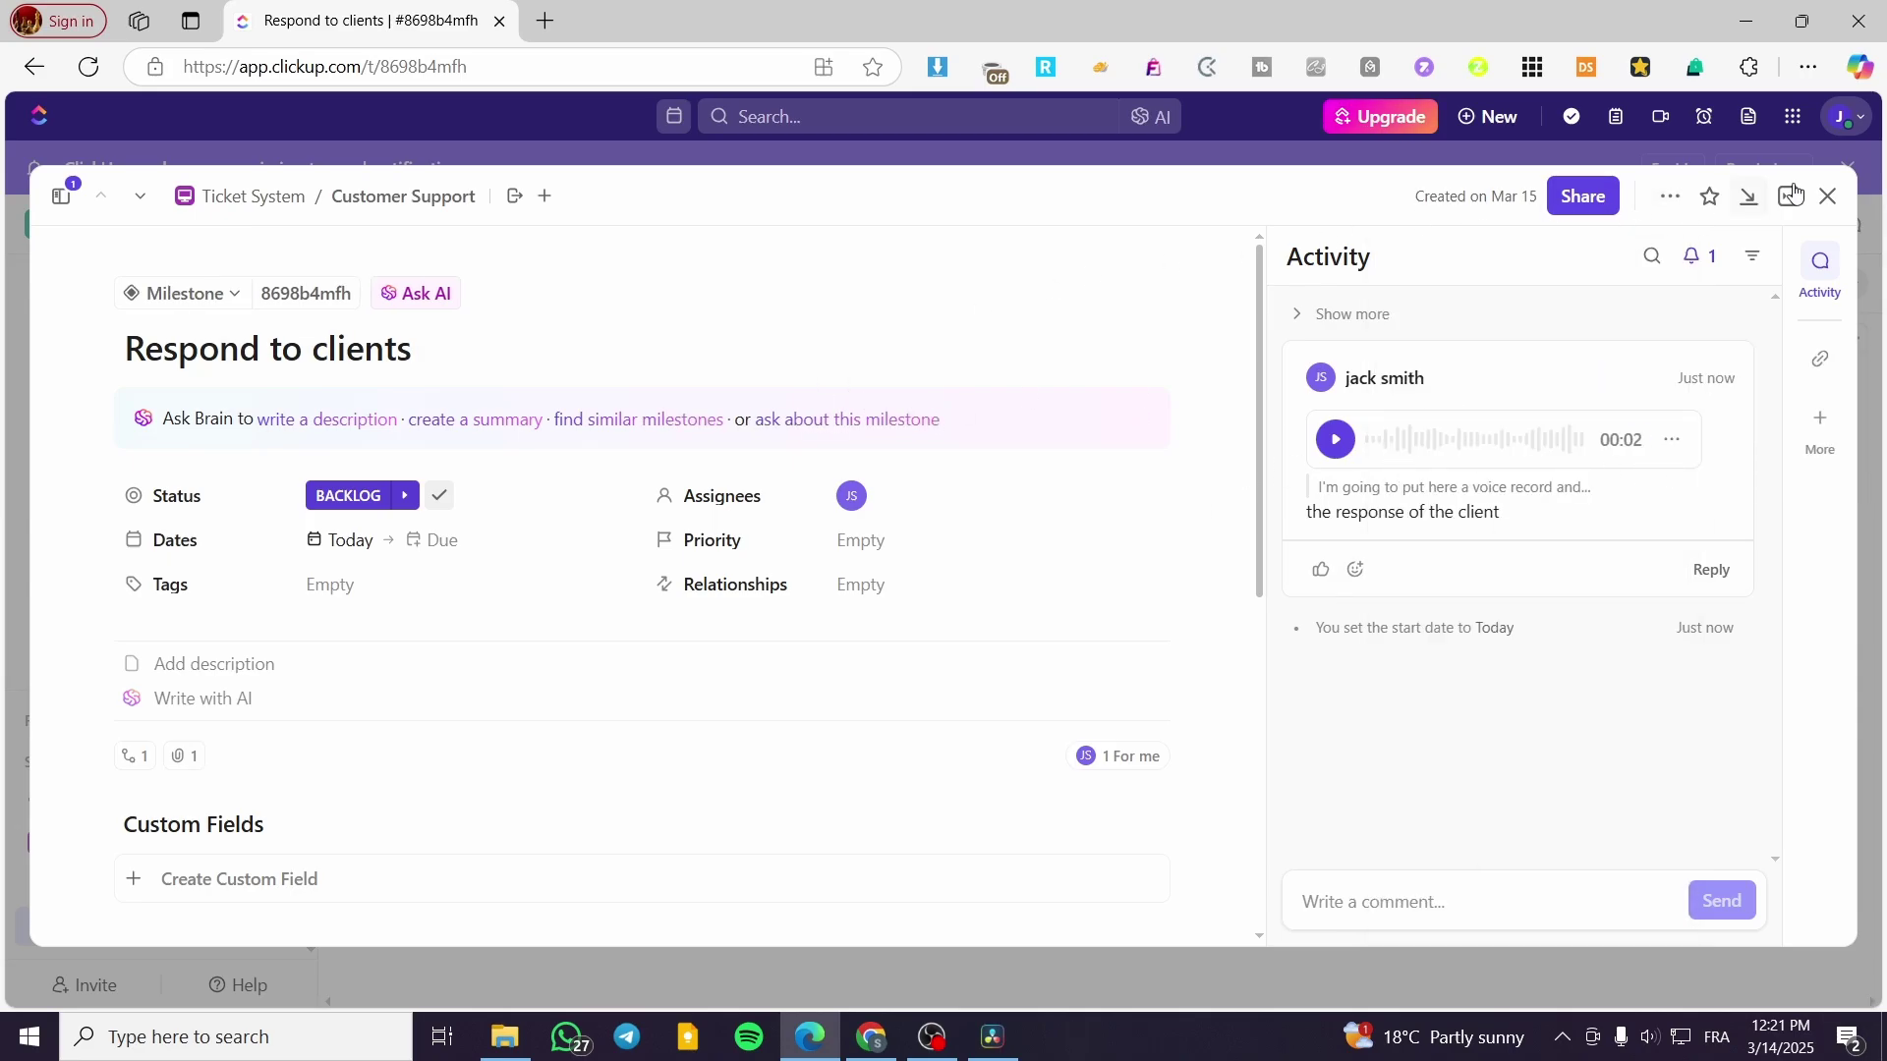
click(1828, 195)
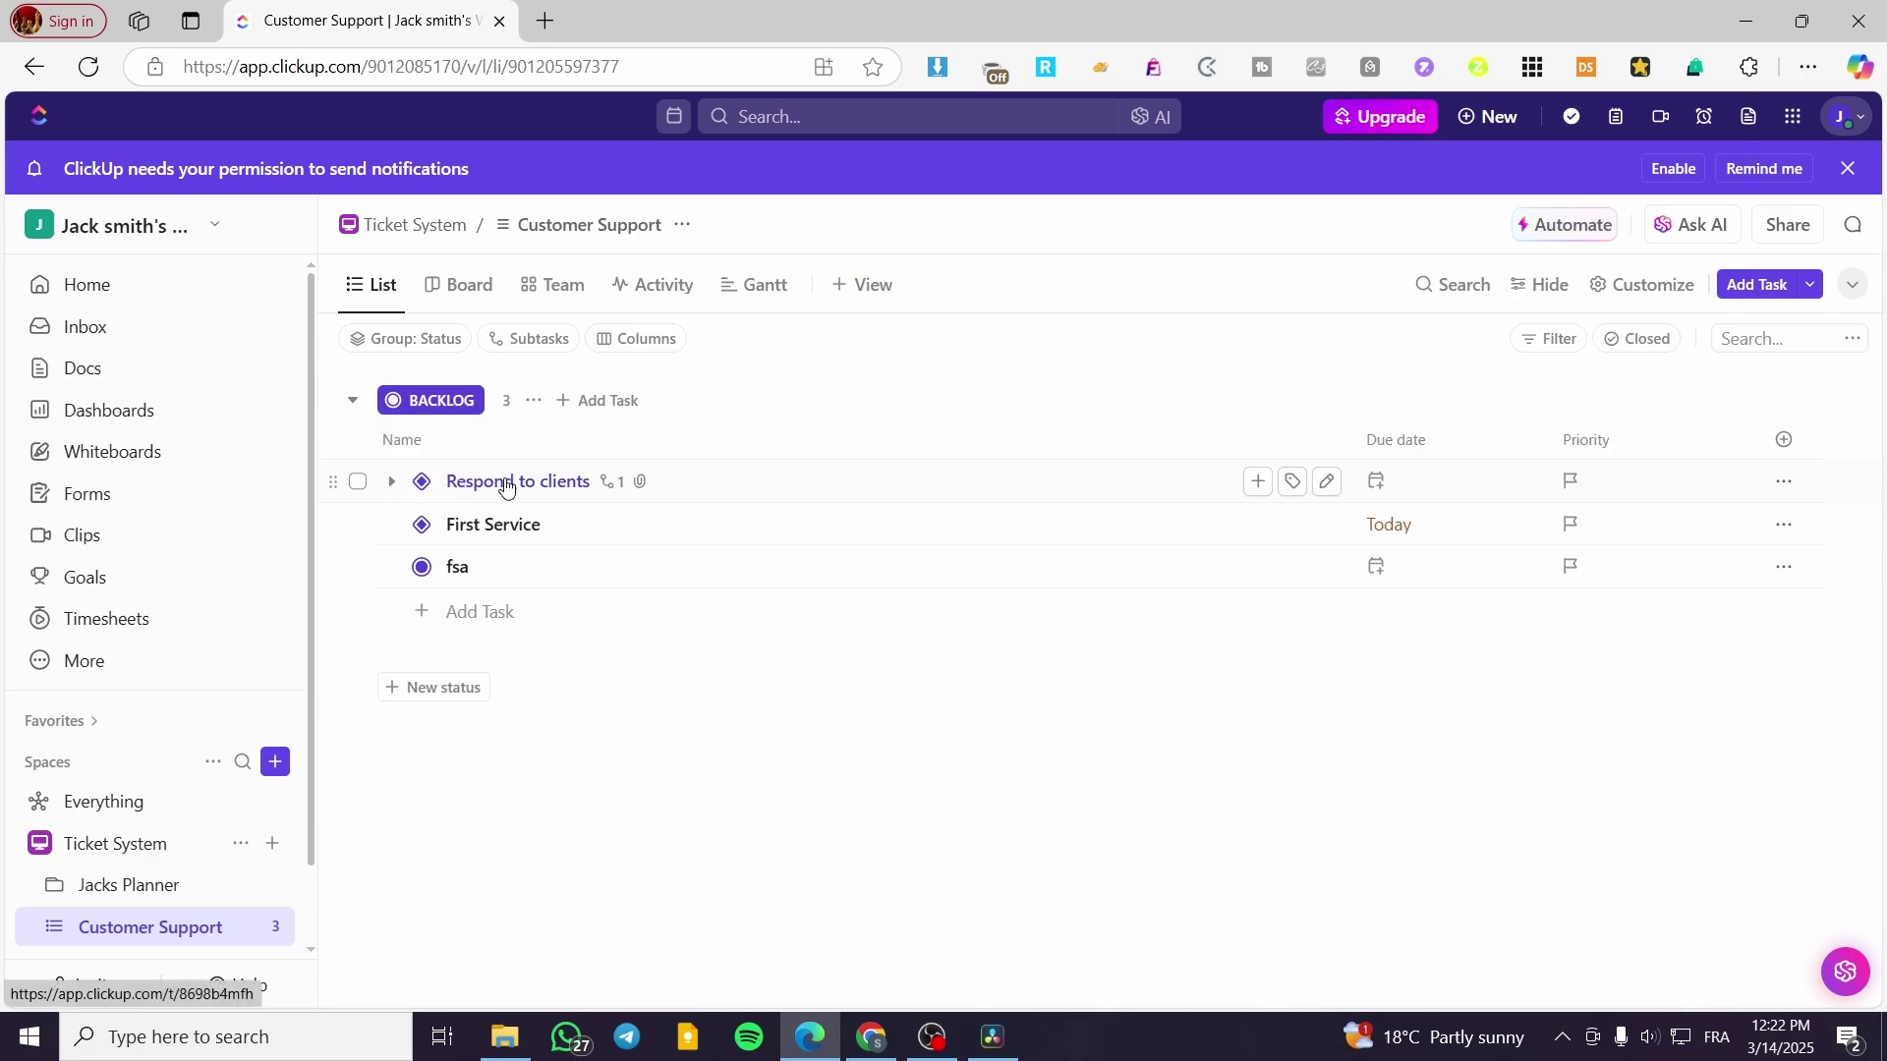
Step: Switch to the Gantt view and expand Customer Support to show all three items
click(743, 295)
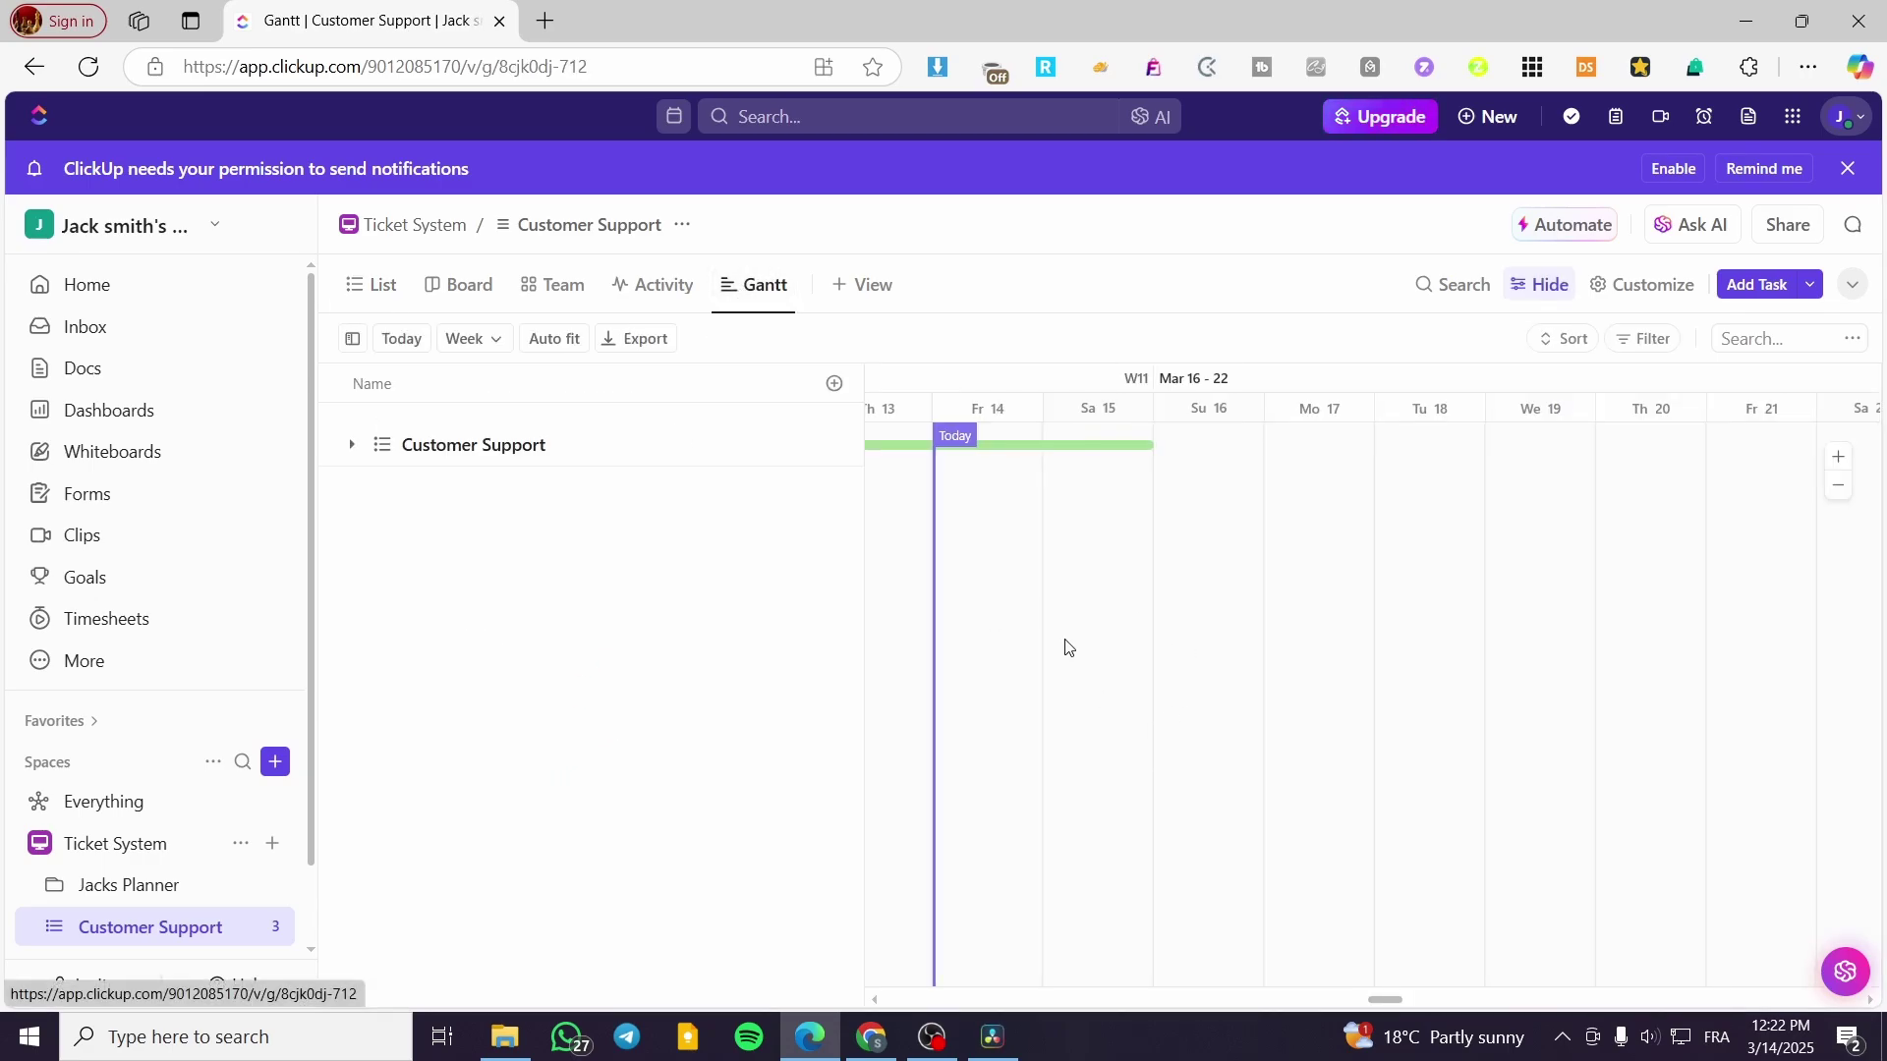
click(350, 444)
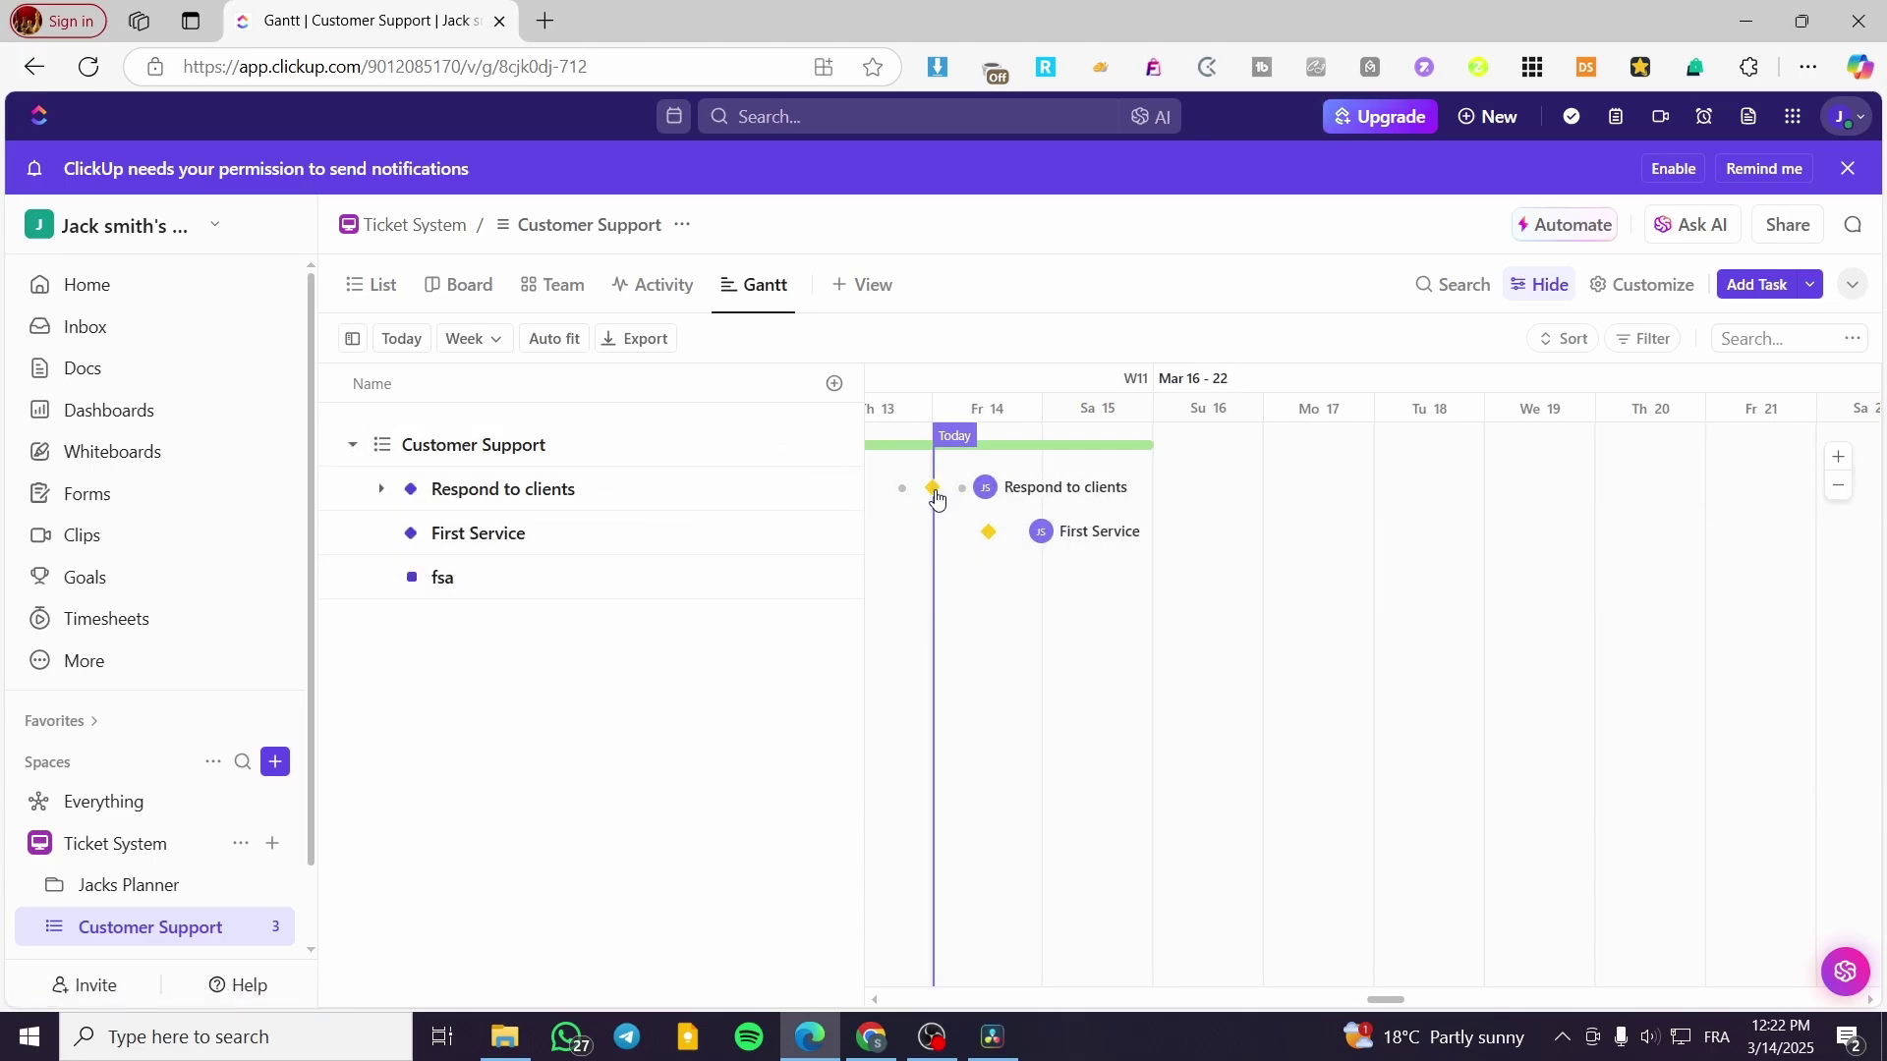